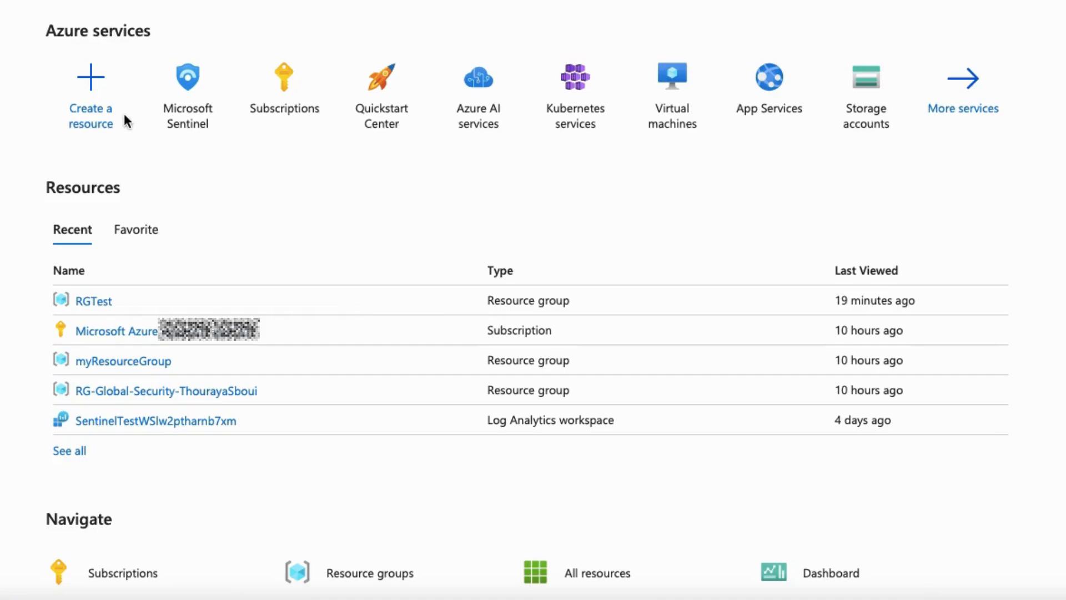
Step: Start creating a new virtual machine from the popular Azure services
left_click(96, 101)
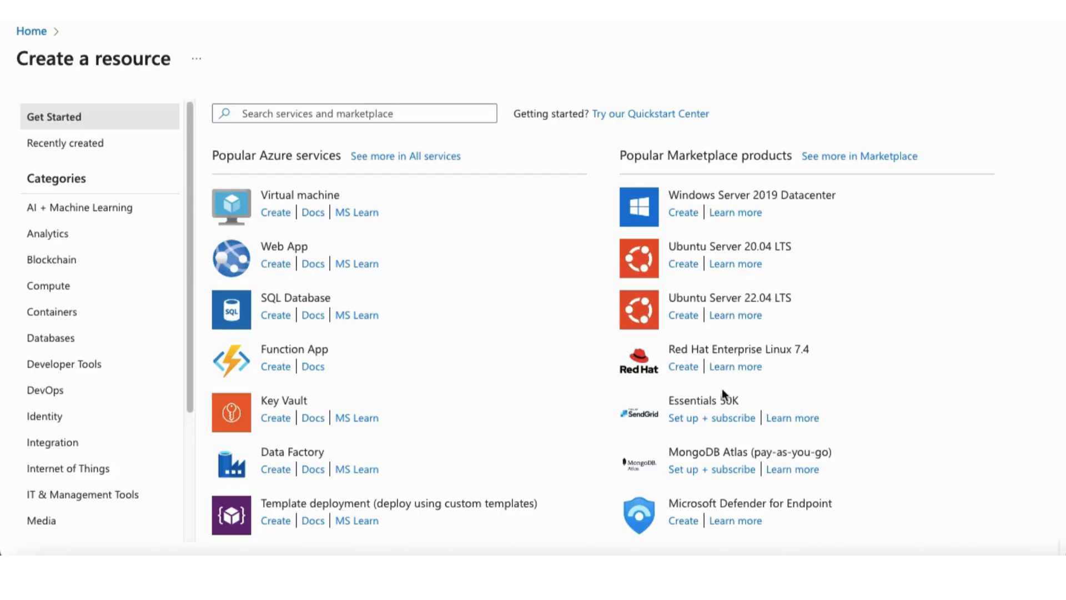
left_click(274, 212)
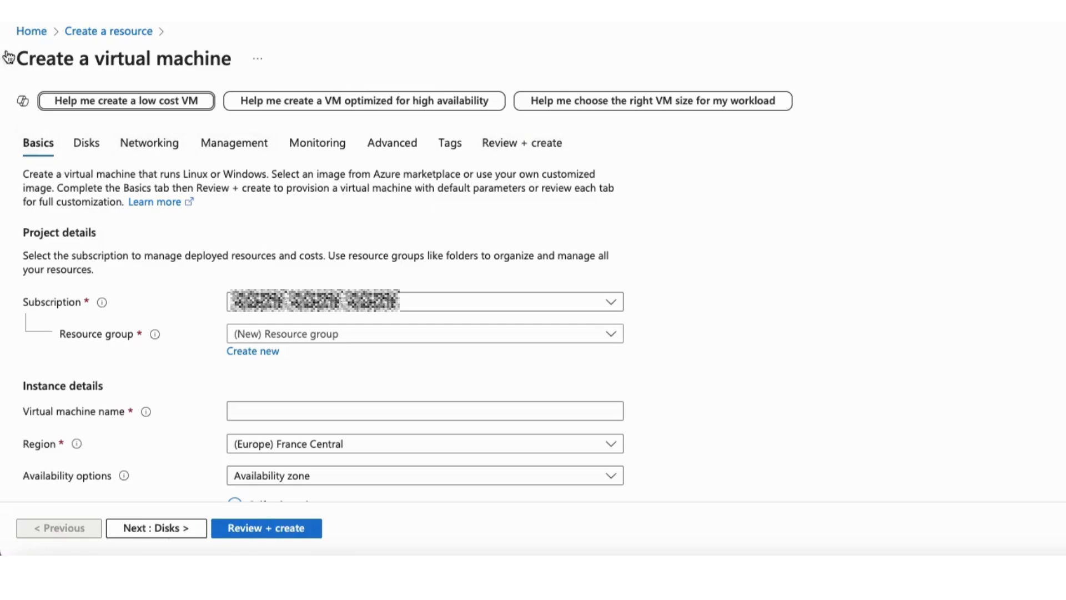
Step: Check the available subscriptions and assign the virtual machine to the existing RGTest resource group
scroll(872, 303, "down", 1)
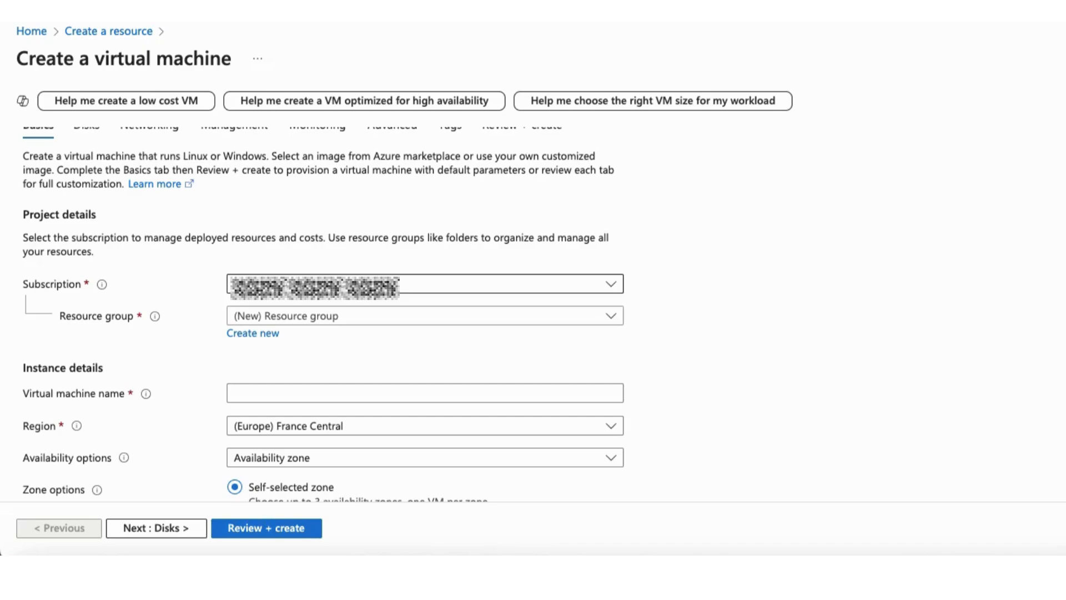
left_click(424, 288)
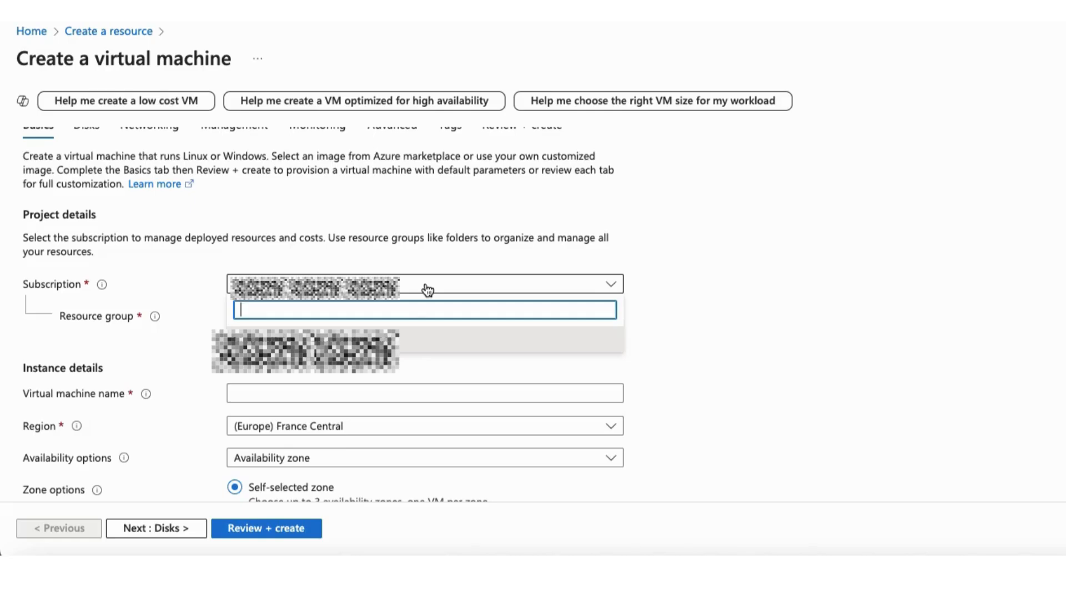
left_click(427, 289)
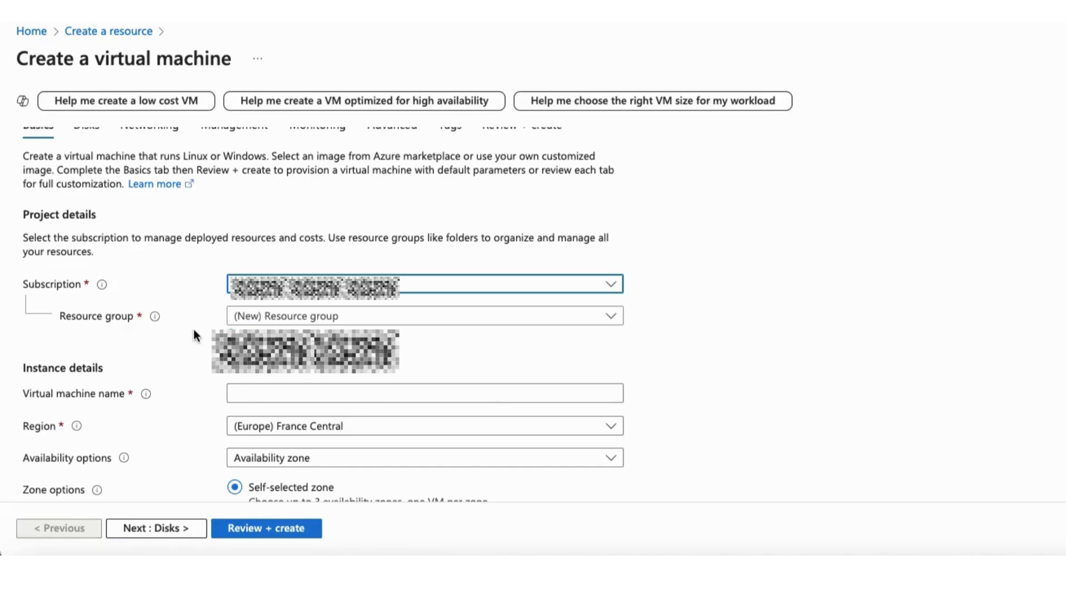
left_click(311, 318)
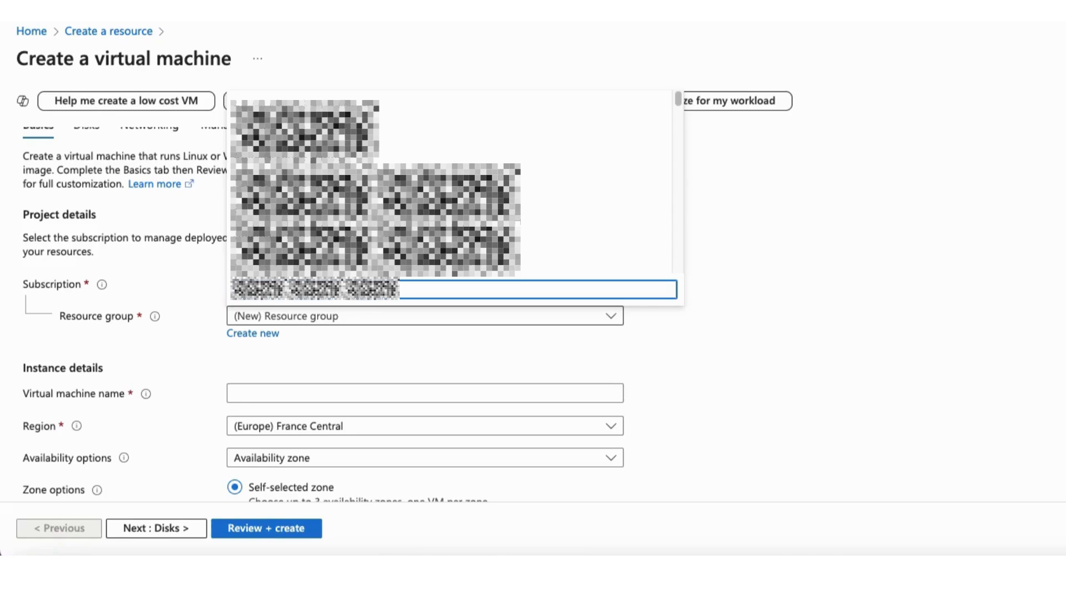
key("super+v")
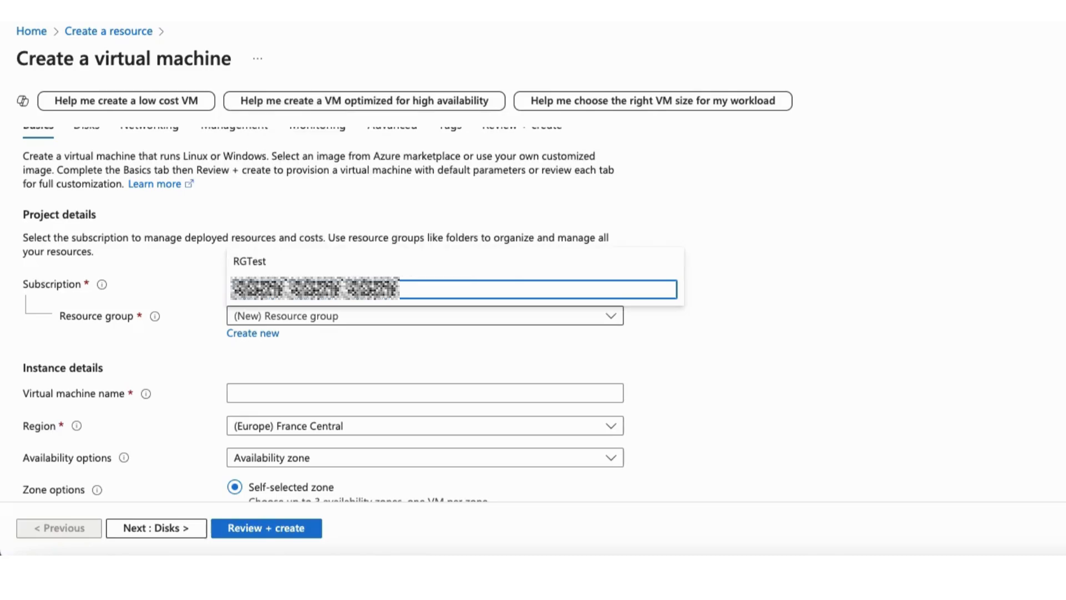
left_click(273, 262)
Step: Name the virtual machine myVMDemo and set its region to (US) East US 2
scroll(876, 333, "down", 2)
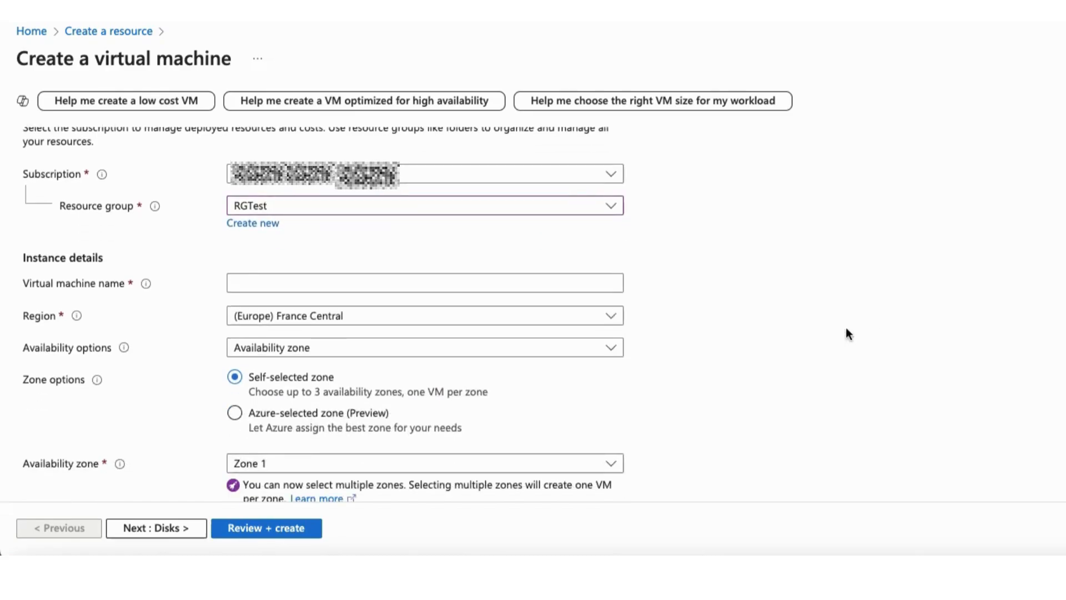
left_click(372, 279)
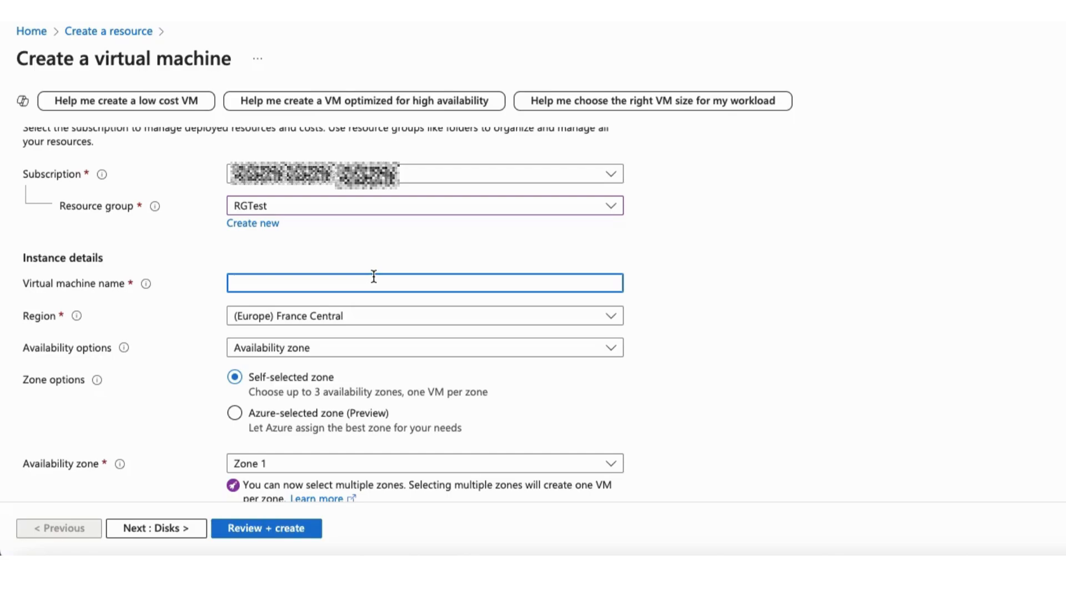
type("myVMDemo")
left_click(353, 318)
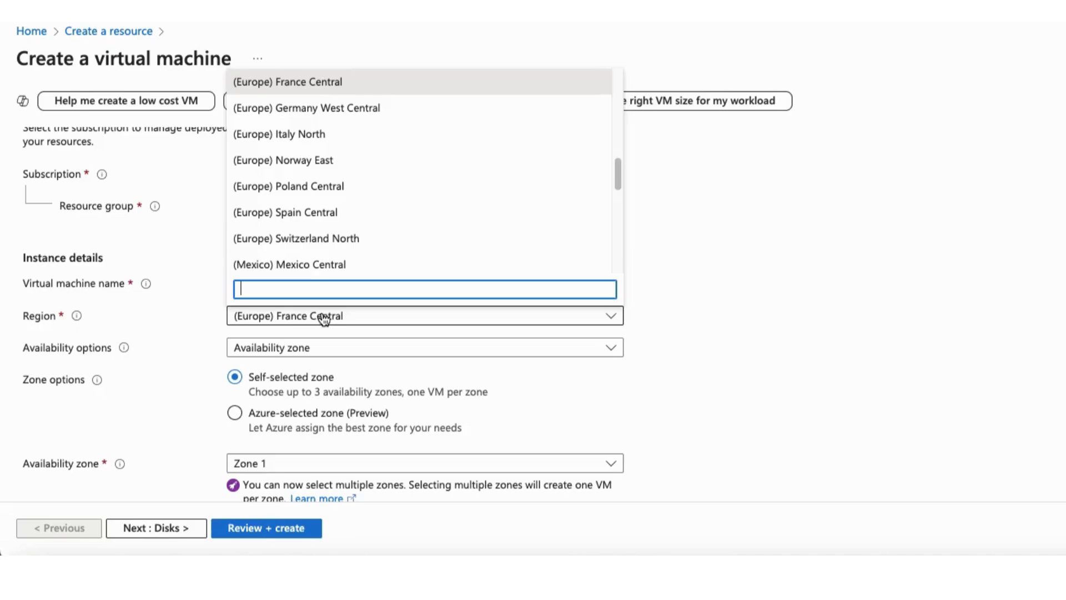
type("east")
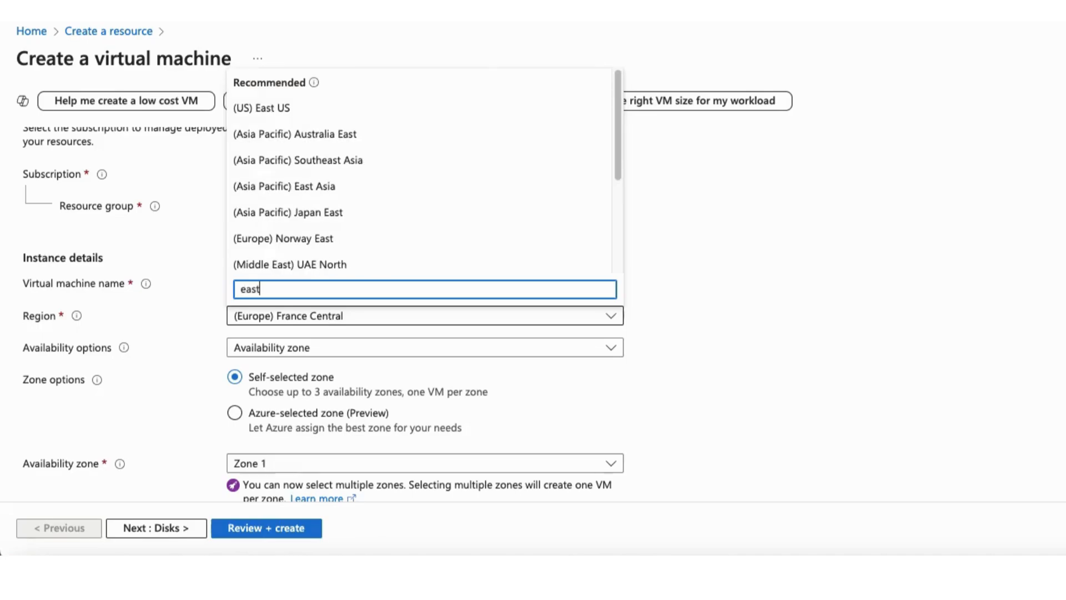
type(" us")
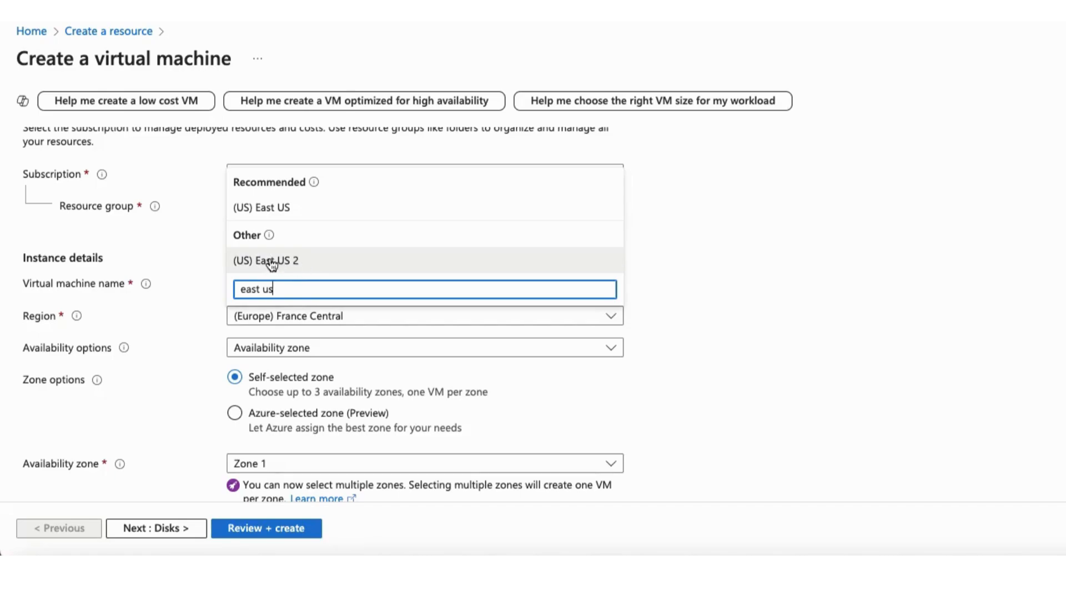
left_click(299, 265)
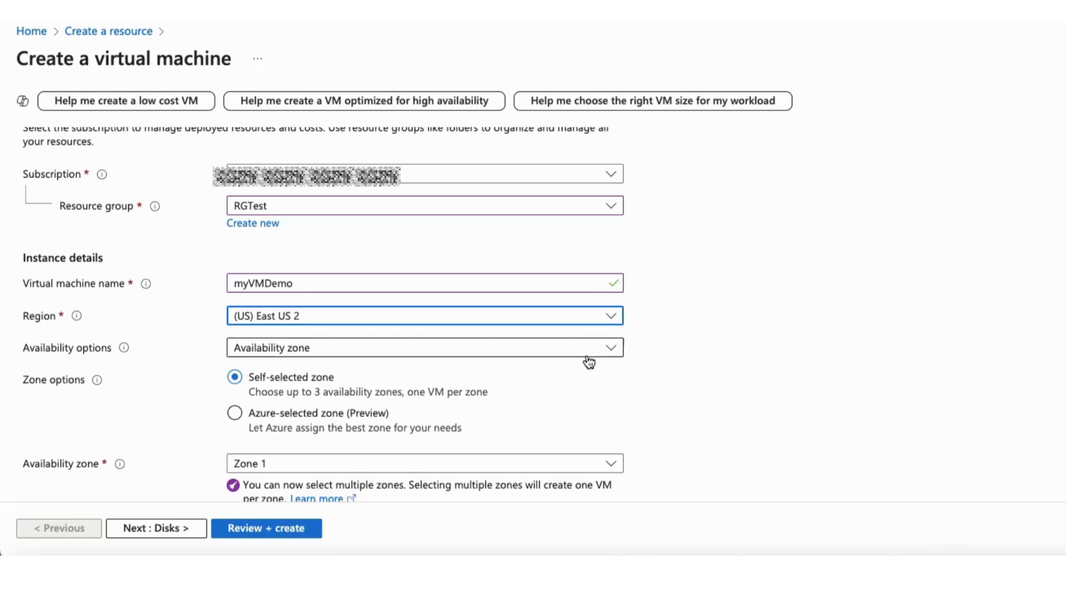
Step: Set the availability option to No infrastructure redundancy required and the security type to Standard
left_click(589, 356)
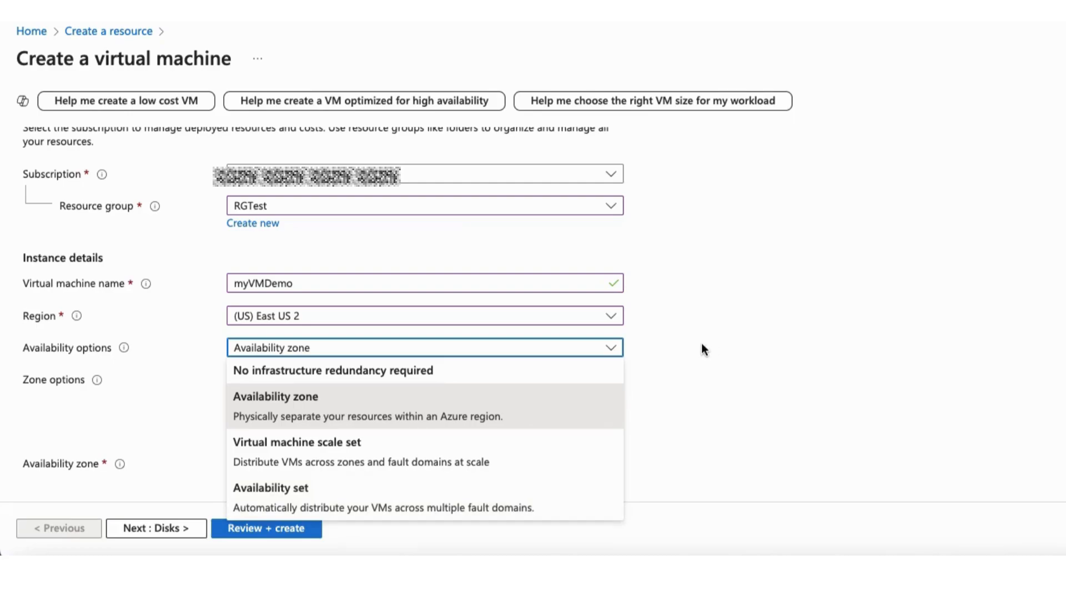
left_click(523, 372)
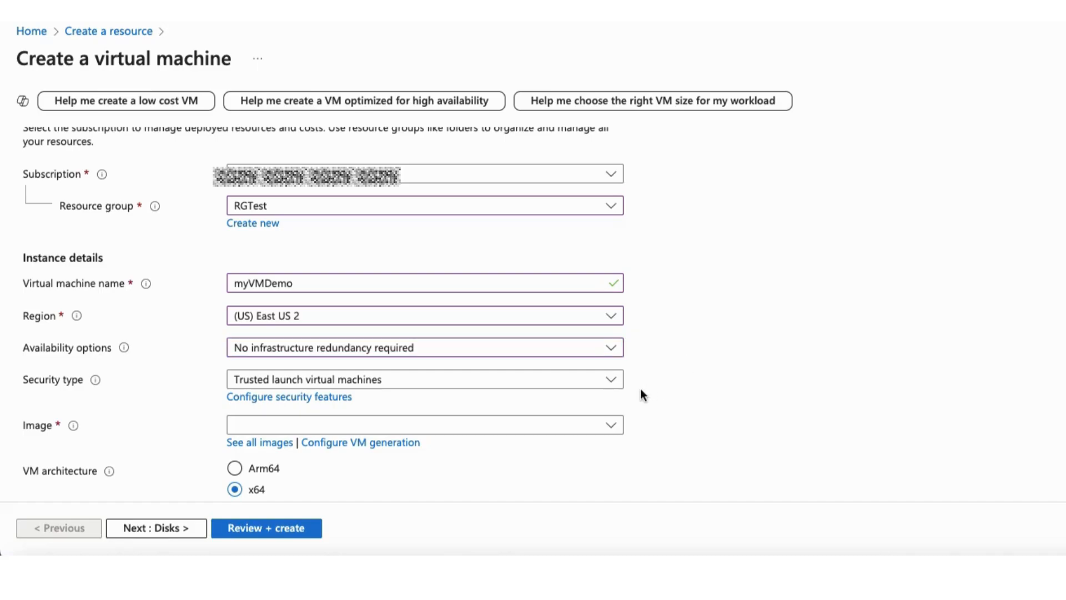
left_click(597, 382)
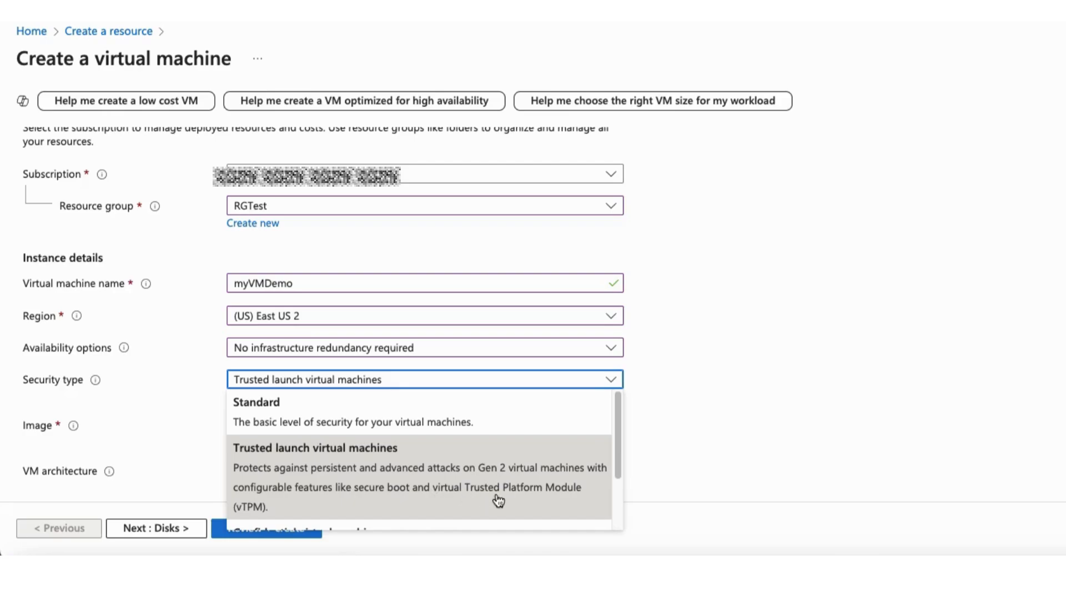
left_click(690, 458)
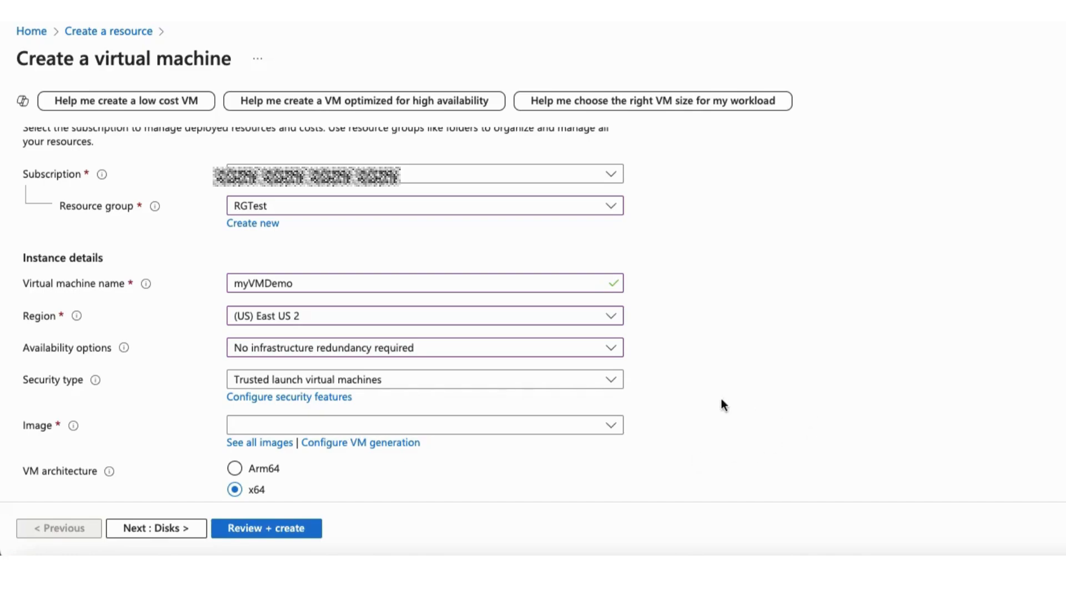
left_click(622, 380)
left_click(580, 409)
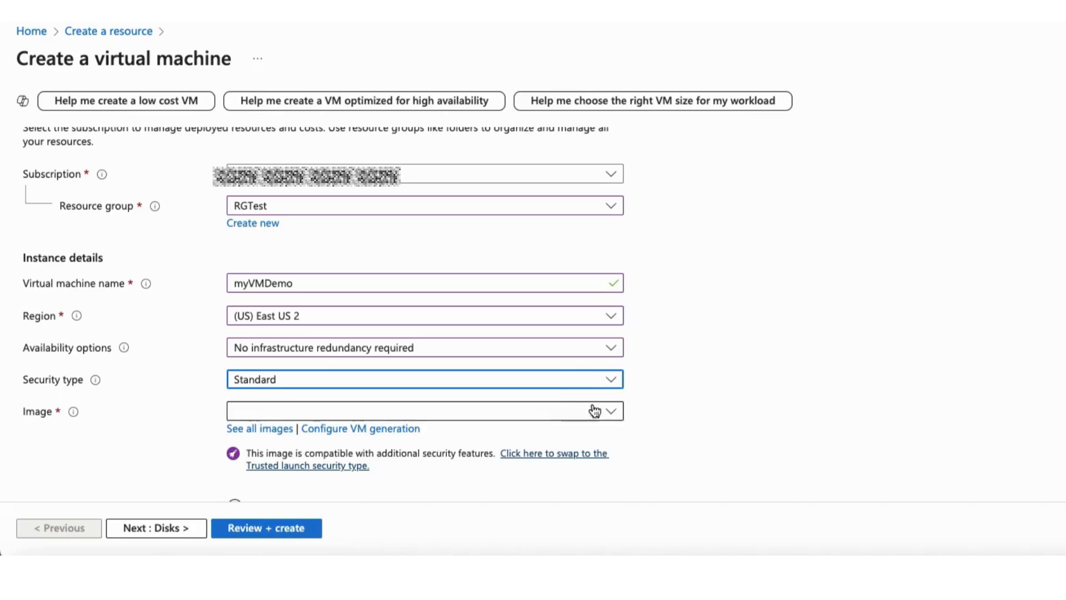
left_click(741, 395)
Step: Choose Windows Server 2019 Datacenter - x64 Gen2 as the virtual machine's image
left_click(463, 417)
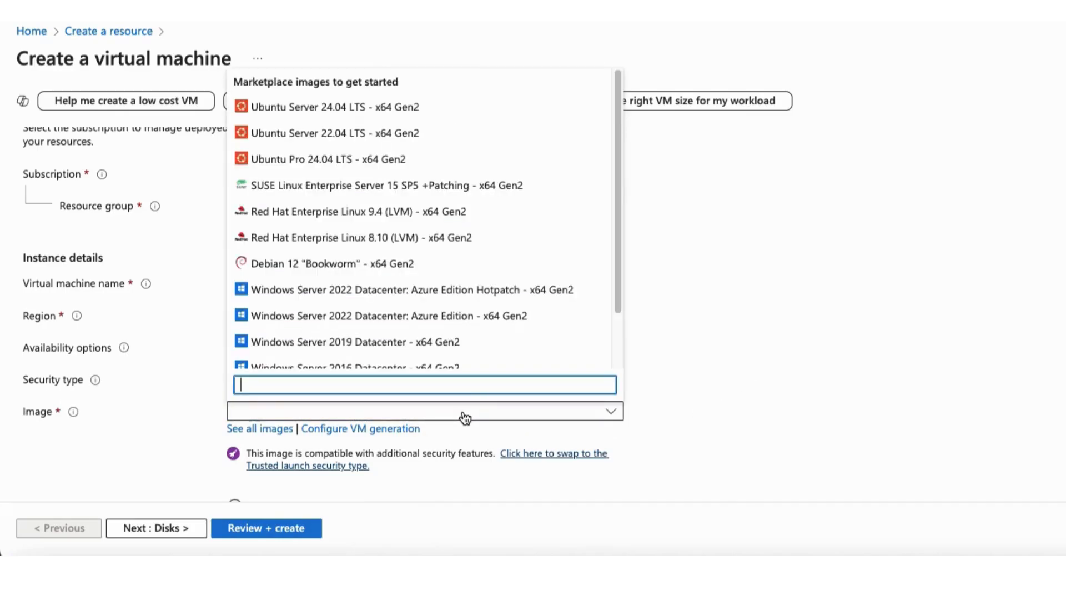
left_click(374, 345)
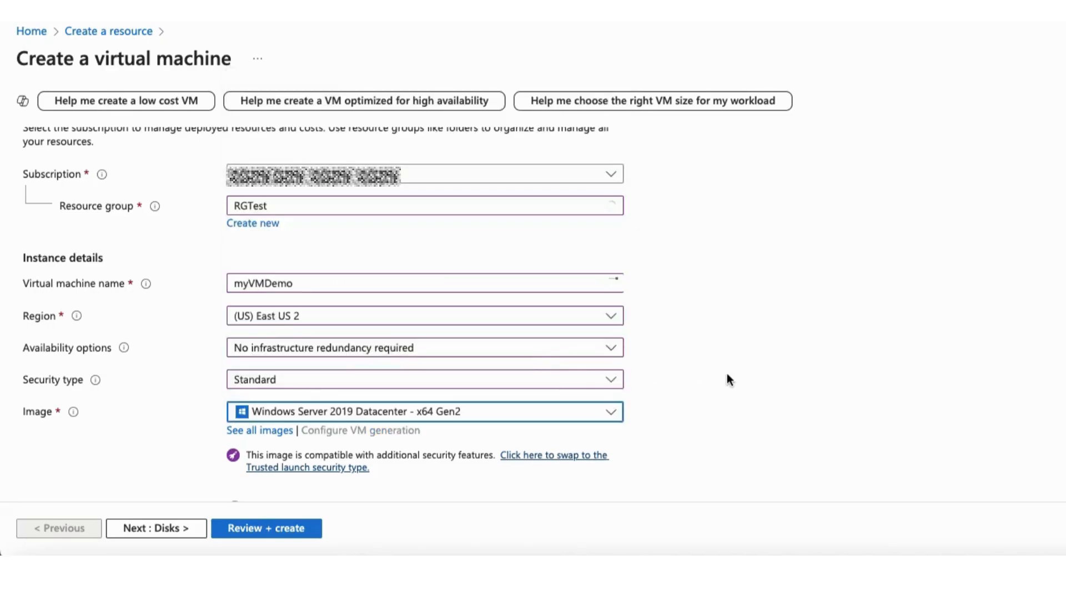
Step: Switch the Azure Spot discount on to examine its eviction type and policy options, and switch it off again
scroll(727, 380, "down", 2)
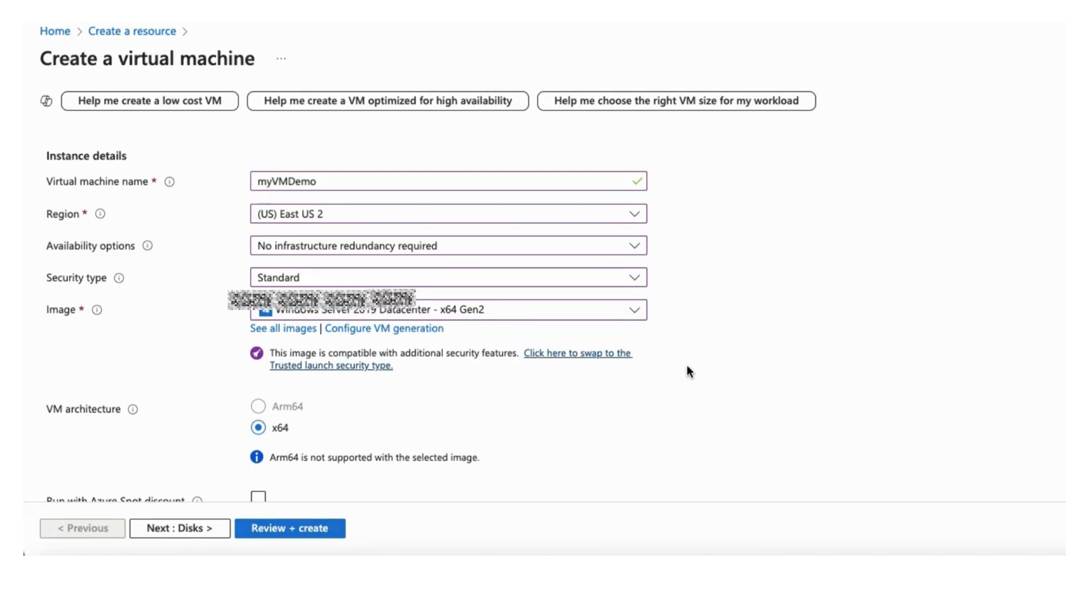
scroll(663, 364, "up", 4)
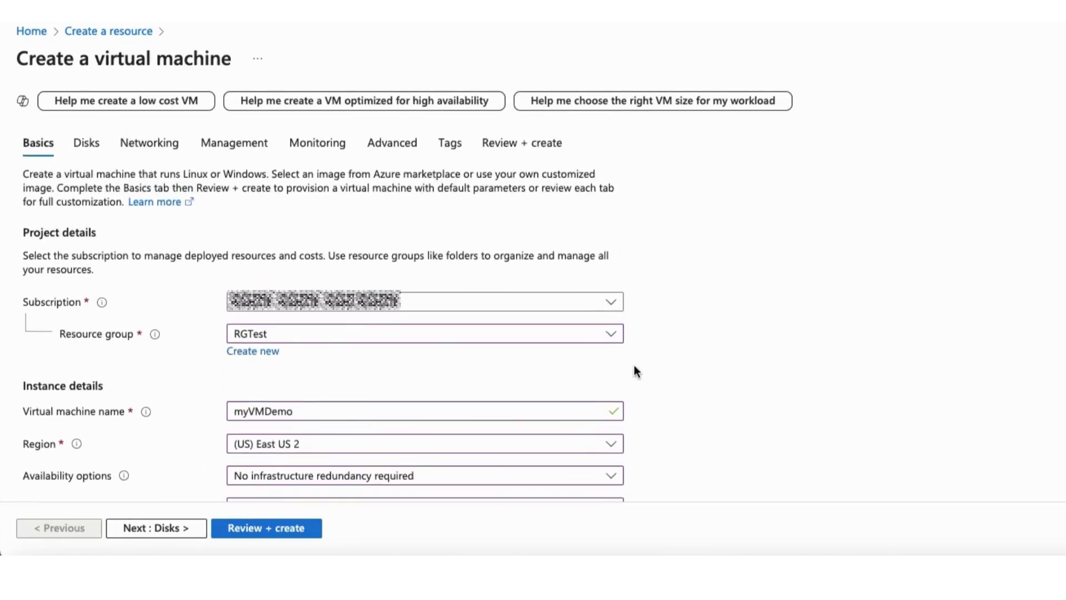
scroll(444, 391, "down", 3)
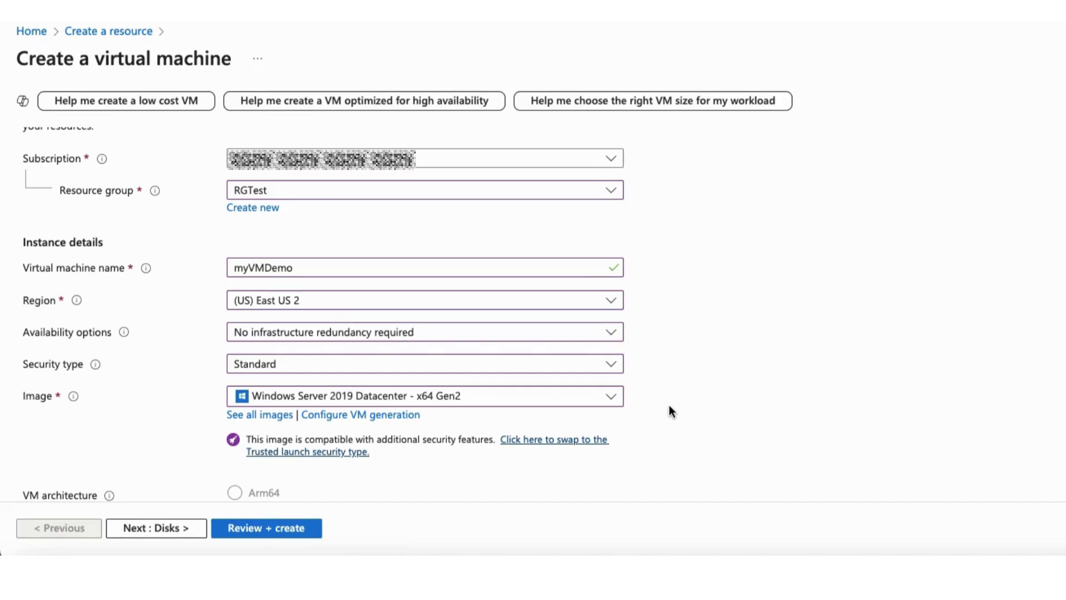
scroll(669, 406, "down", 1)
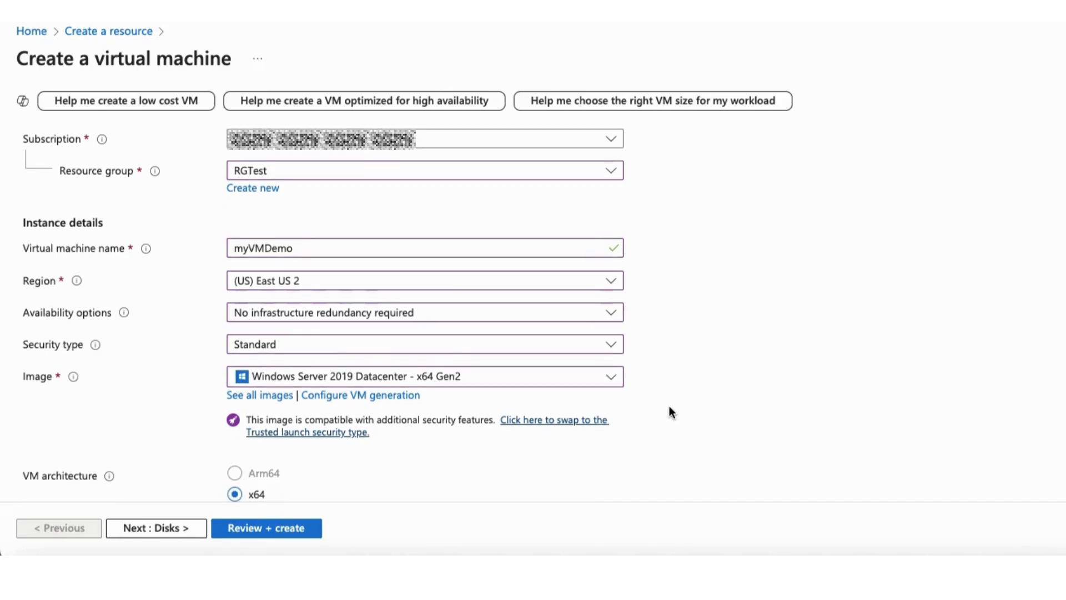
scroll(668, 404, "down", 5)
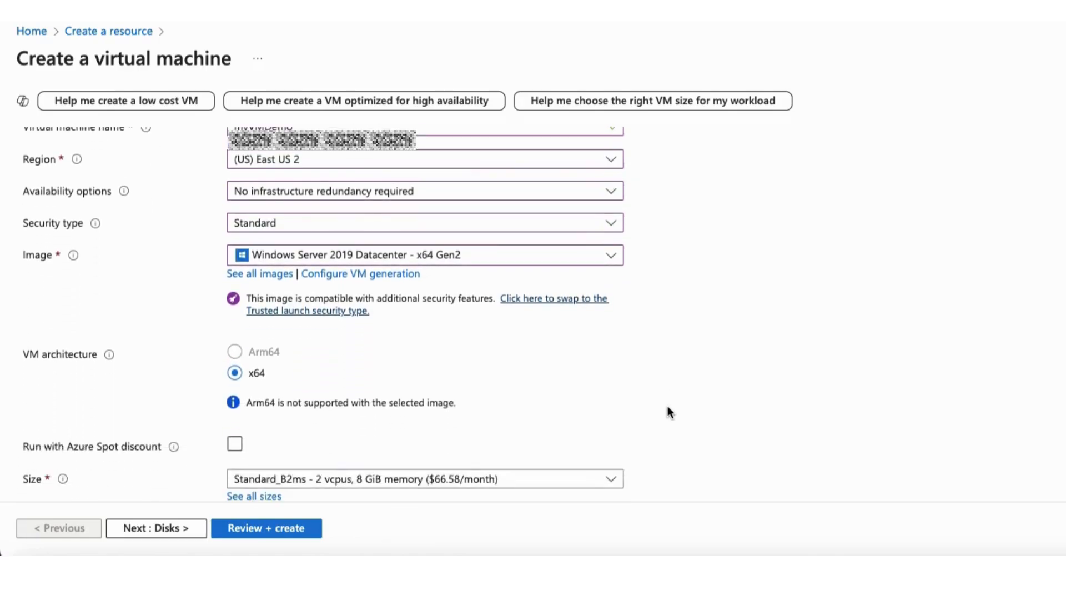
scroll(667, 405, "down", 1)
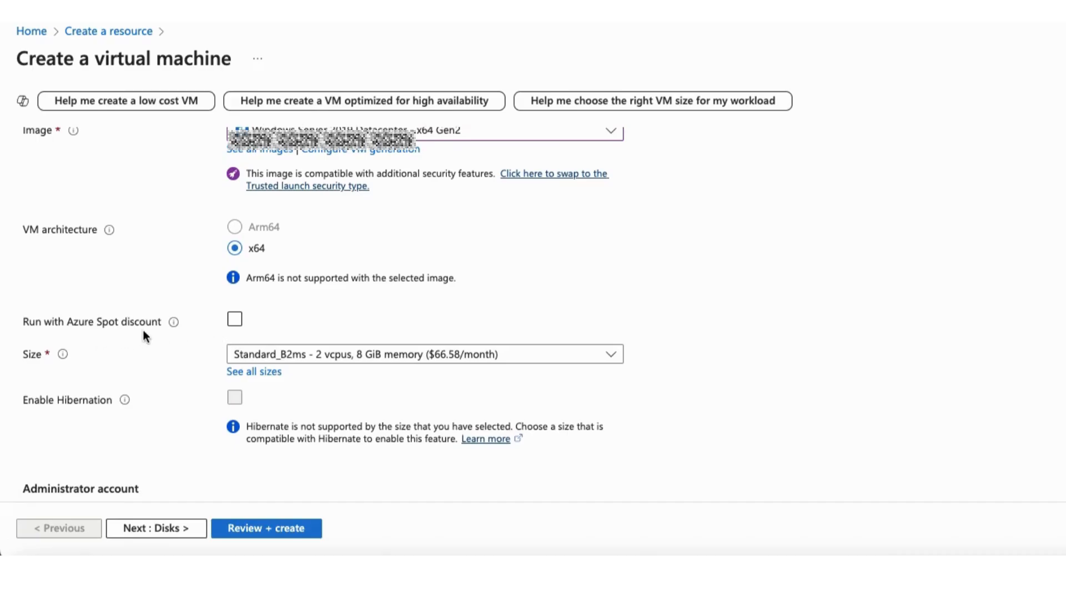
left_click(238, 323)
left_click(241, 324)
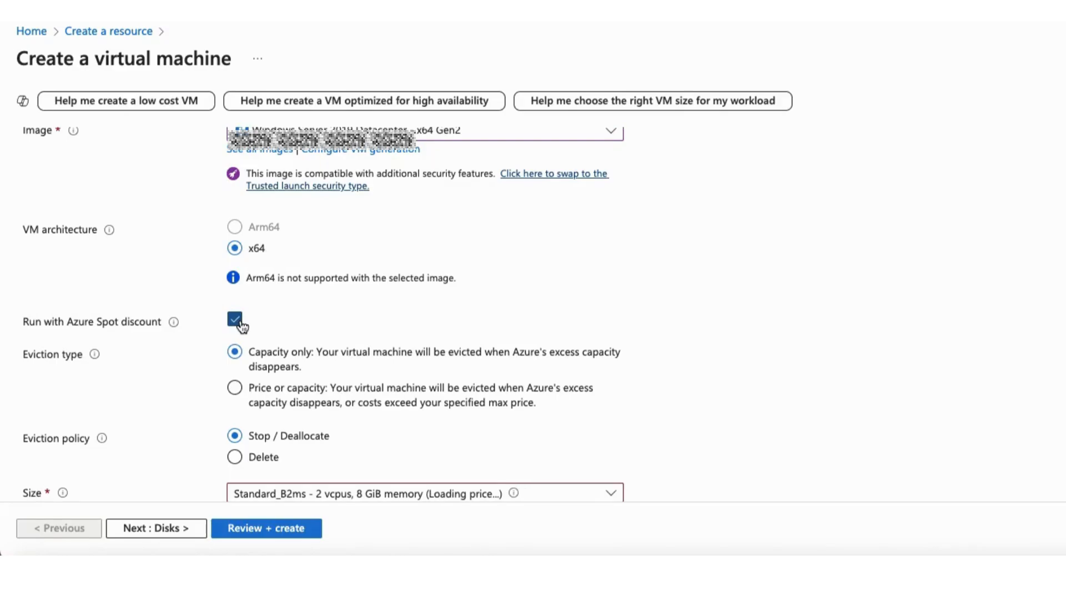
left_click(241, 323)
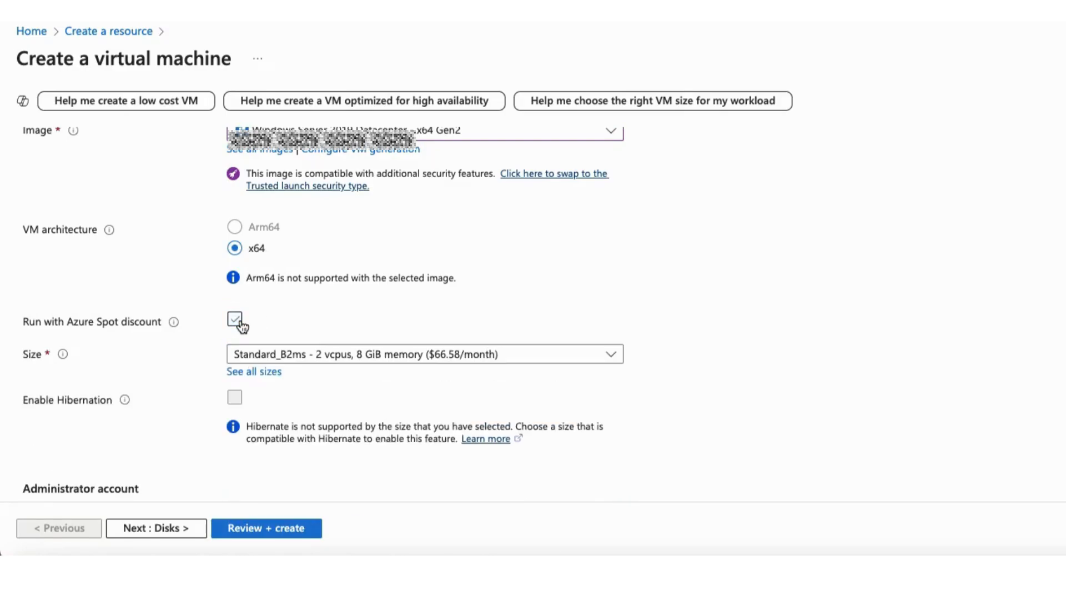
left_click(241, 324)
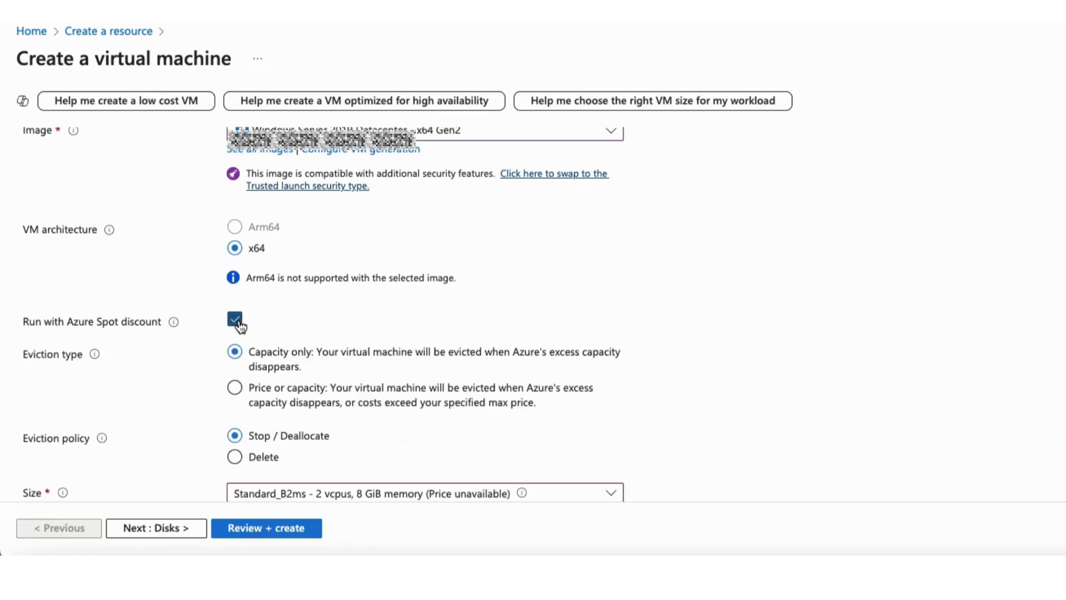
left_click(241, 325)
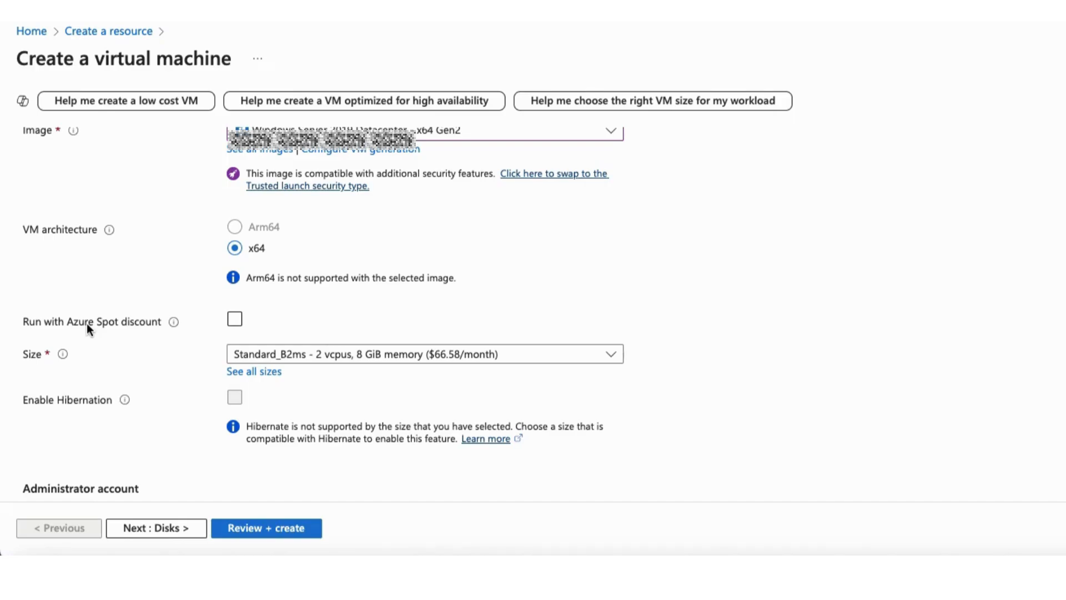
left_click(239, 323)
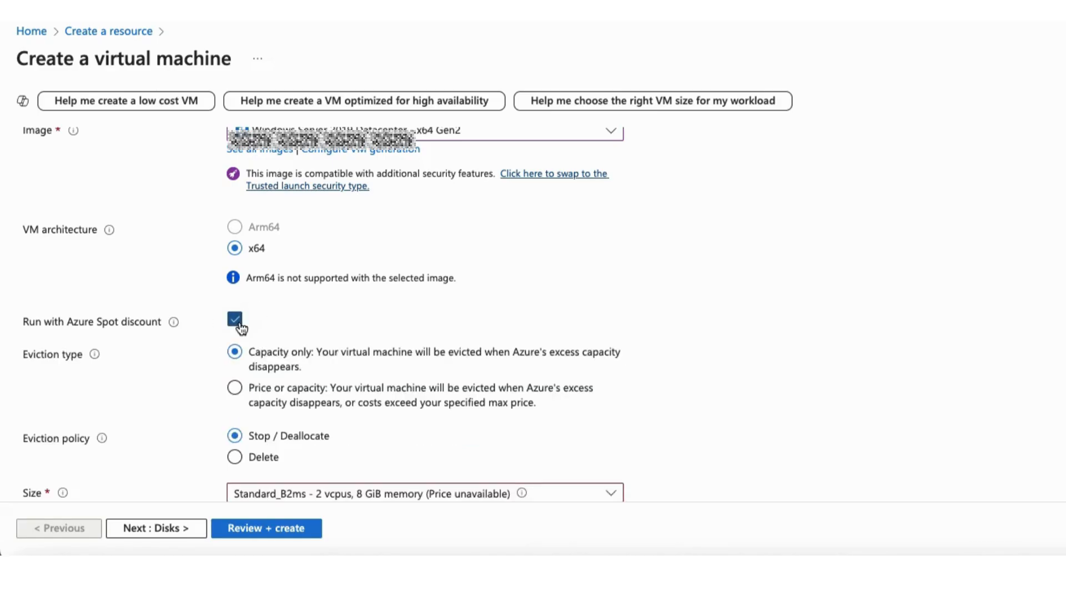
left_click(238, 324)
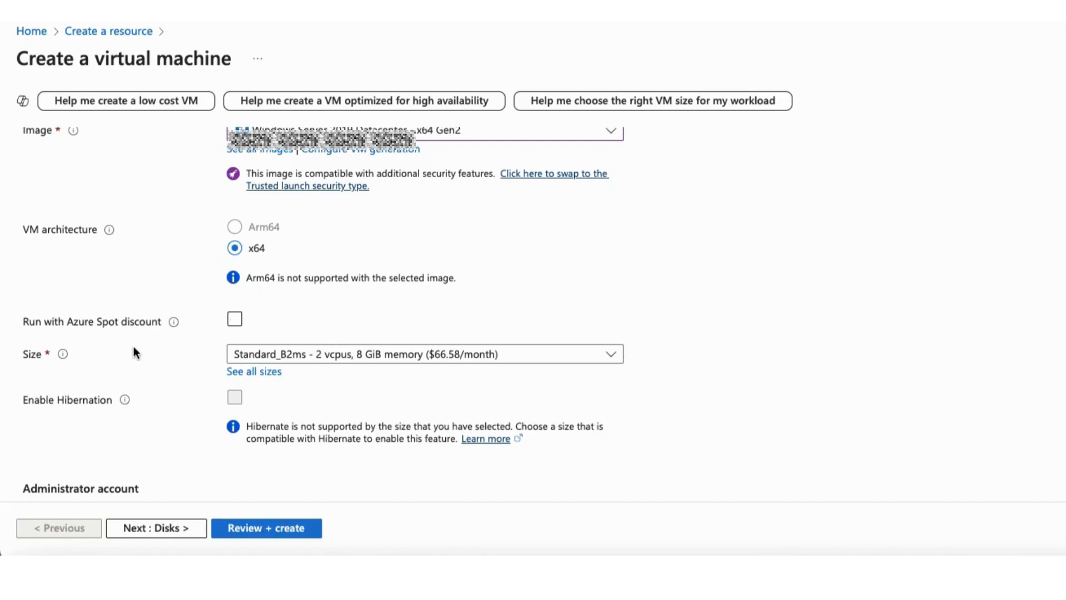
Step: Enter comptedemo as the username of the virtual machine's administrator account
scroll(133, 352, "down", 2)
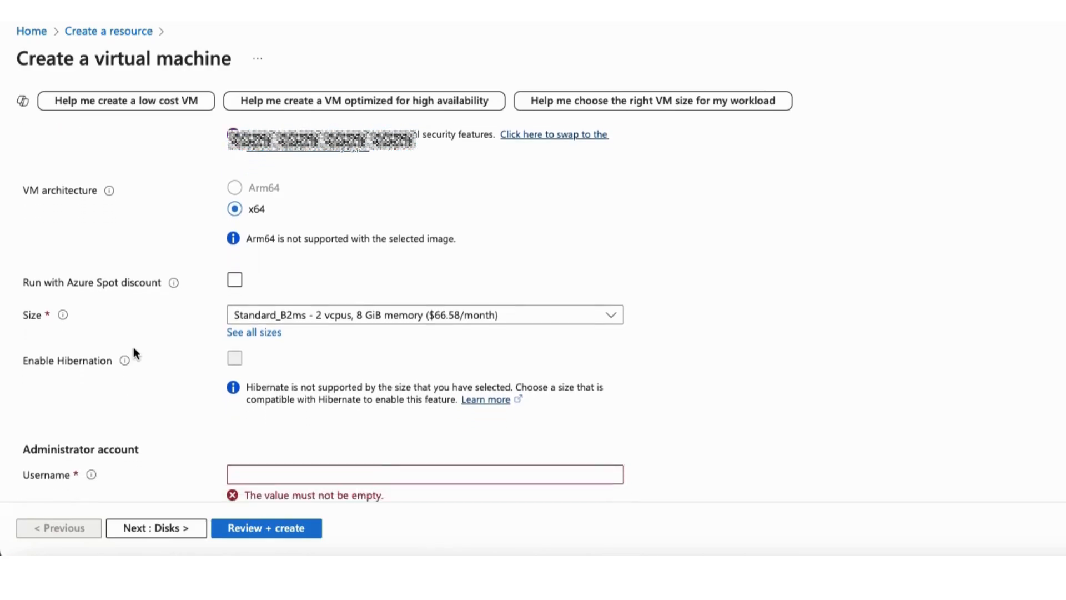
scroll(134, 350, "down", 1)
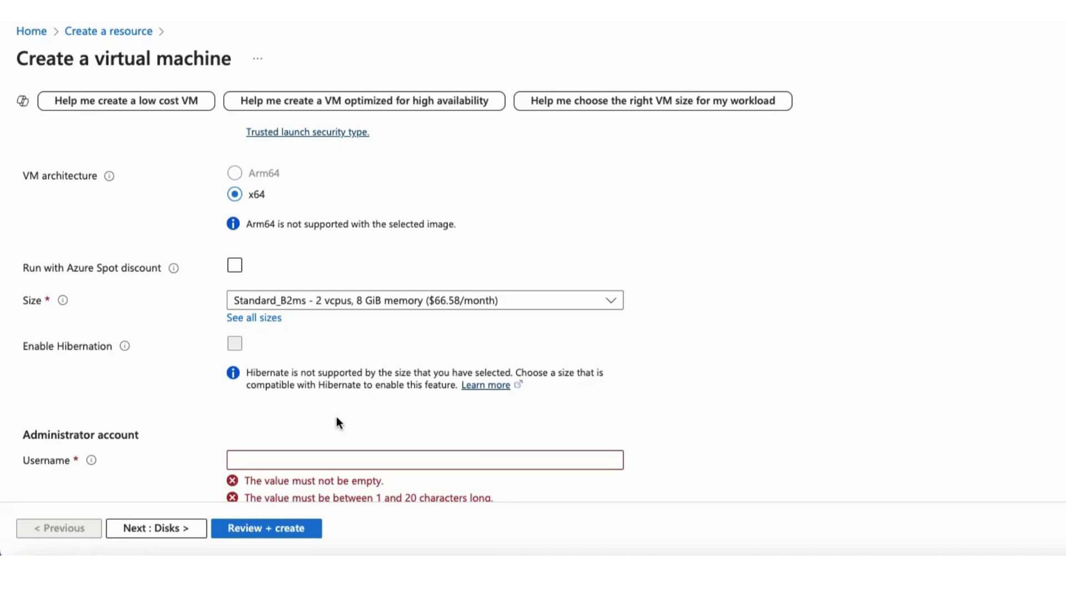
scroll(335, 418, "down", 2)
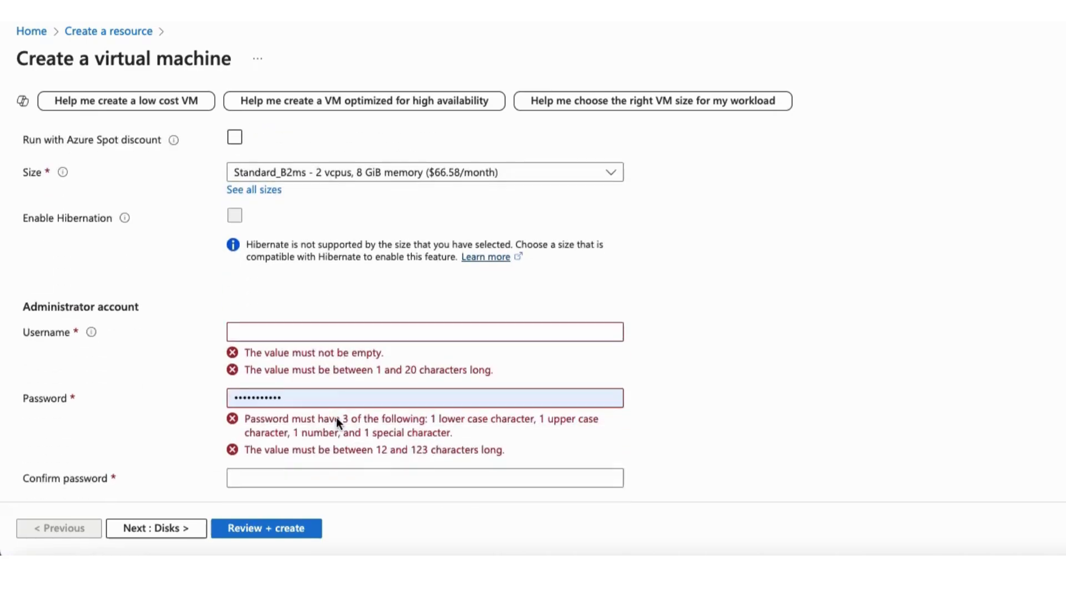
left_click(333, 336)
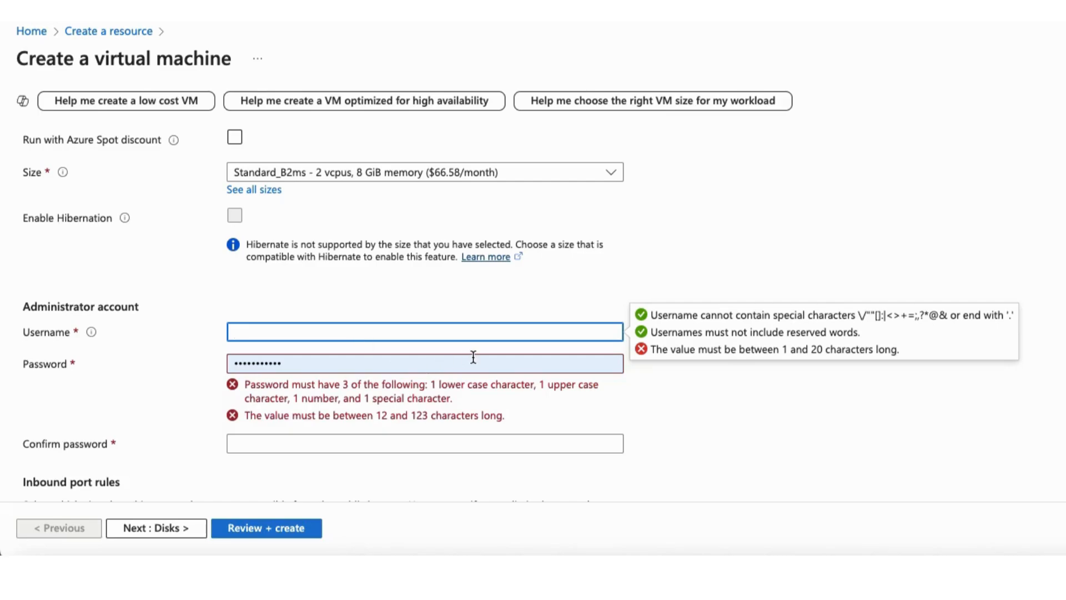
type("compte")
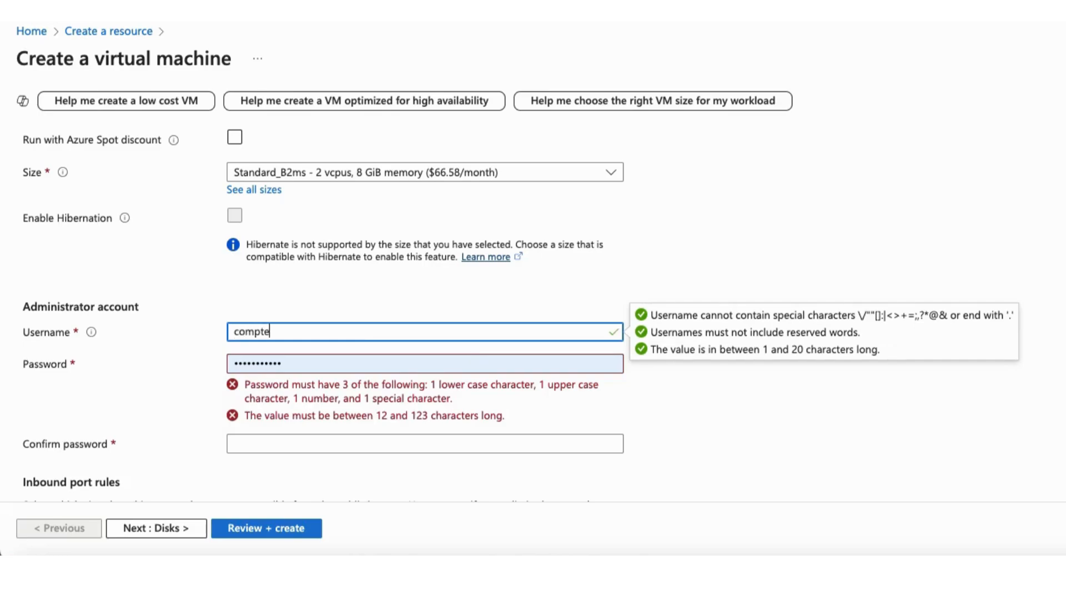
type("demo")
Step: Replace the prefilled administrator account password with a new one and enter the same password as confirmation
left_click(451, 364)
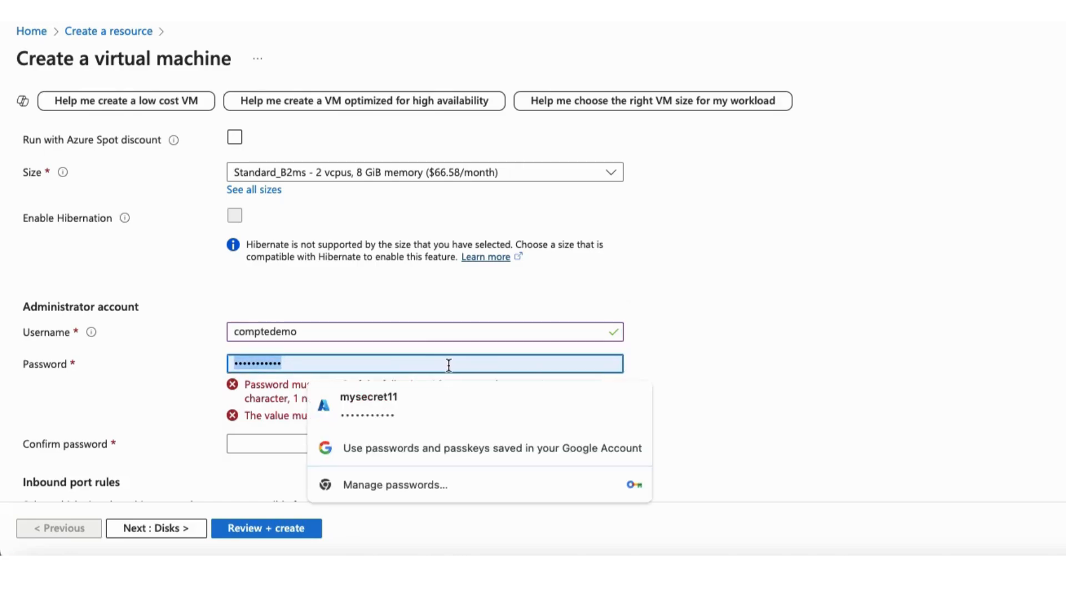
type("••••••••")
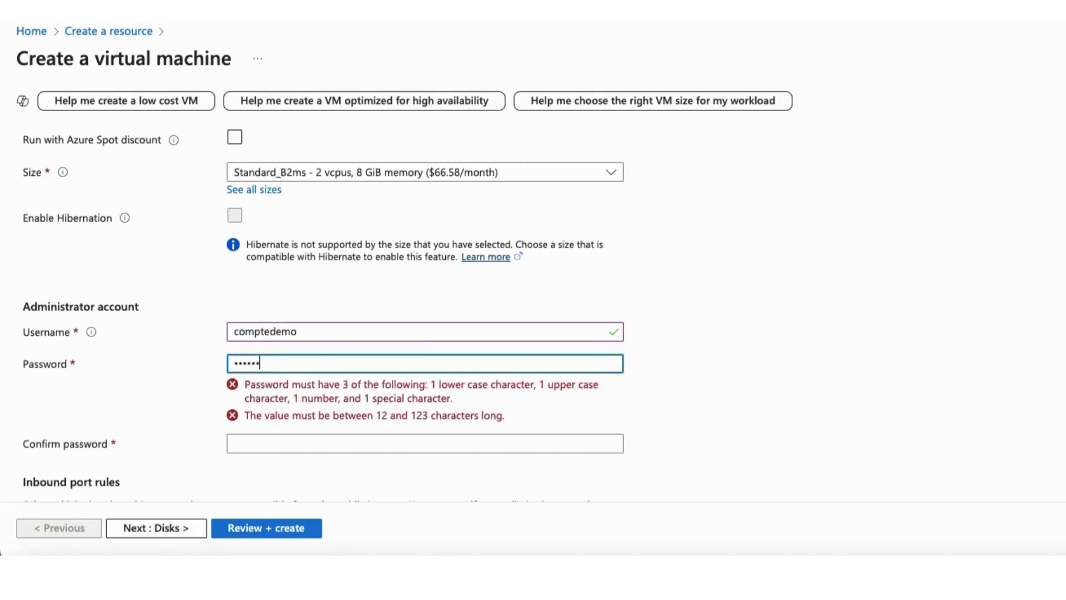
type("••••")
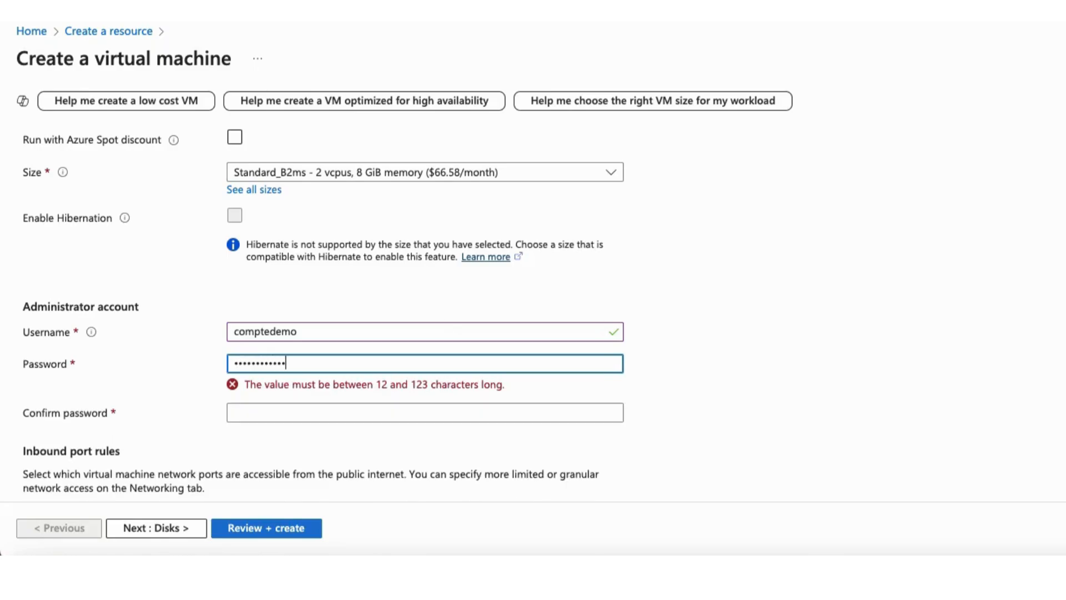
left_click(382, 393)
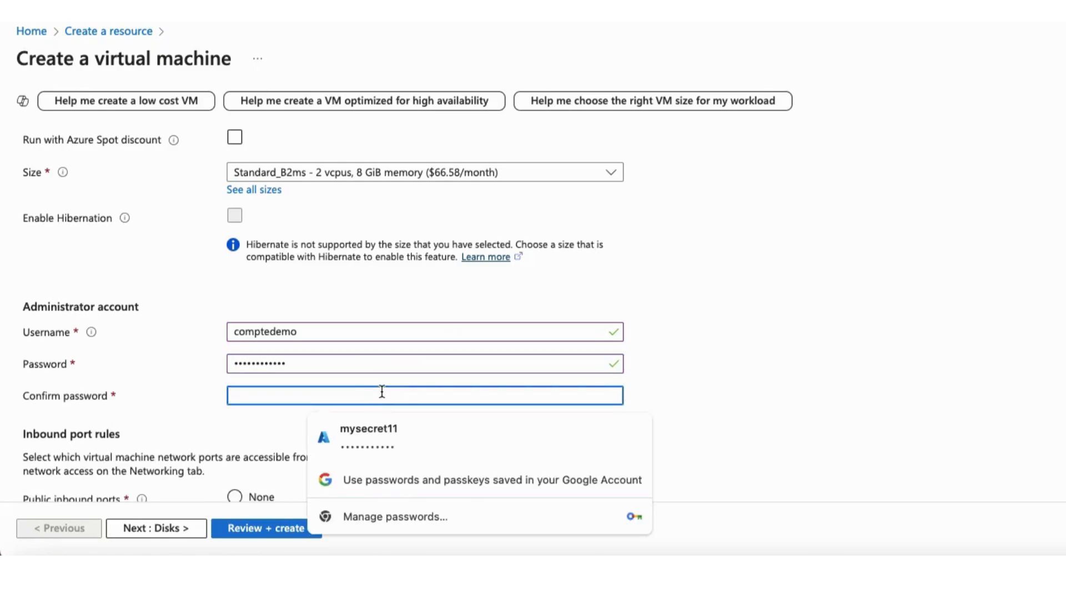
type("•••••••")
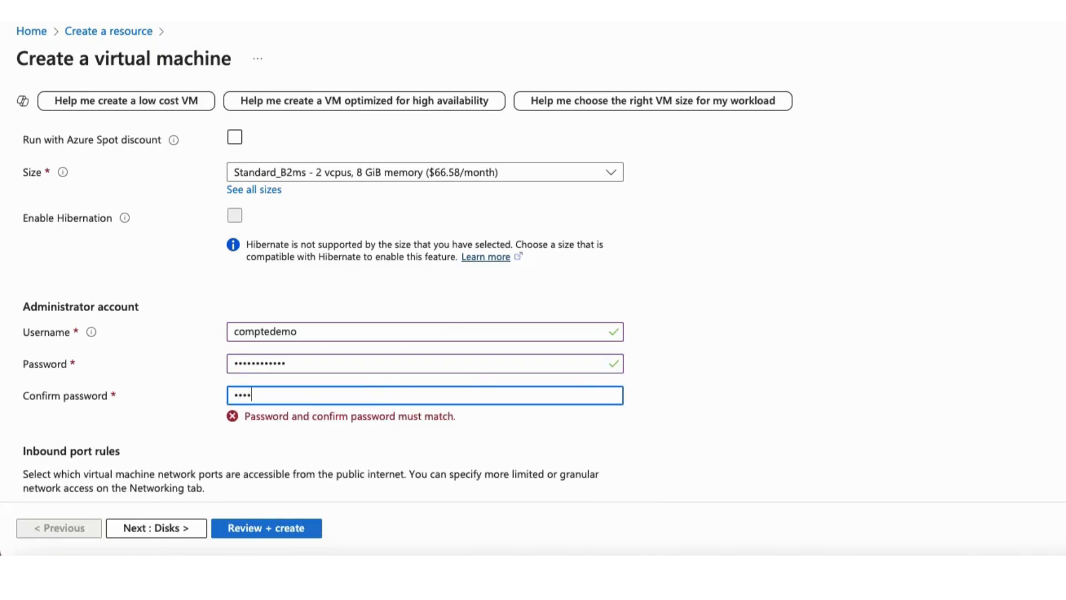
type("•••••")
left_click(783, 392)
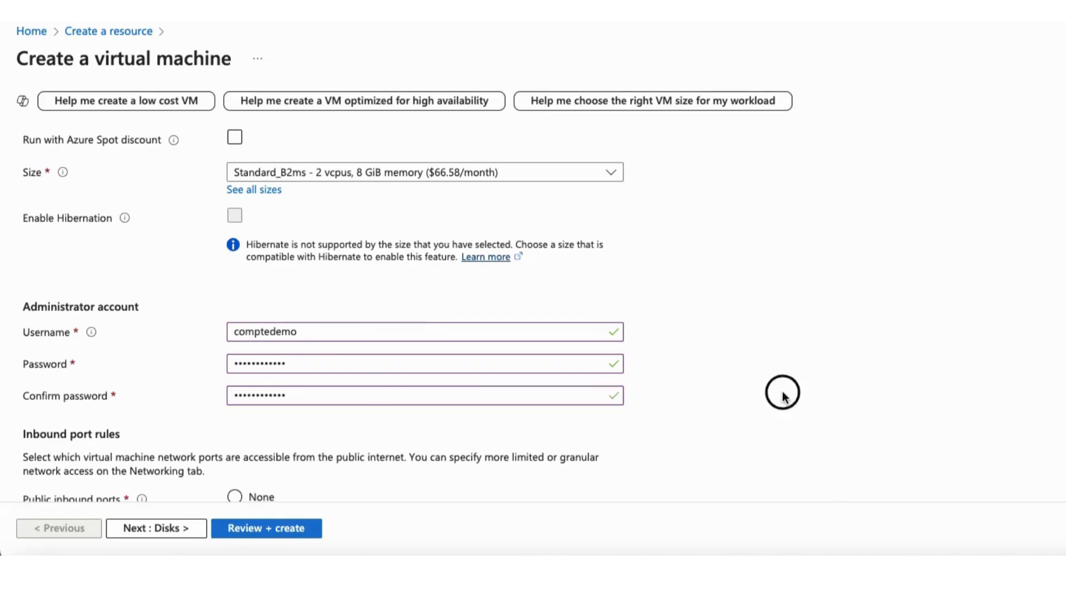
Step: Examine the selectable inbound ports in the inbound port rules, leaving only RDP (3389) selected
scroll(781, 396, "down", 5)
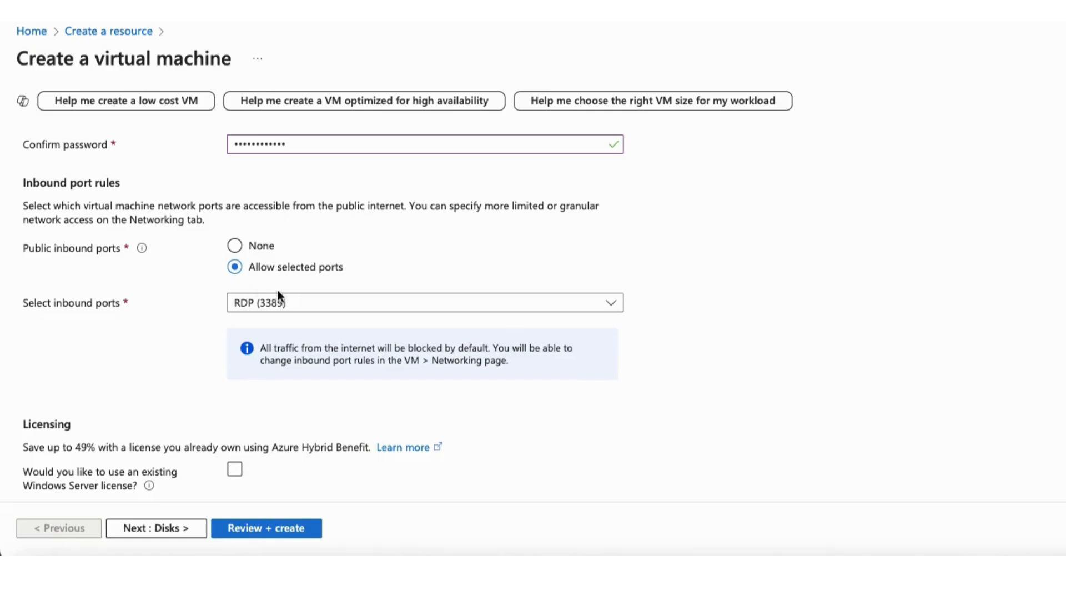
left_click(320, 305)
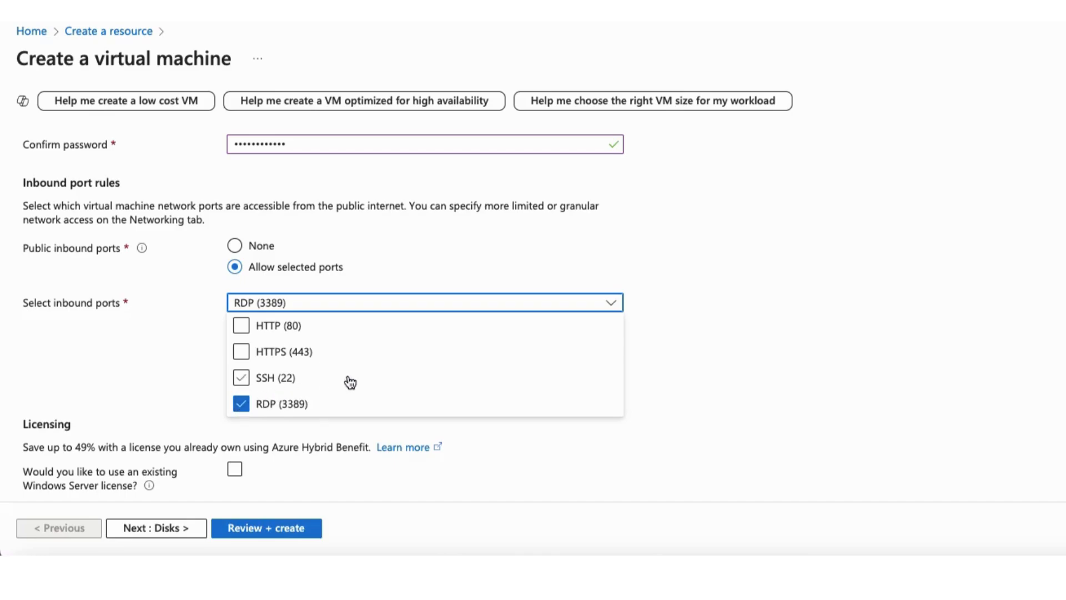
left_click(738, 375)
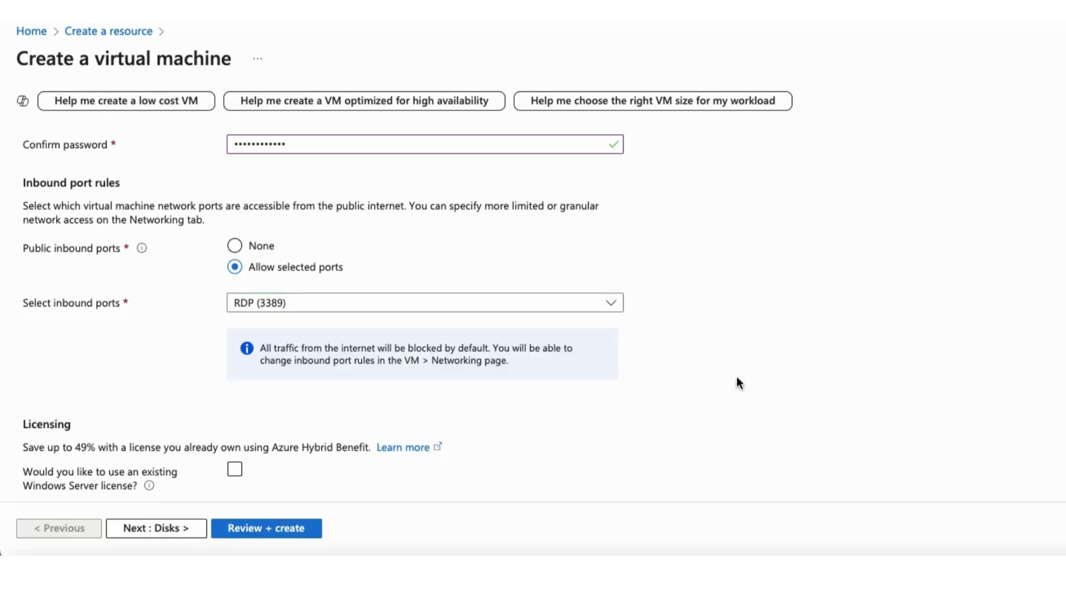
scroll(736, 375, "up", 5)
scroll(736, 375, "up", 4)
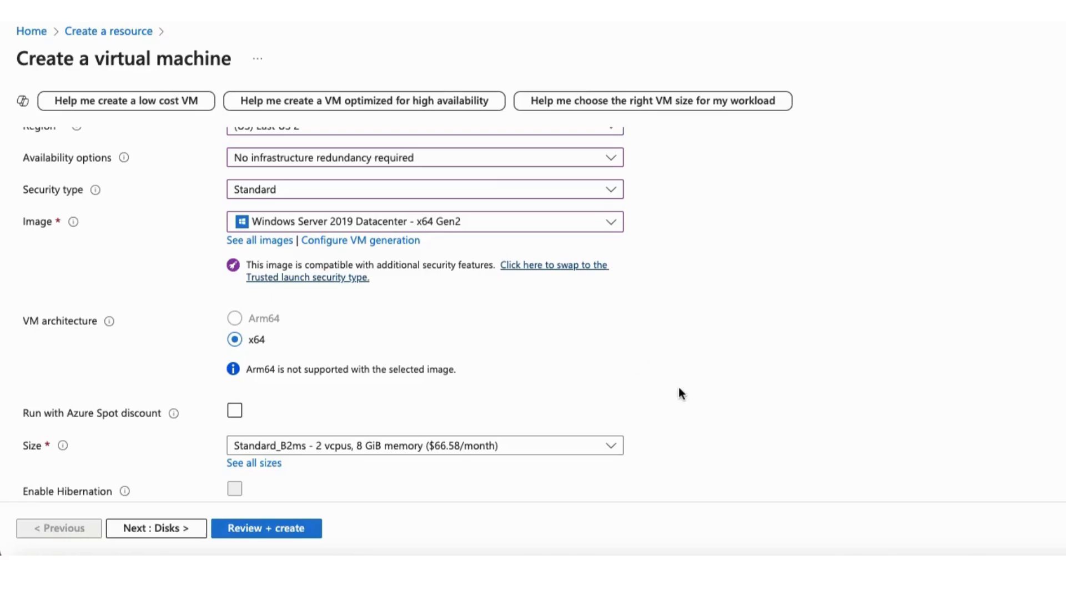
scroll(678, 388, "down", 9)
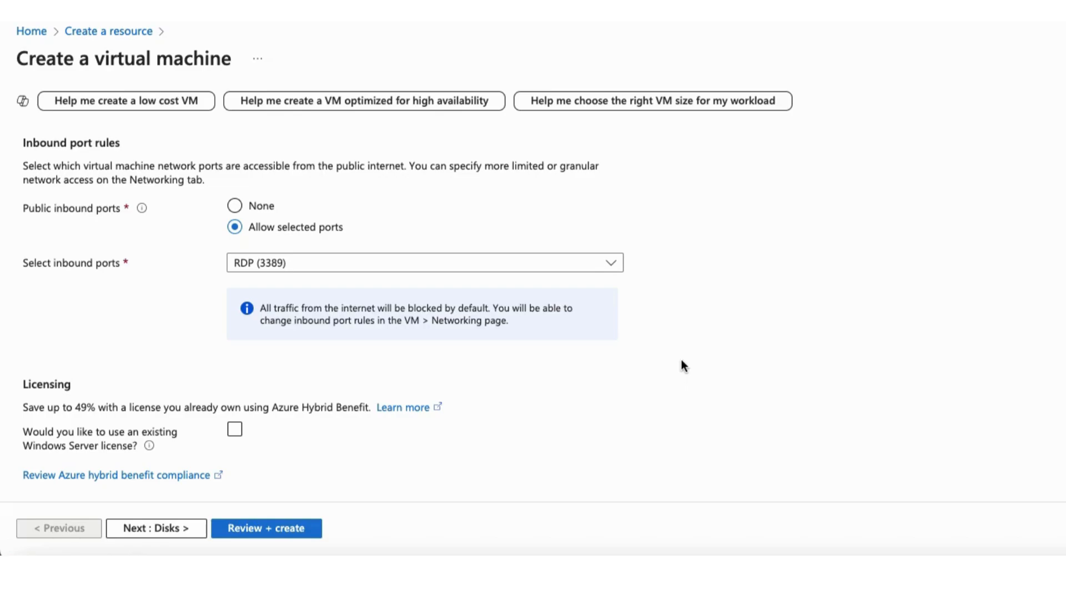
left_click(401, 269)
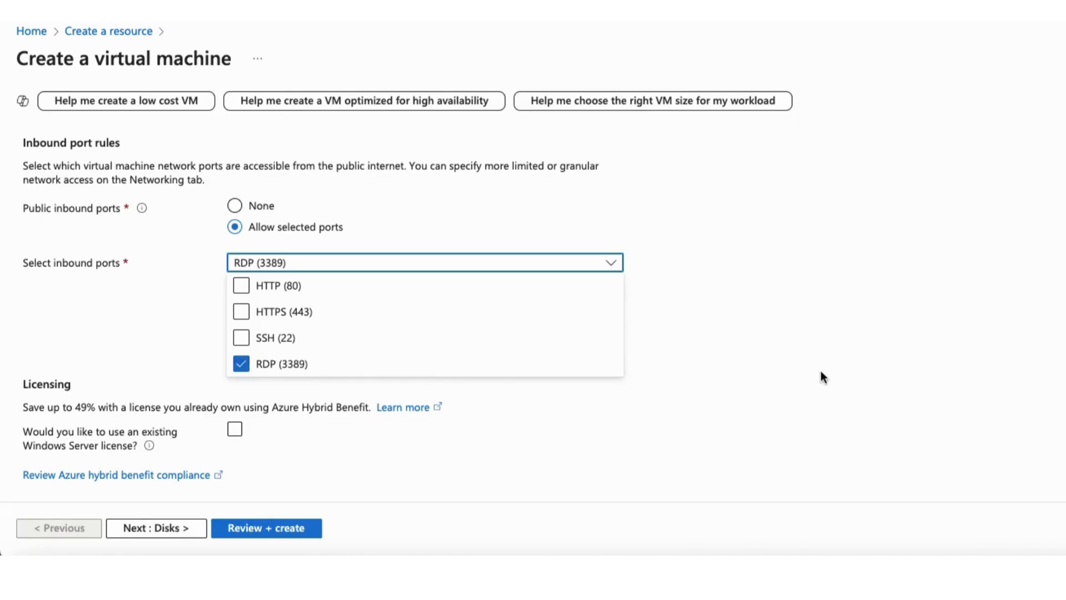
left_click(651, 380)
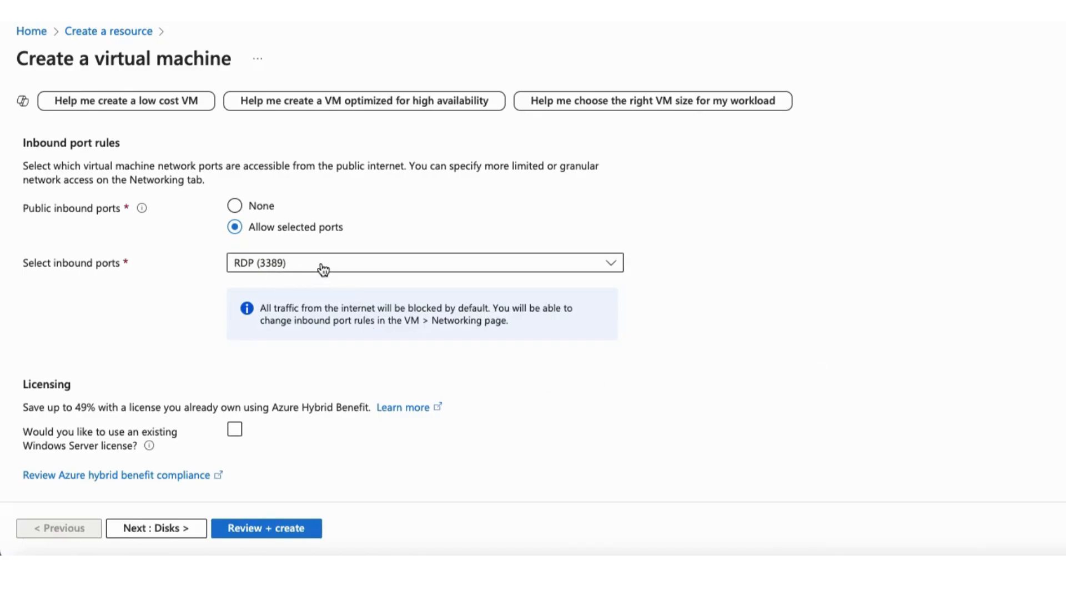
Step: Switch the existing Windows Server license option on to compare the VM size's monthly price, and switch it off again
left_click(599, 430)
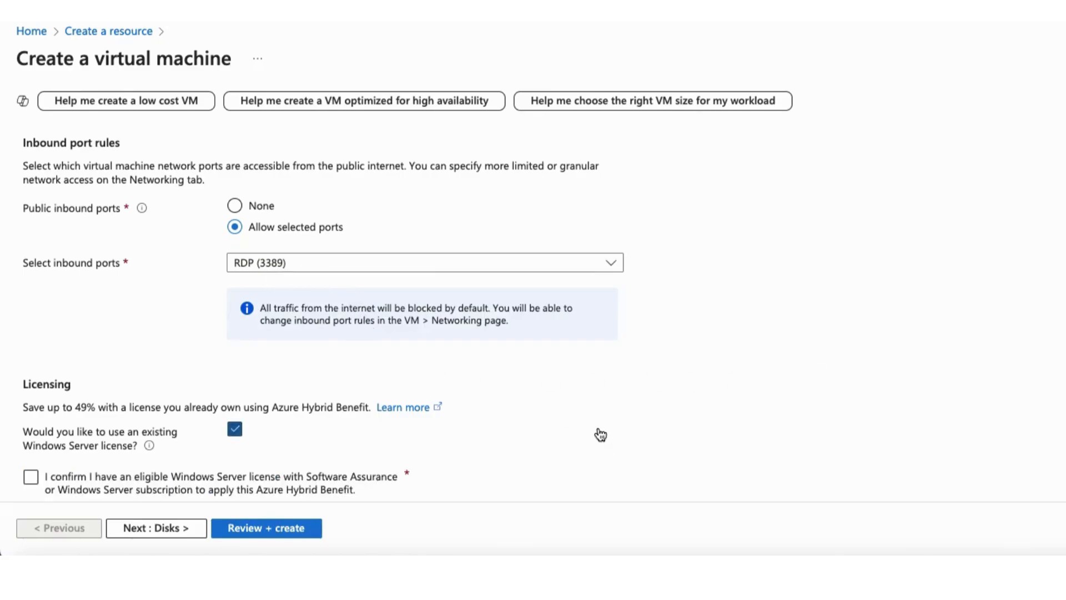
scroll(595, 428, "down", 1)
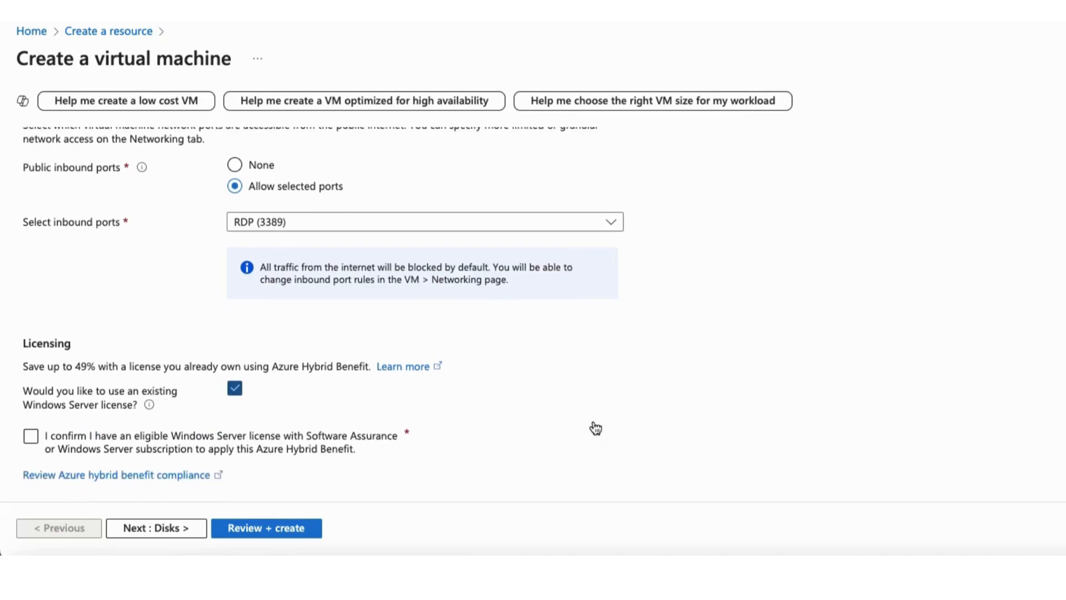
scroll(341, 421, "up", 5)
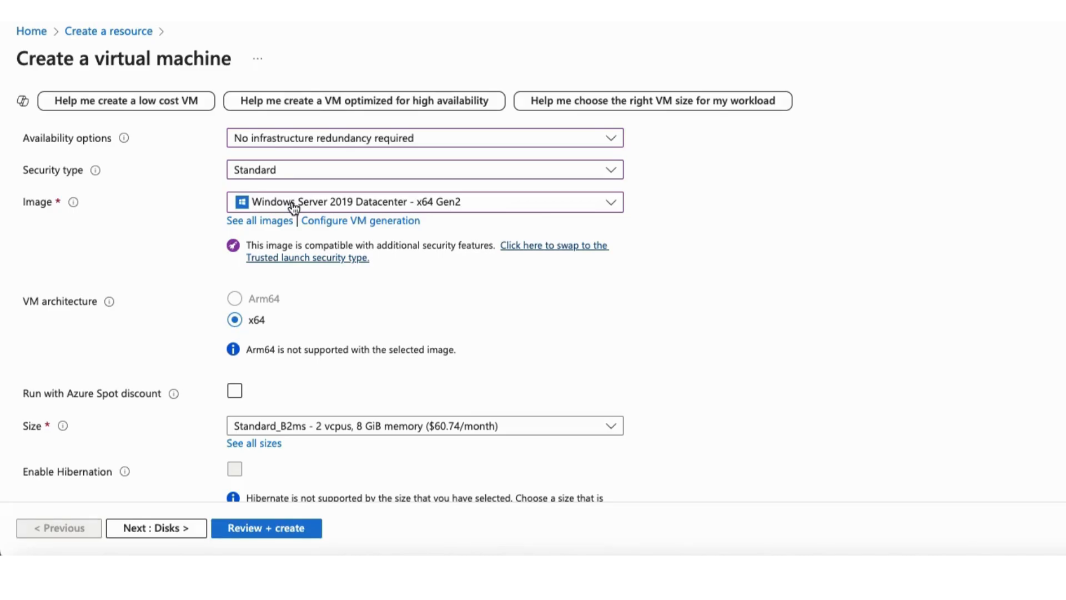
scroll(386, 342, "down", 10)
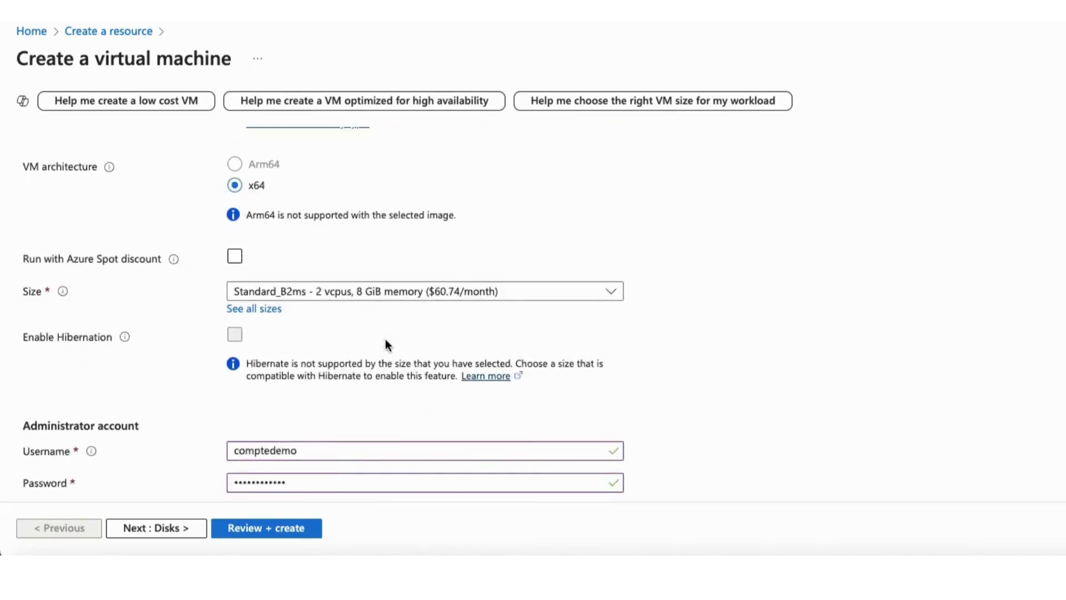
scroll(387, 345, "down", 1)
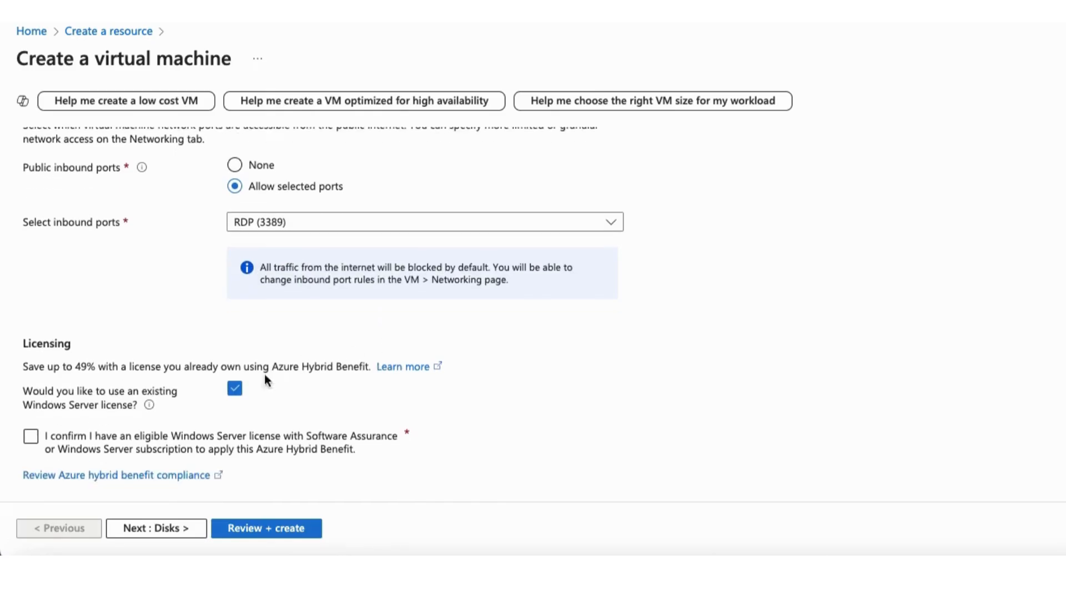
scroll(232, 404, "up", 10)
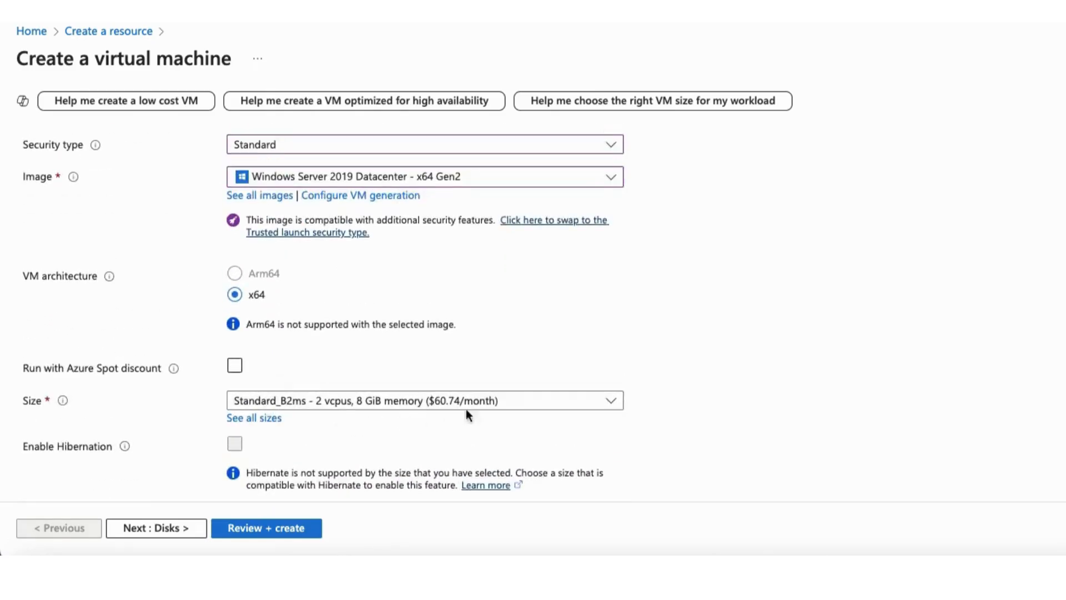
scroll(455, 414, "down", 2)
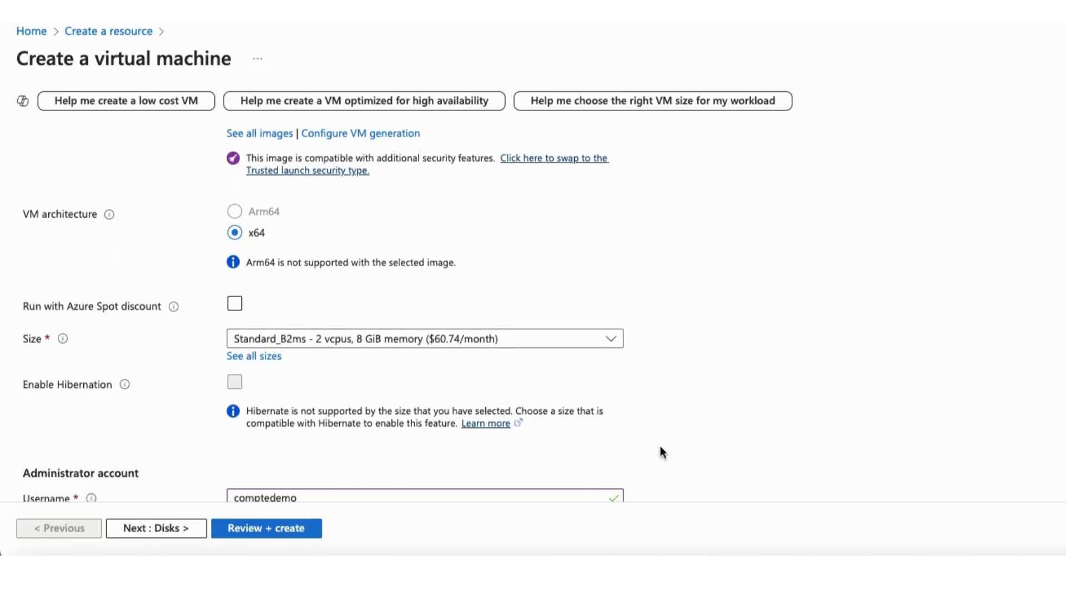
scroll(659, 448, "up", 15)
scroll(658, 446, "down", 15)
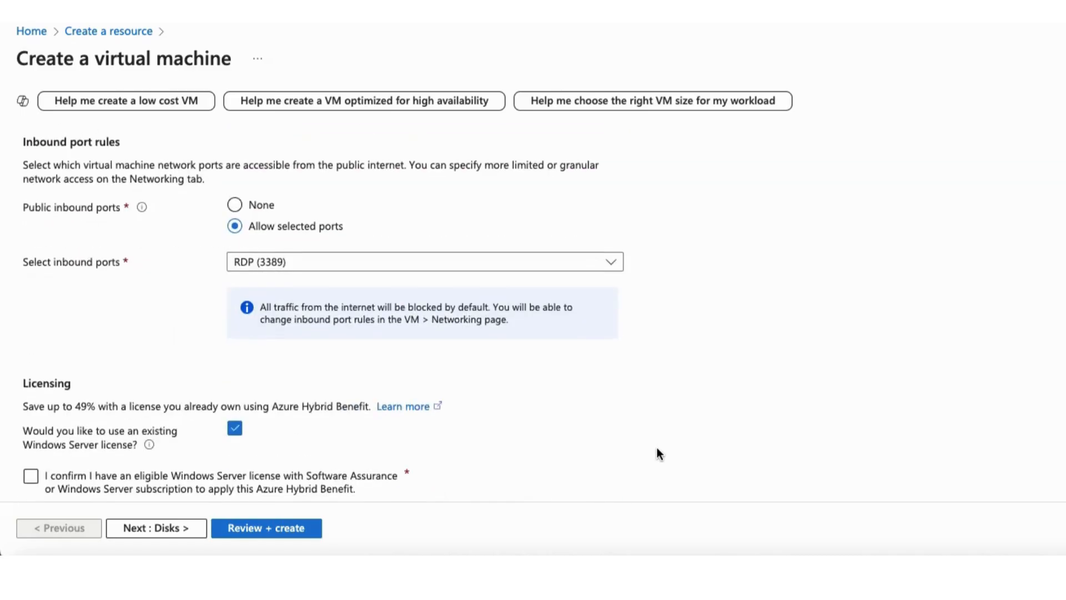
left_click(233, 388)
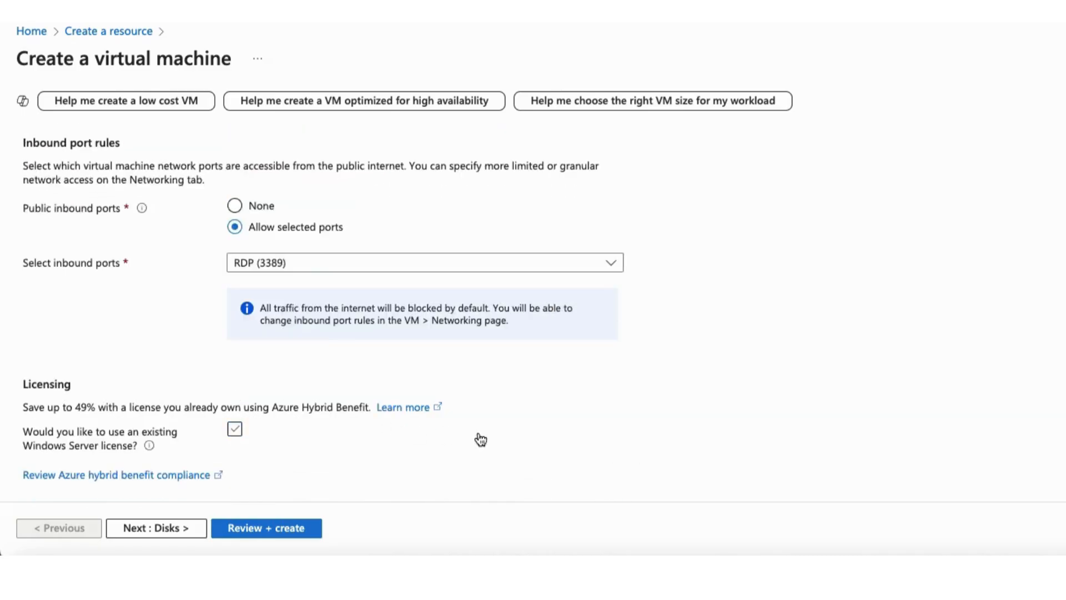
scroll(476, 435, "up", 5)
scroll(474, 433, "down", 1)
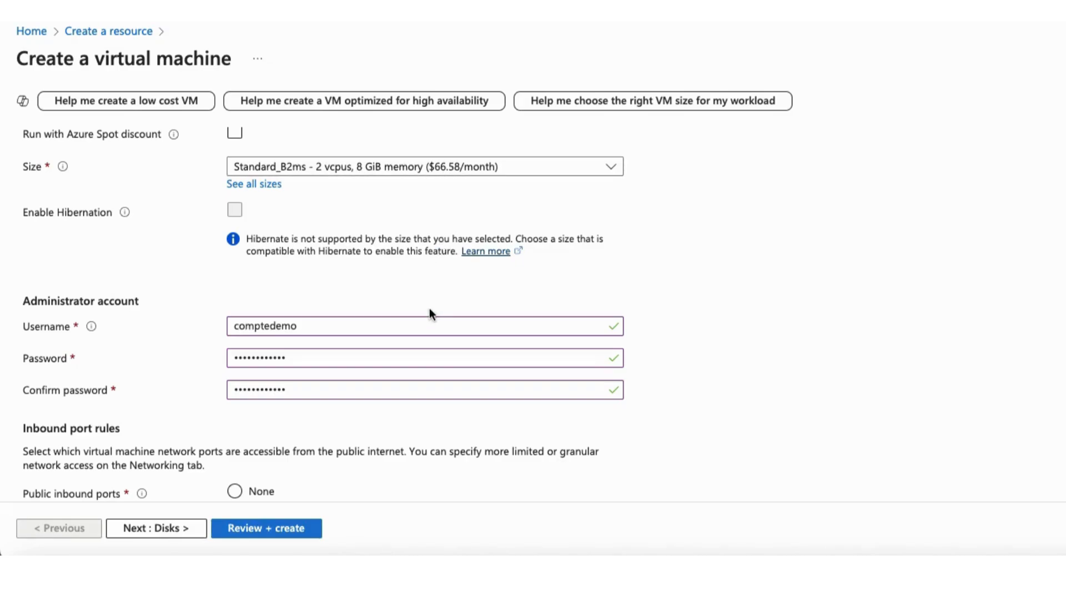
scroll(429, 309, "down", 1)
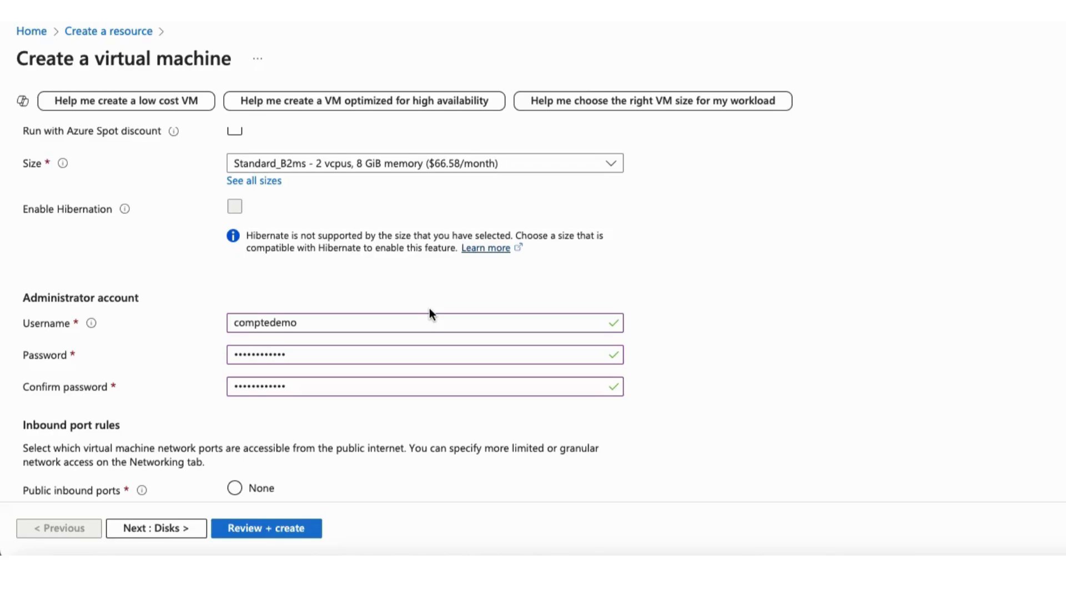
Step: Opt to use an existing Windows Server license and confirm having an eligible license for Azure Hybrid Benefit
scroll(444, 317, "down", 5)
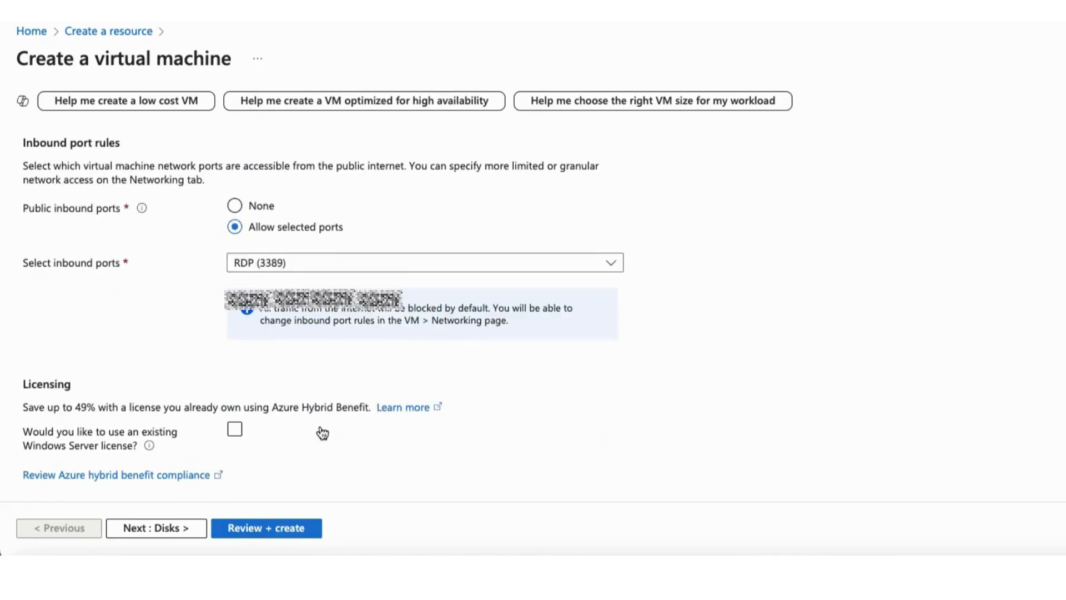
left_click(234, 429)
left_click(31, 477)
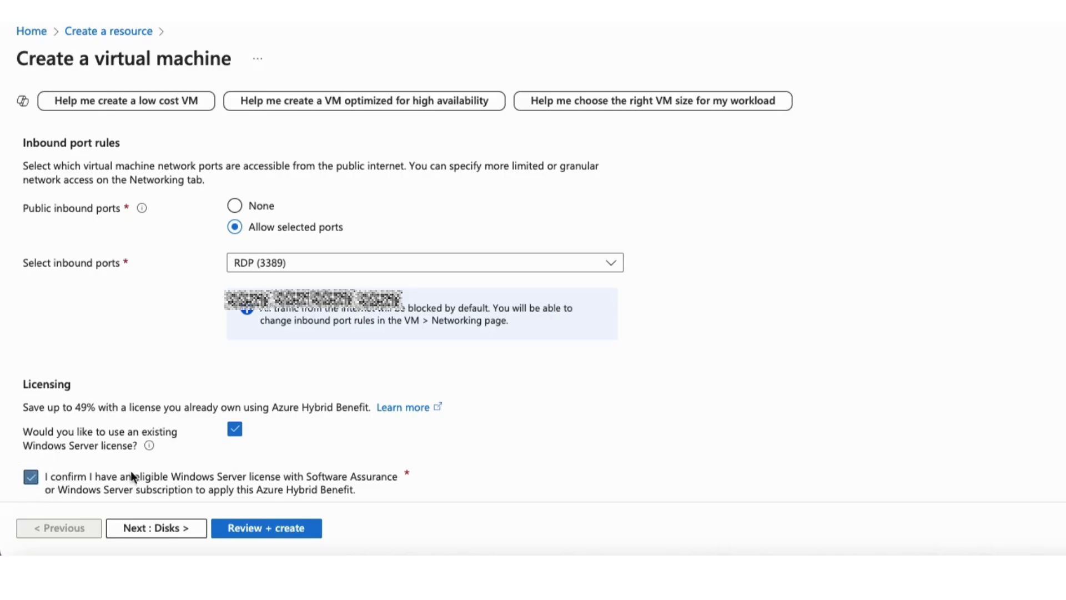
Step: Continue to the virtual machine's disk settings and save the administrator account's credentials in the browser's password manager
scroll(532, 414, "up", 8)
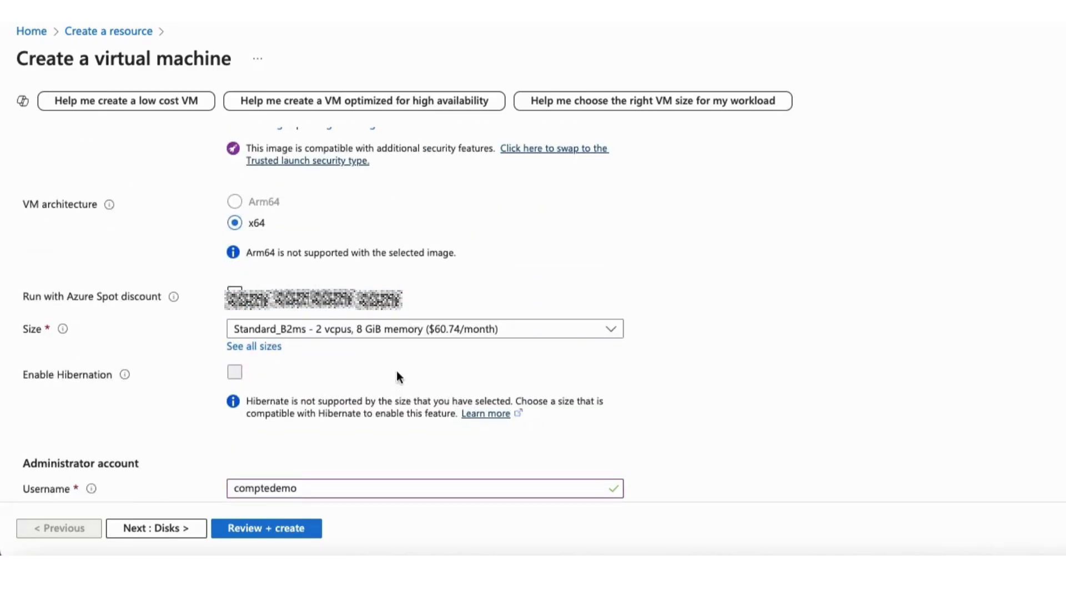
scroll(588, 405, "down", 9)
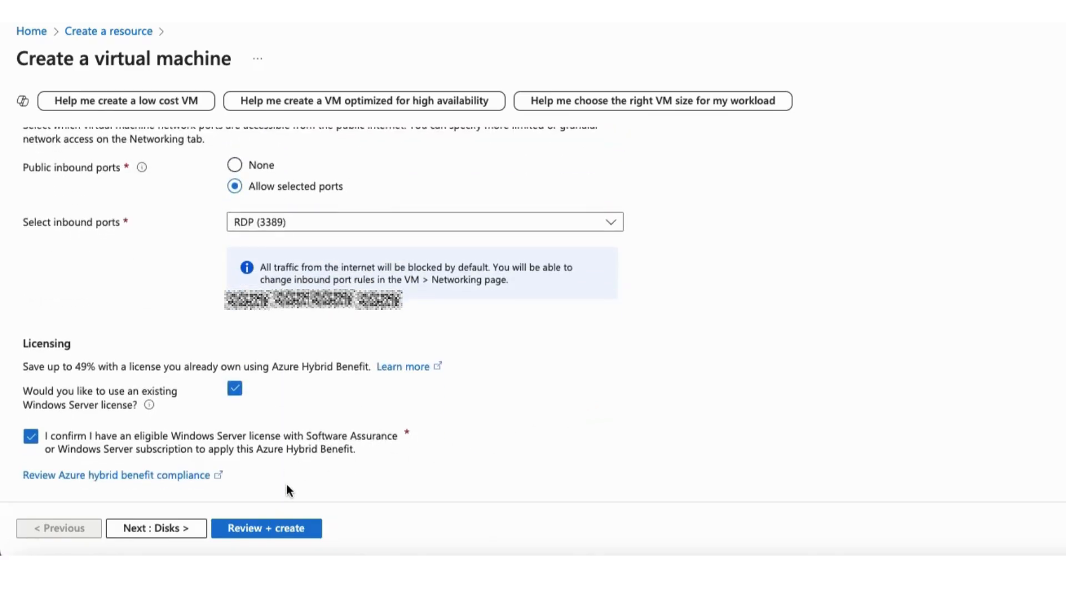
left_click(158, 535)
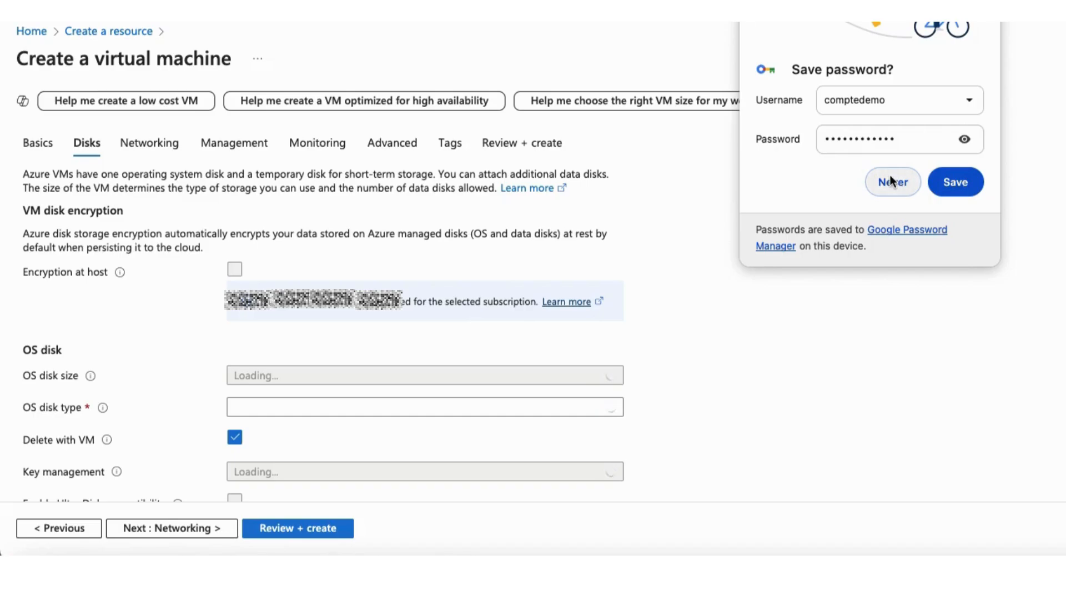
left_click(956, 183)
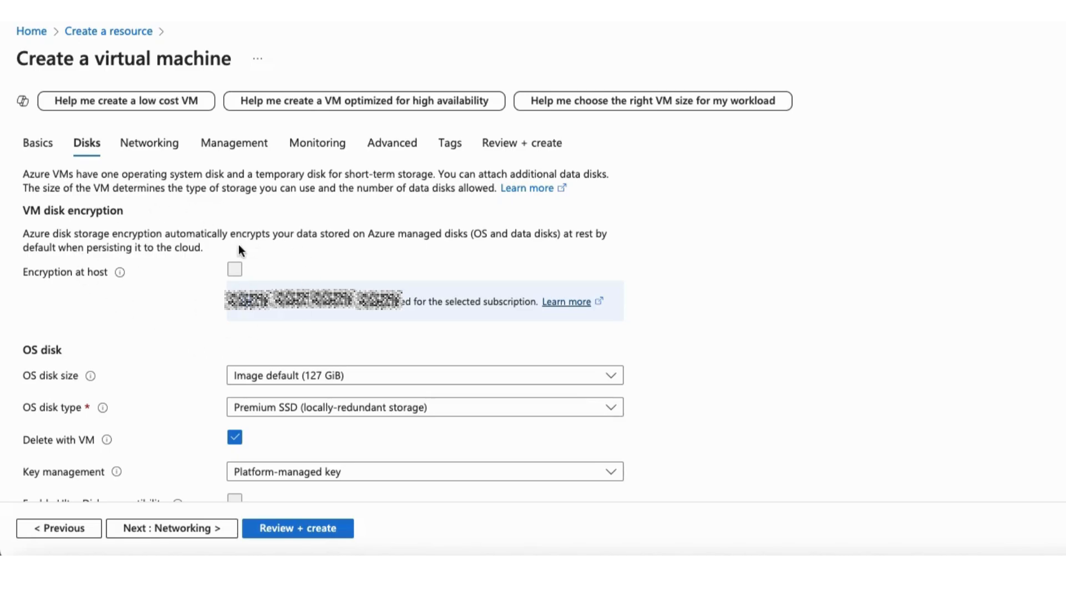
Step: Examine the disk encryption, OS disk and data disk sections of the virtual machine's disk settings
scroll(286, 275, "down", 1)
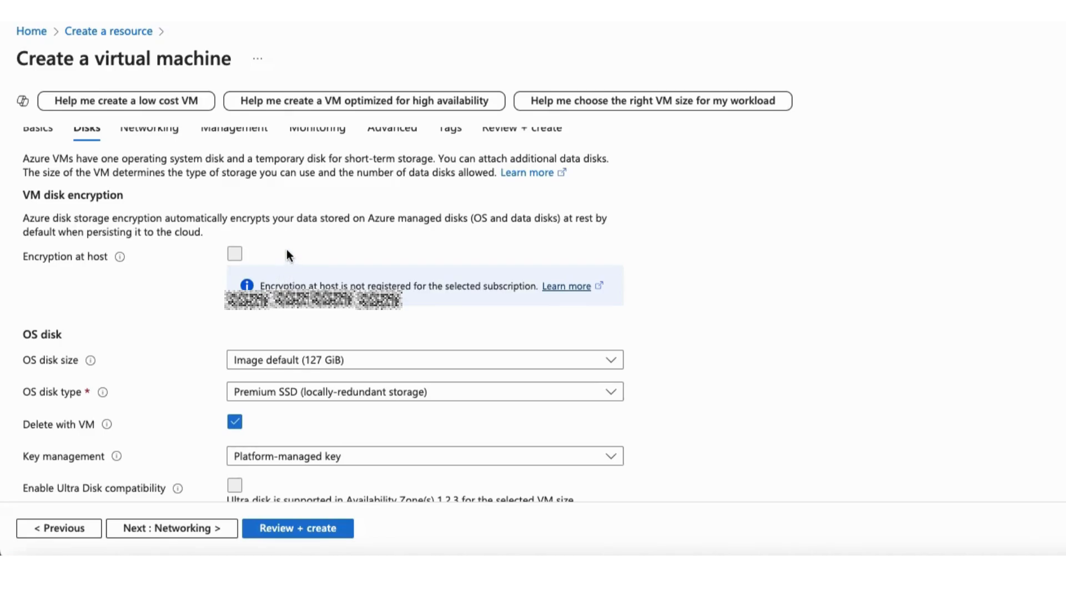
scroll(287, 248, "down", 1)
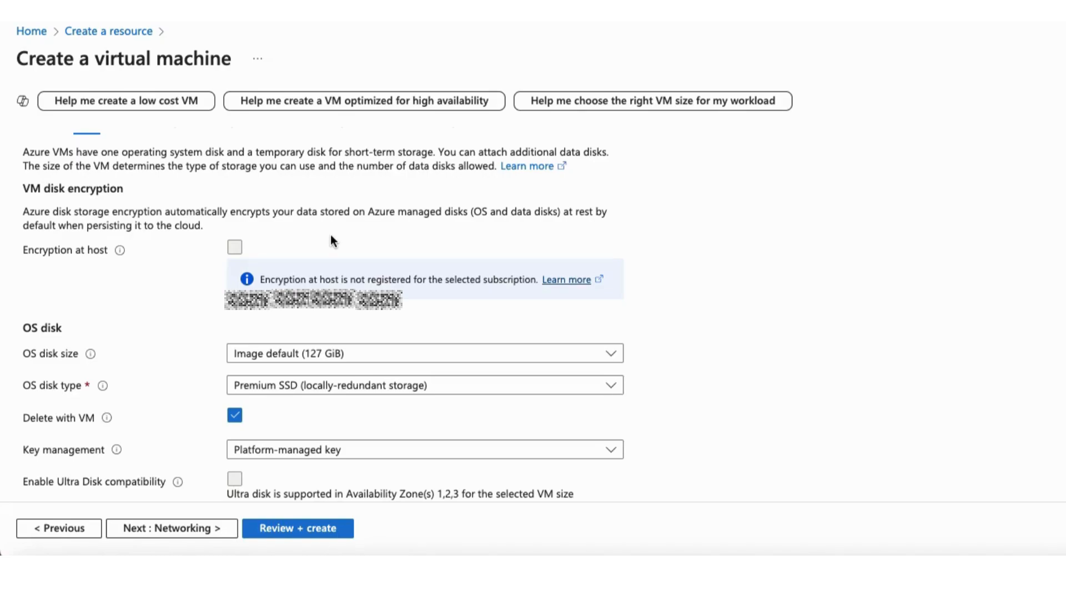
scroll(332, 239, "down", 2)
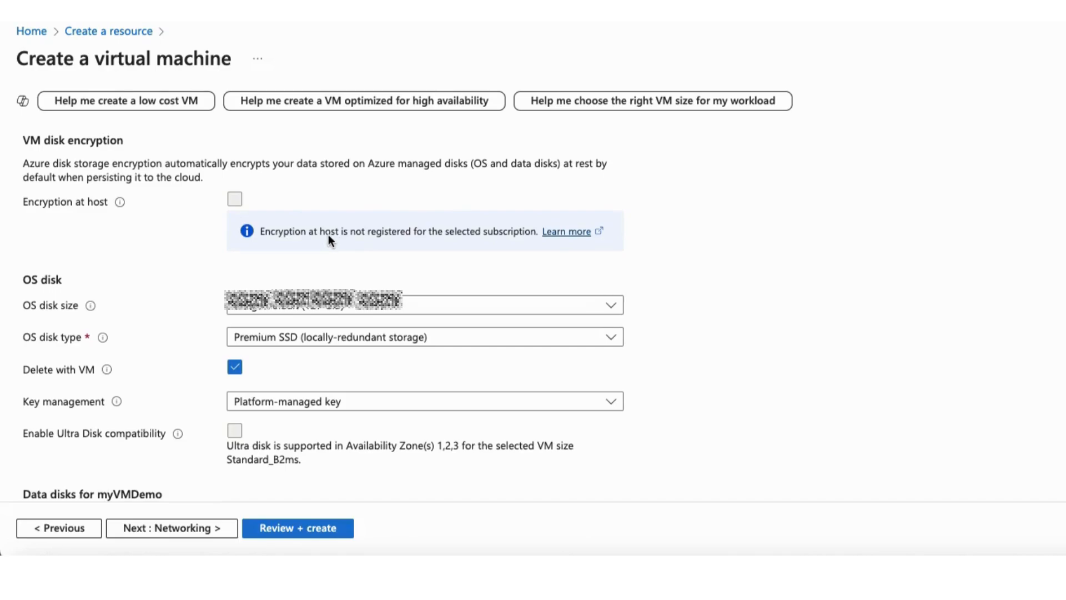
scroll(328, 235, "down", 4)
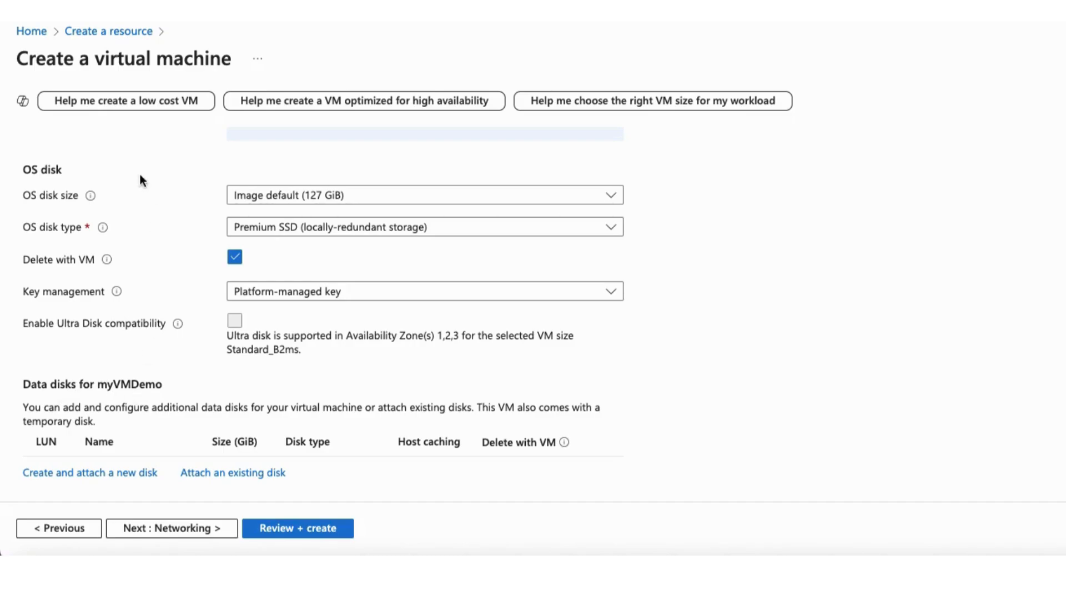
left_click_drag(23, 169, 66, 169)
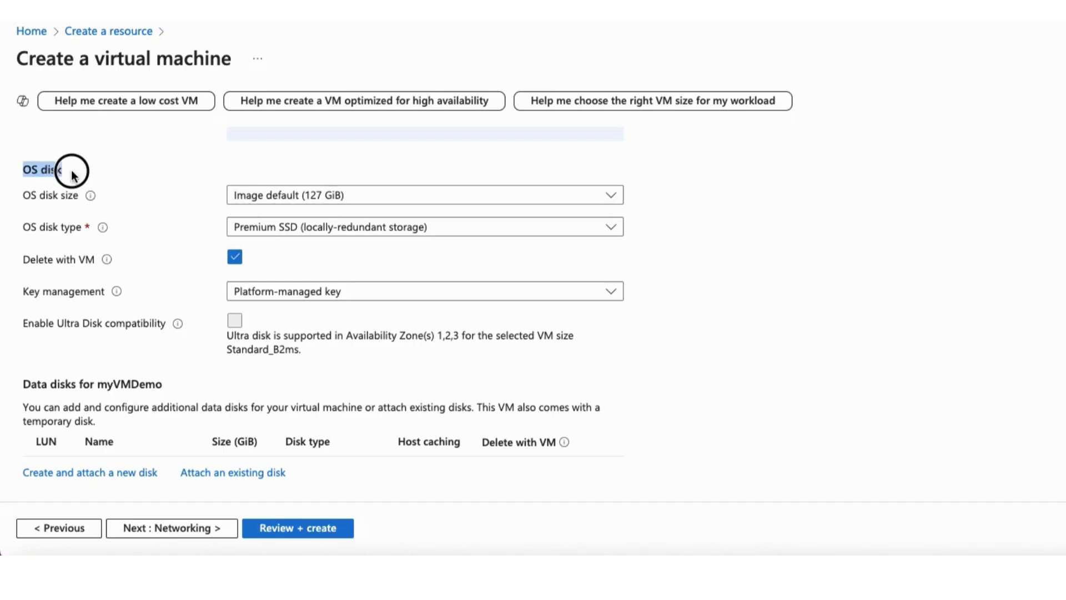
left_click_drag(22, 383, 174, 389)
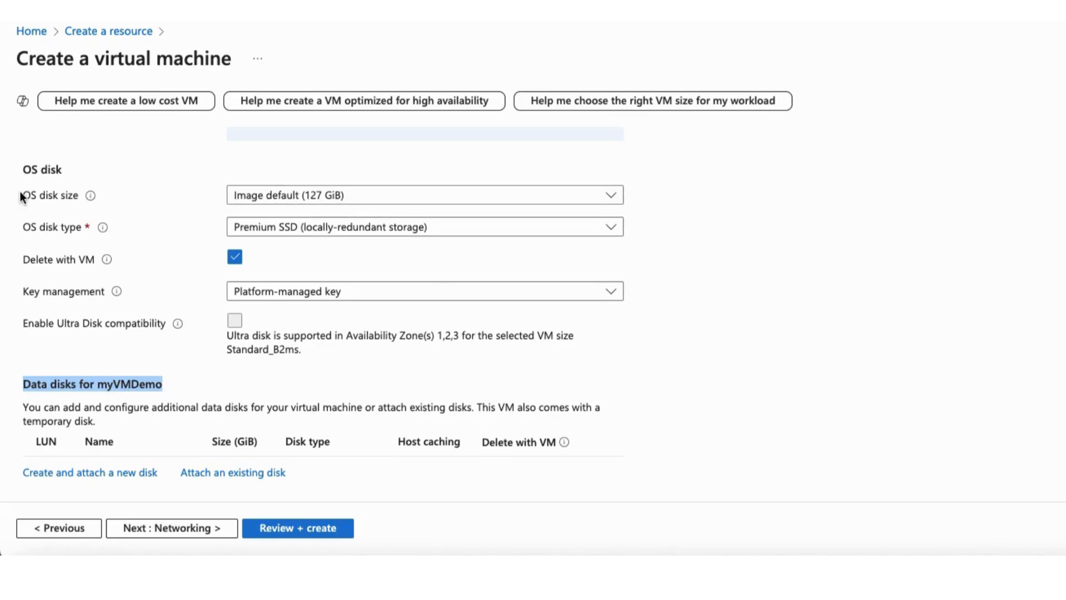
Step: Keep the OS disk size at Image default (127 GiB) and examine the selectable OS disk types, leaving the type as is
left_click(436, 201)
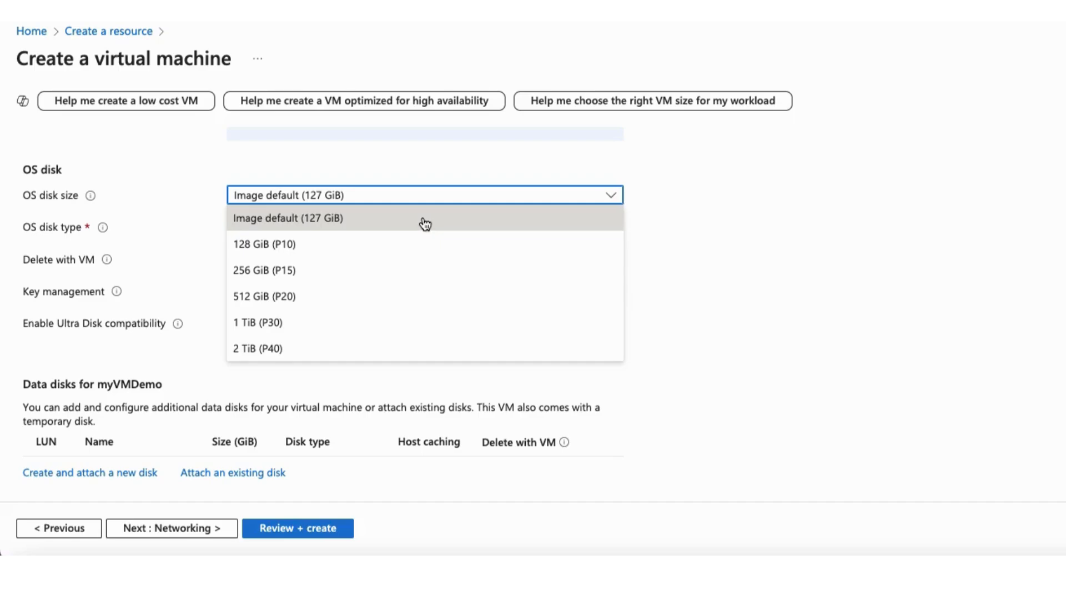
left_click(293, 226)
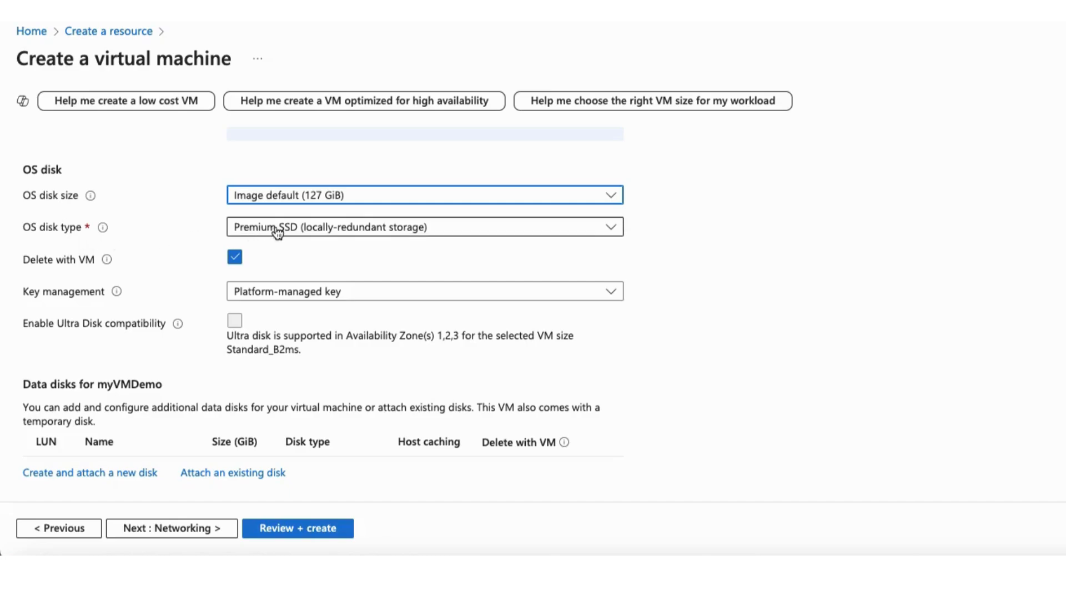
left_click(322, 233)
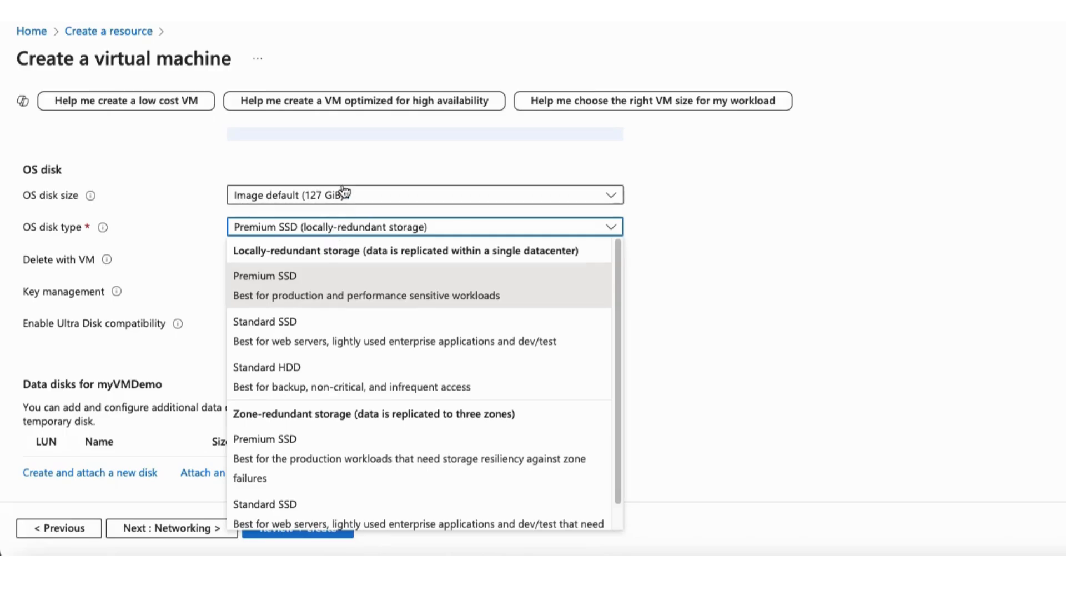
left_click(667, 264)
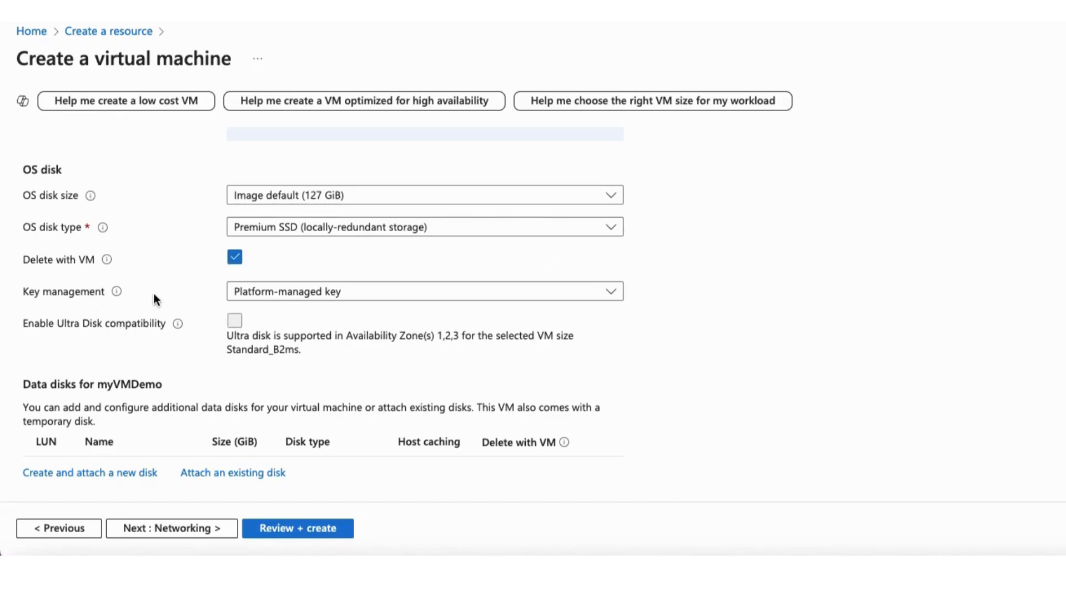
Step: Keep Platform-managed key as the OS disk's key management and read the description of Ultra Disk compatibility
left_click(429, 291)
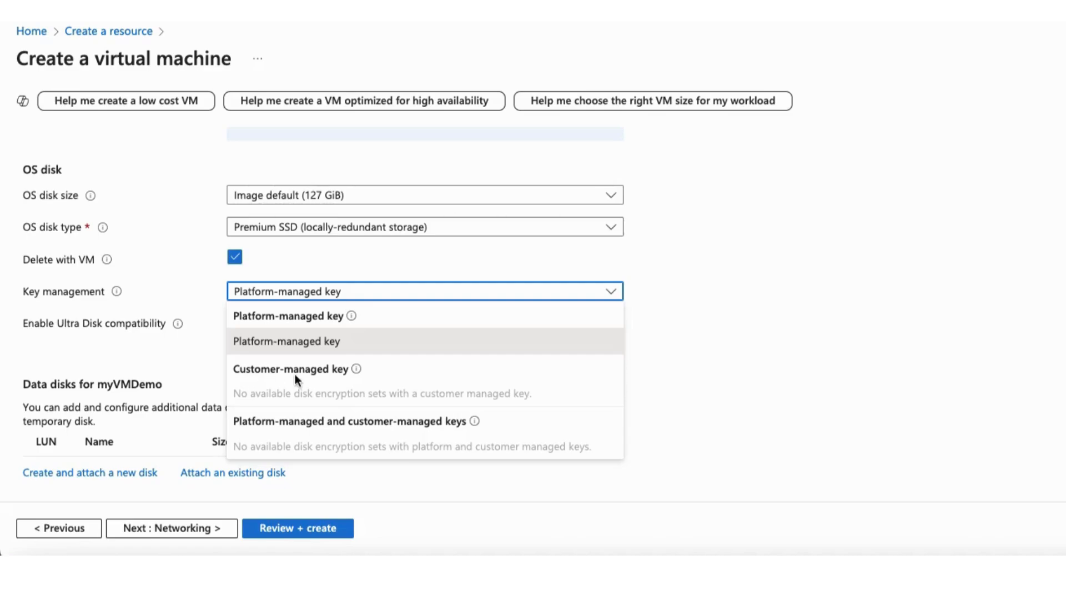
mouse_move(355, 375)
left_click(328, 344)
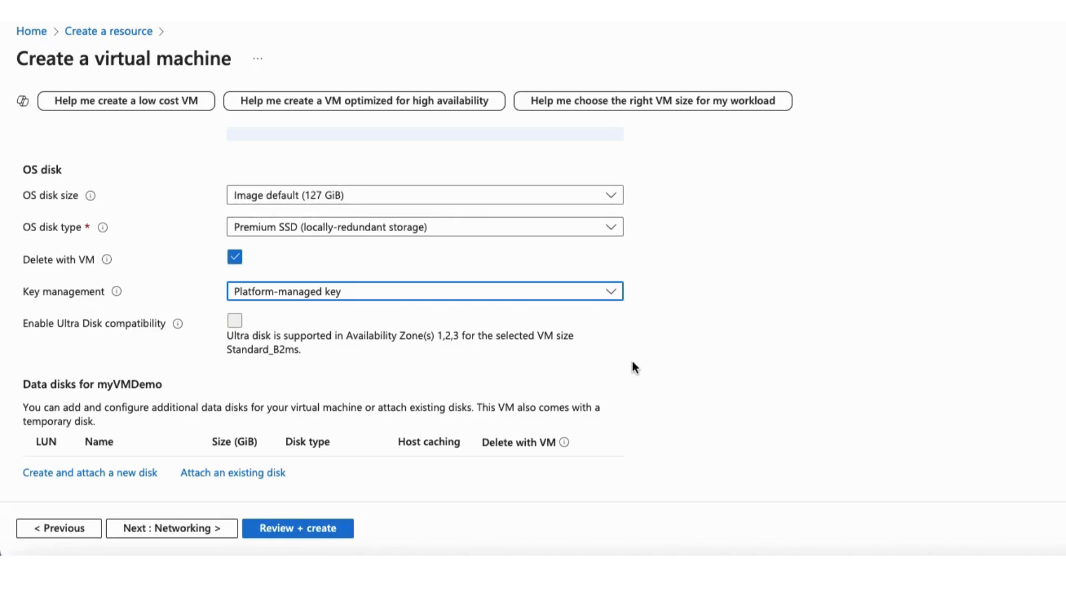
mouse_move(176, 328)
mouse_move(175, 328)
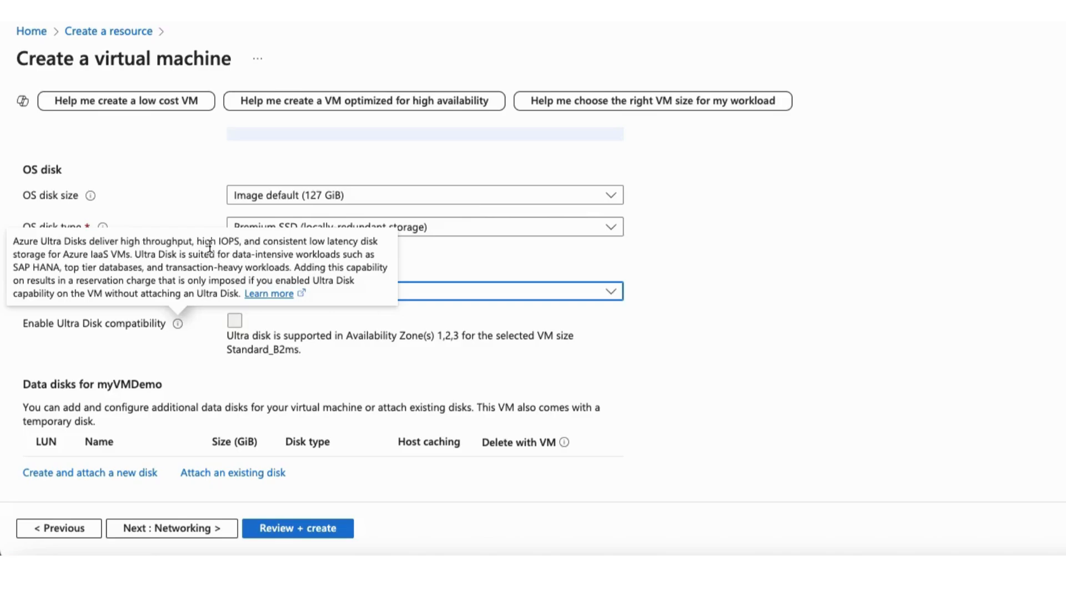
left_click(635, 388)
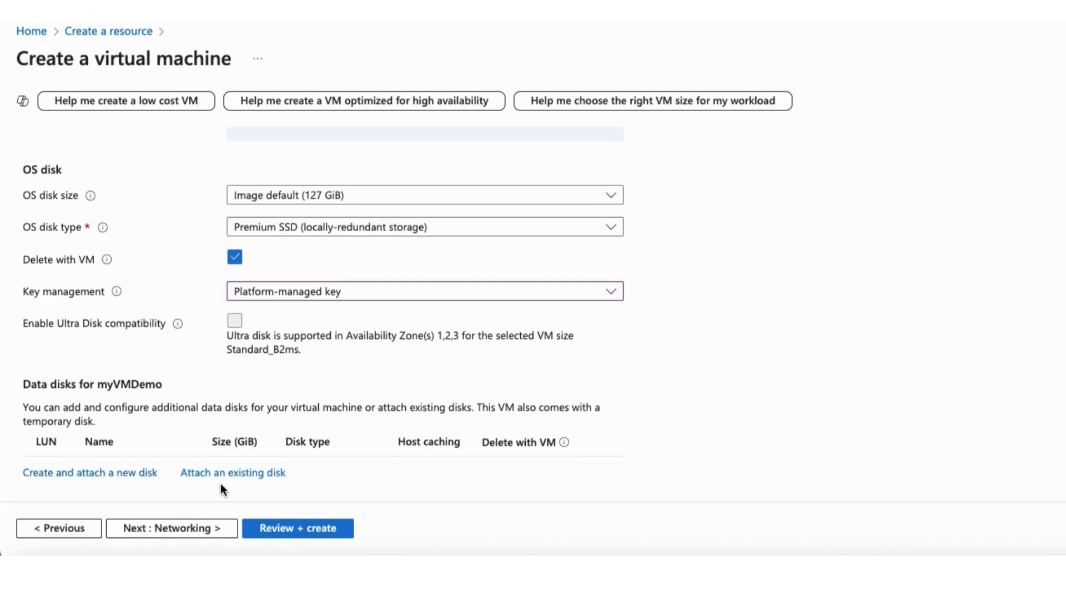
scroll(221, 483, "down", 1)
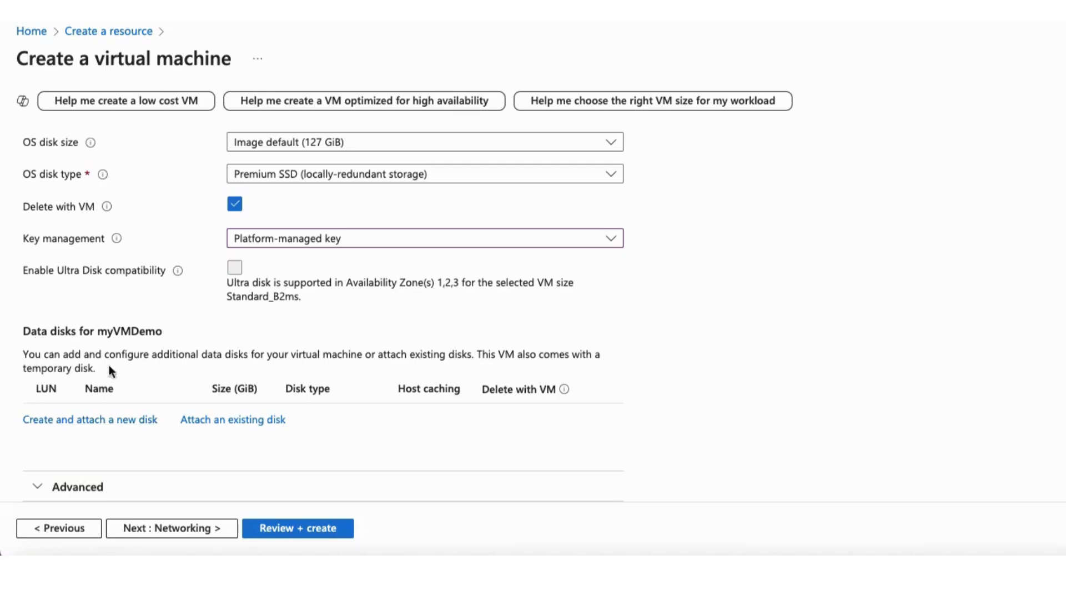
scroll(175, 419, "up", 4)
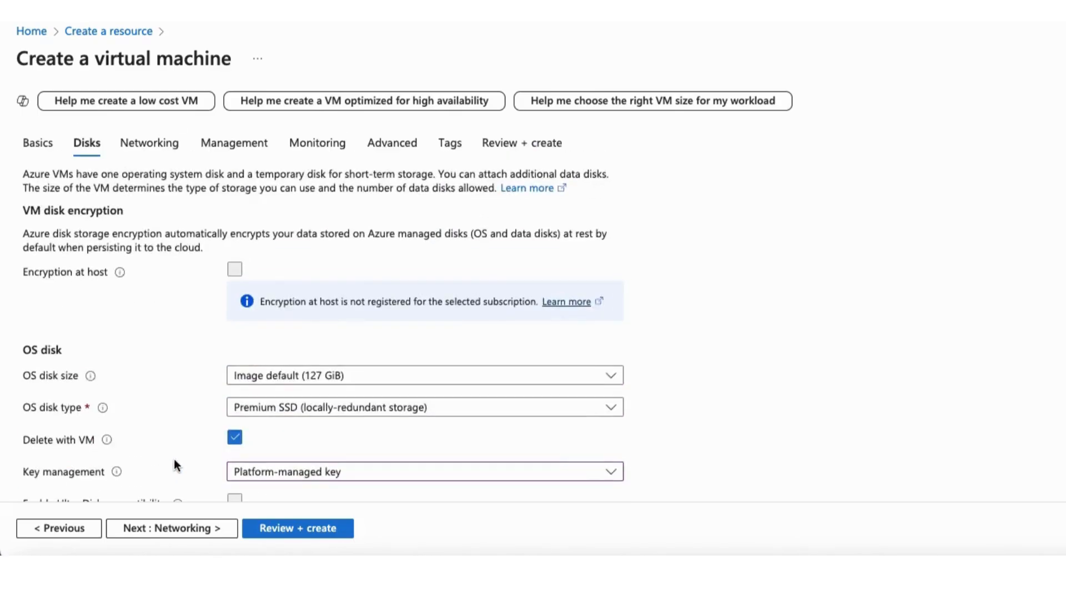
Step: Continue to the networking settings and examine the selectable subnets and the virtual network creation form, discarding the form
left_click(141, 533)
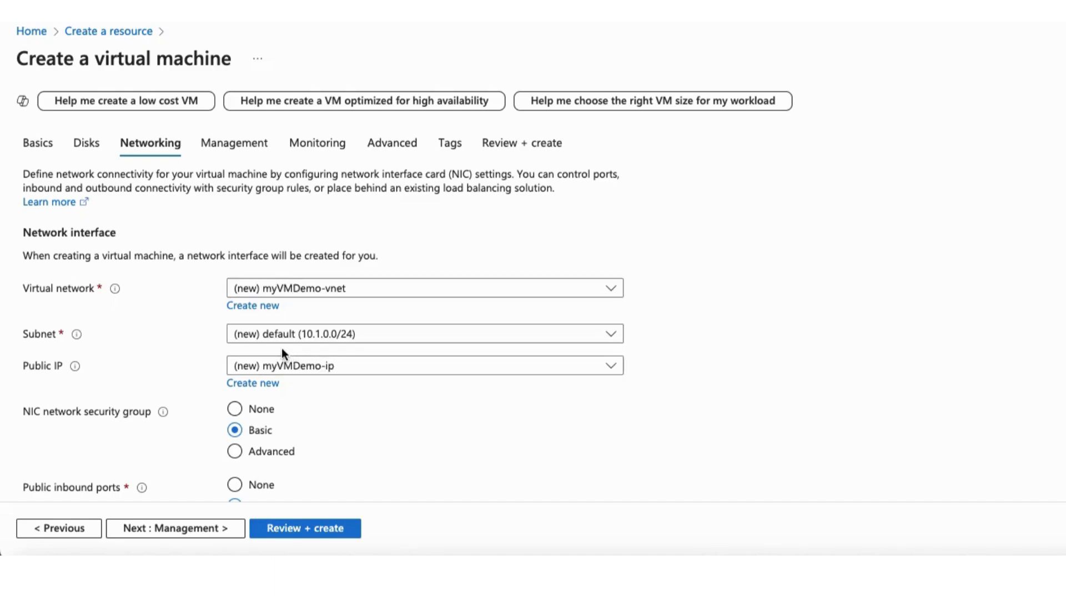
left_click(407, 333)
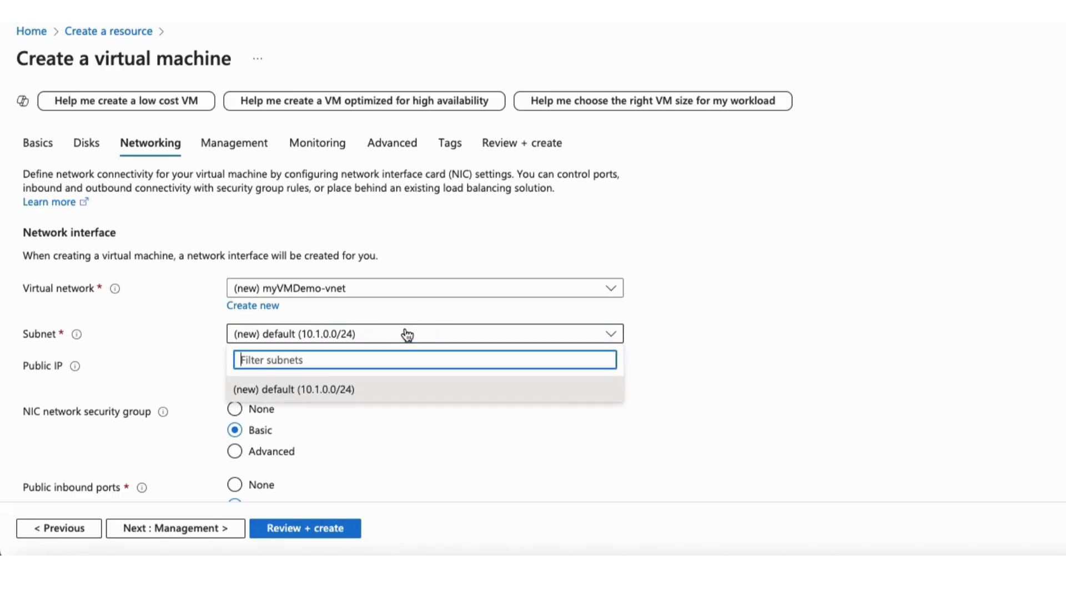
left_click(804, 322)
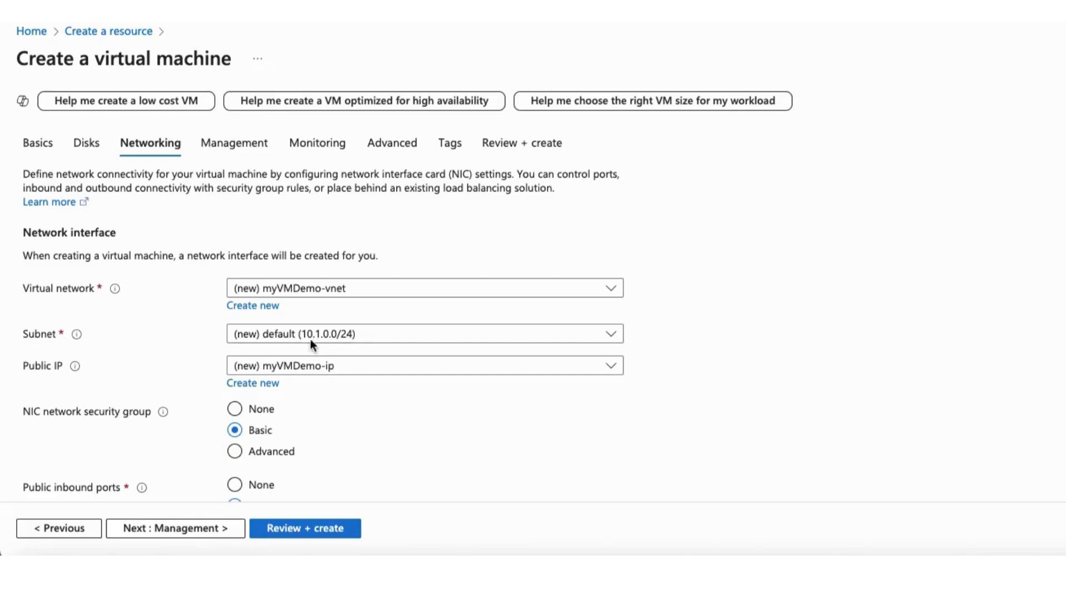
left_click(253, 306)
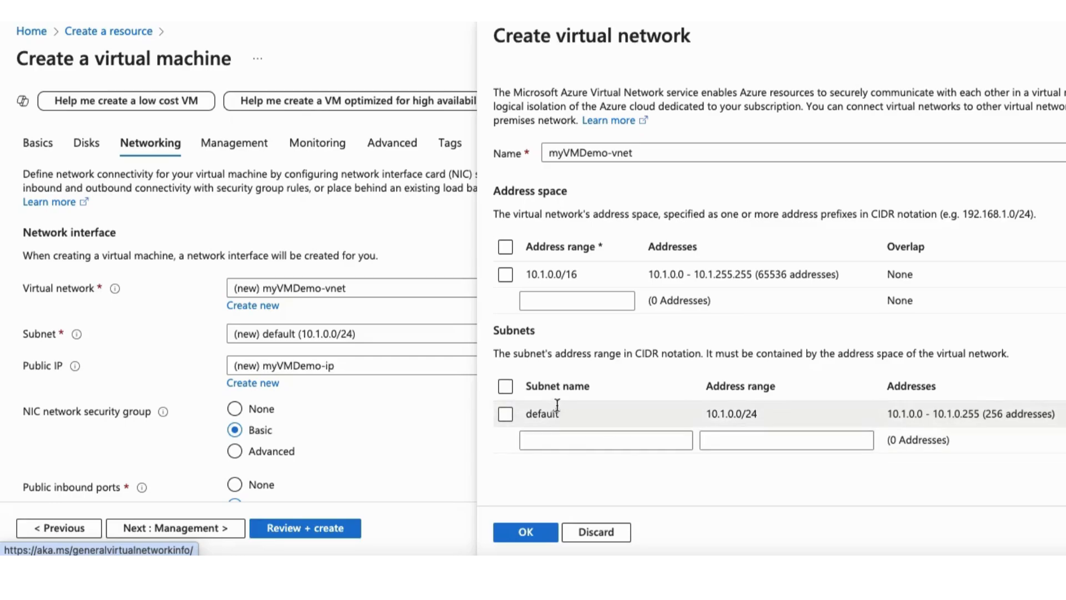
left_click(613, 532)
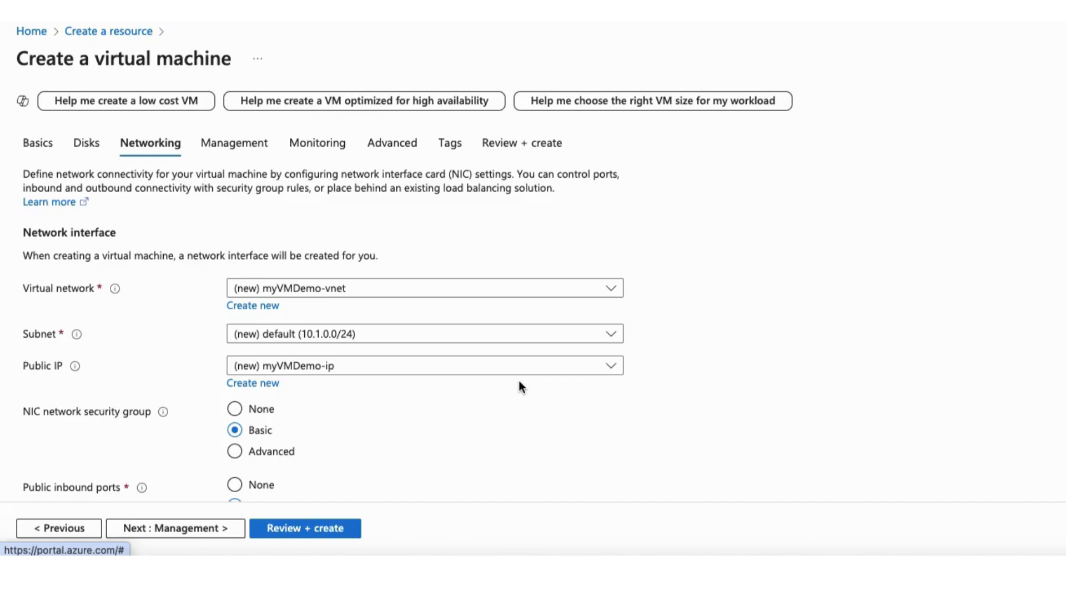
Step: Opt to delete the public IP and NIC when the VM is deleted, and look over the accelerated networking and load balancing options
scroll(553, 423, "down", 3)
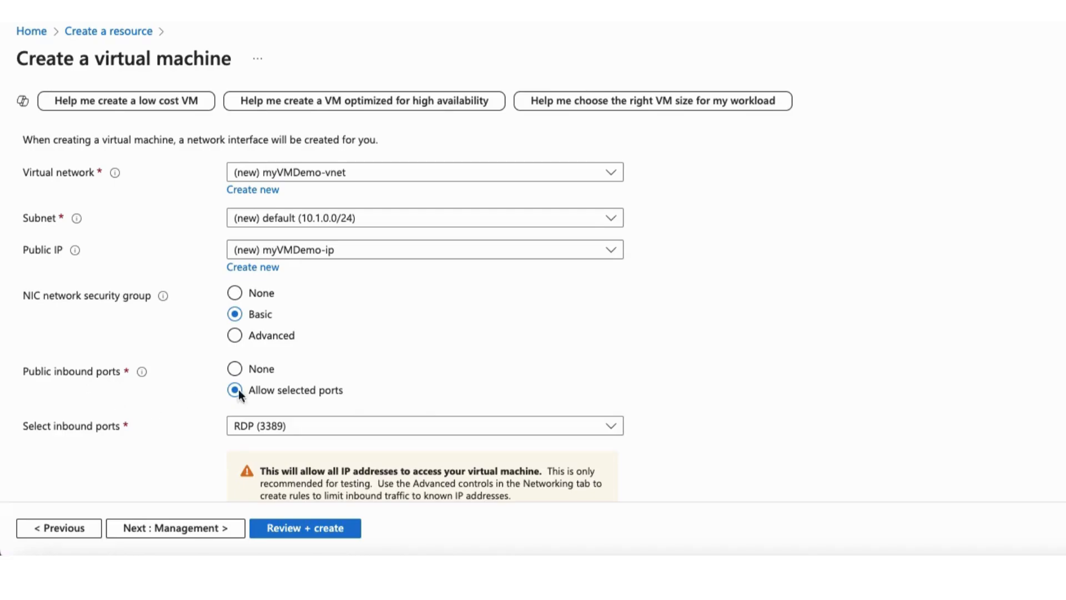
scroll(762, 445, "down", 4)
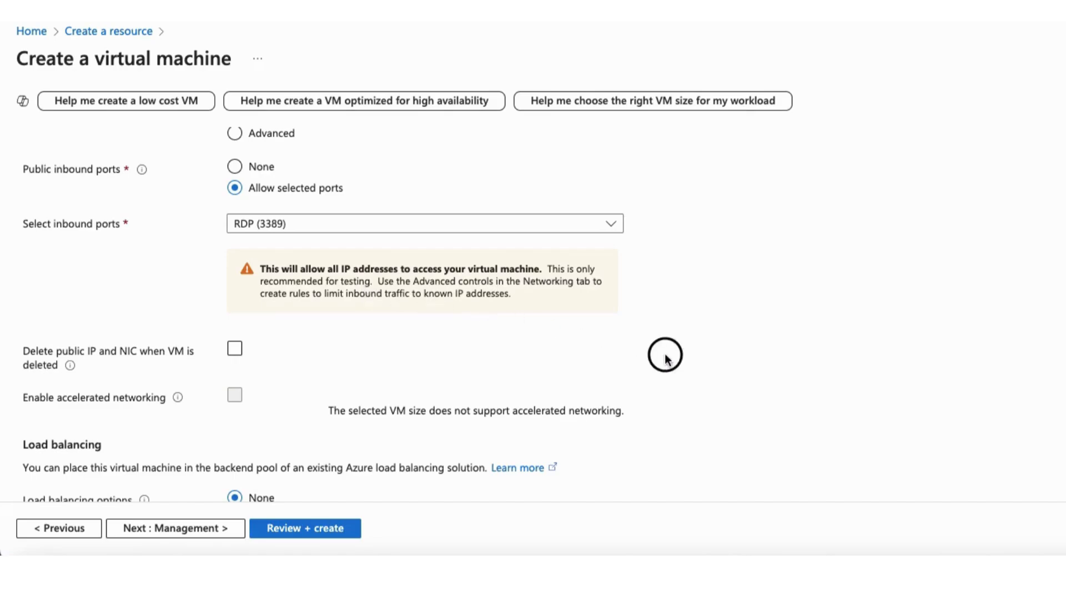
scroll(666, 358, "down", 2)
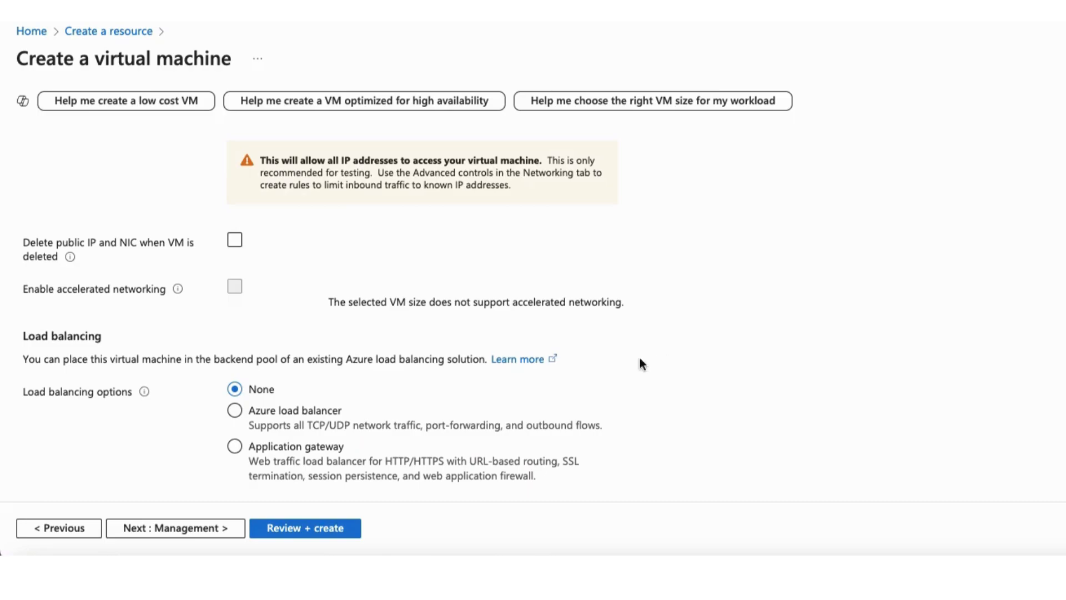
left_click(235, 242)
mouse_move(178, 292)
scroll(701, 318, "up", 8)
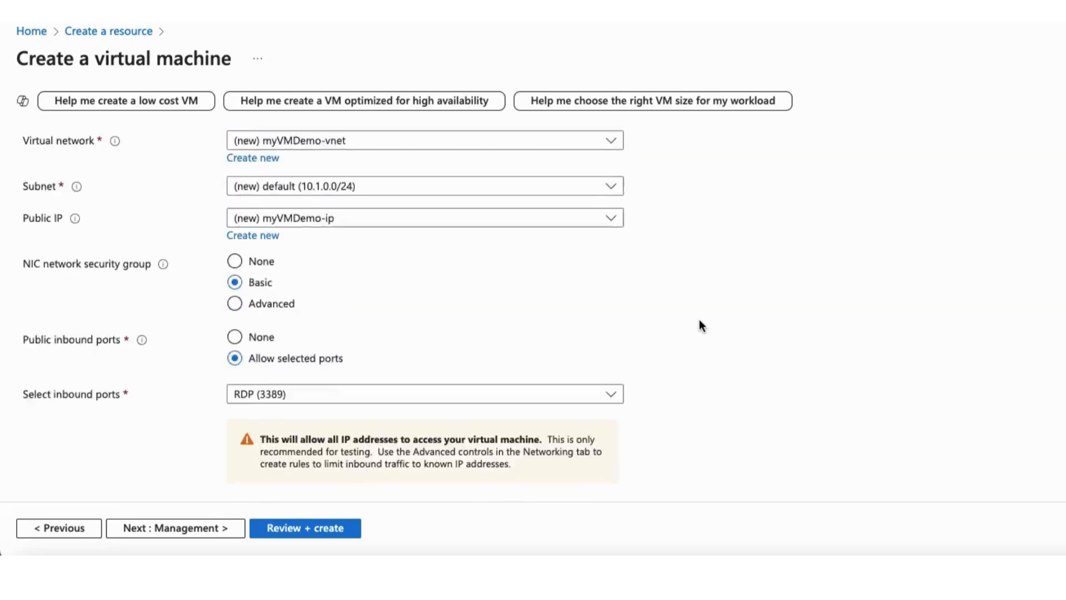
Step: Continue to the virtual machine's management settings and review the Defender for Cloud, identity and Microsoft Entra ID login options
left_click(205, 528)
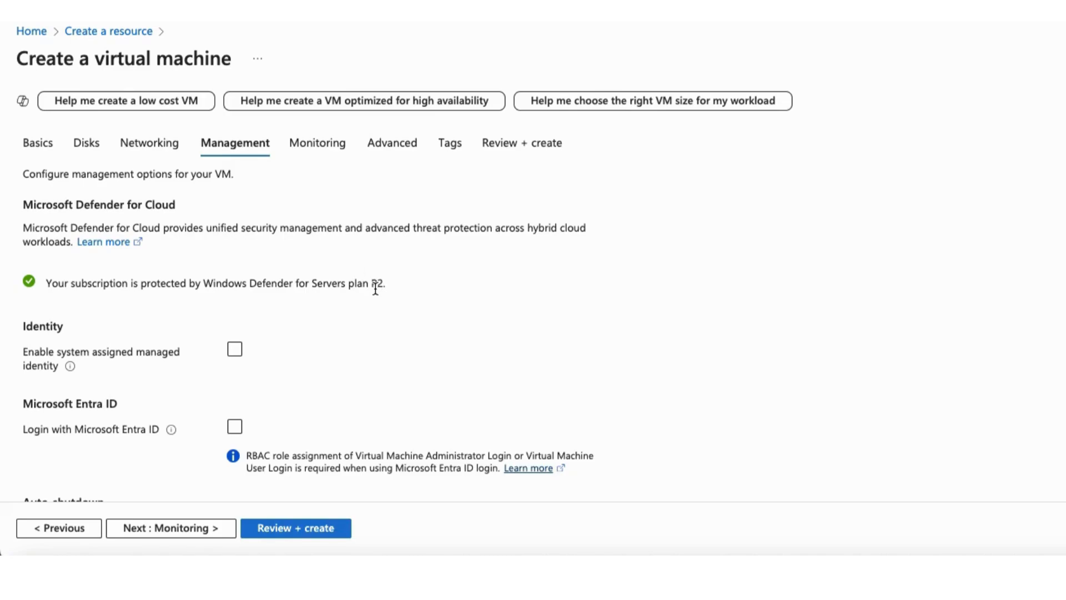
scroll(152, 317, "down", 2)
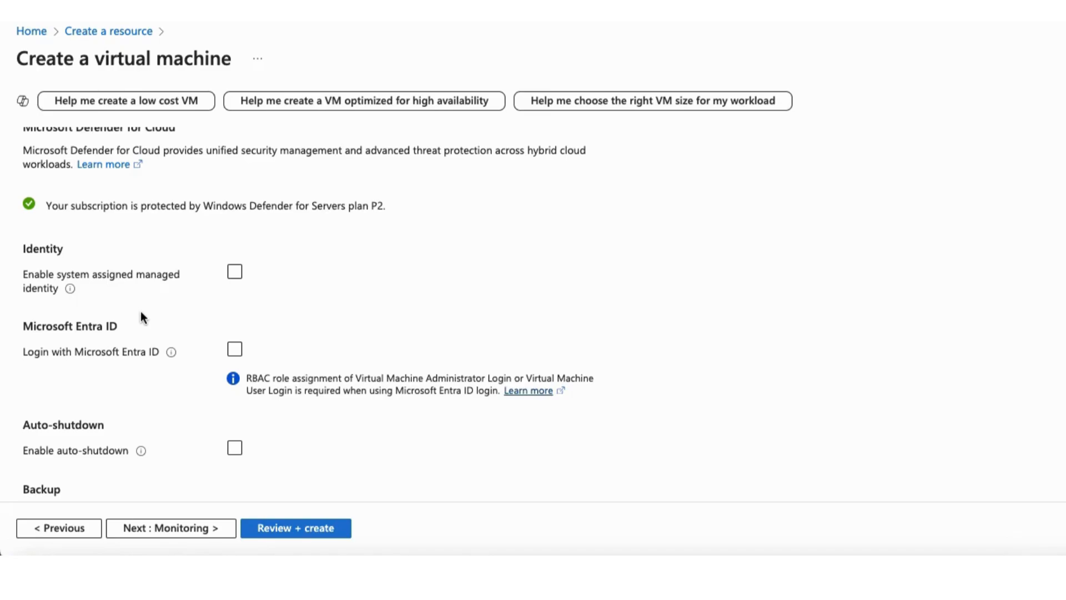
scroll(141, 311, "down", 2)
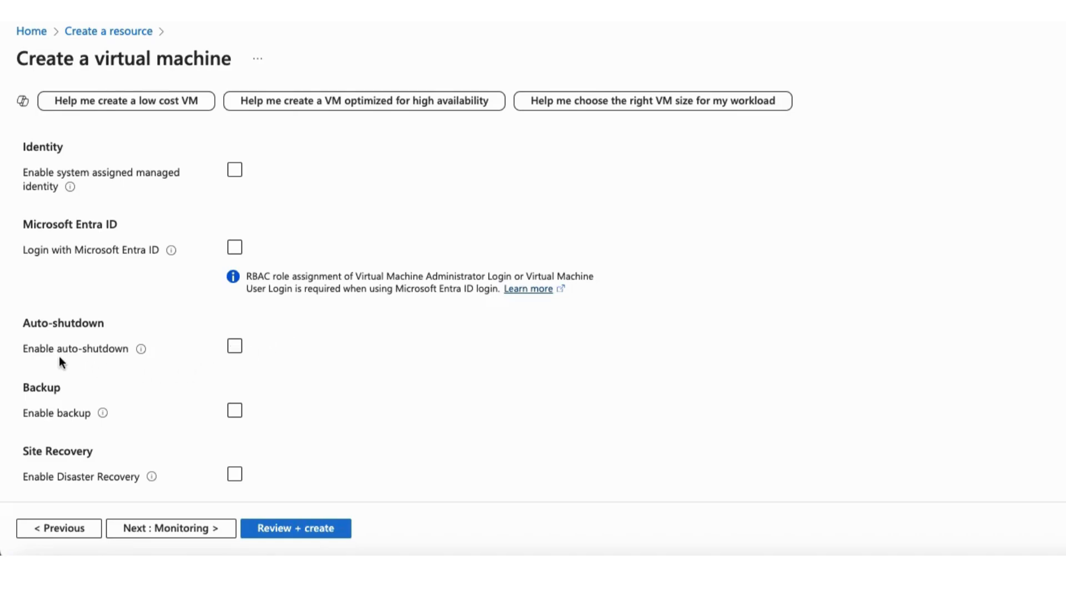
Step: Switch auto-shutdown on to examine its shutdown time, time zone and notification options, and switch it off again
left_click(235, 347)
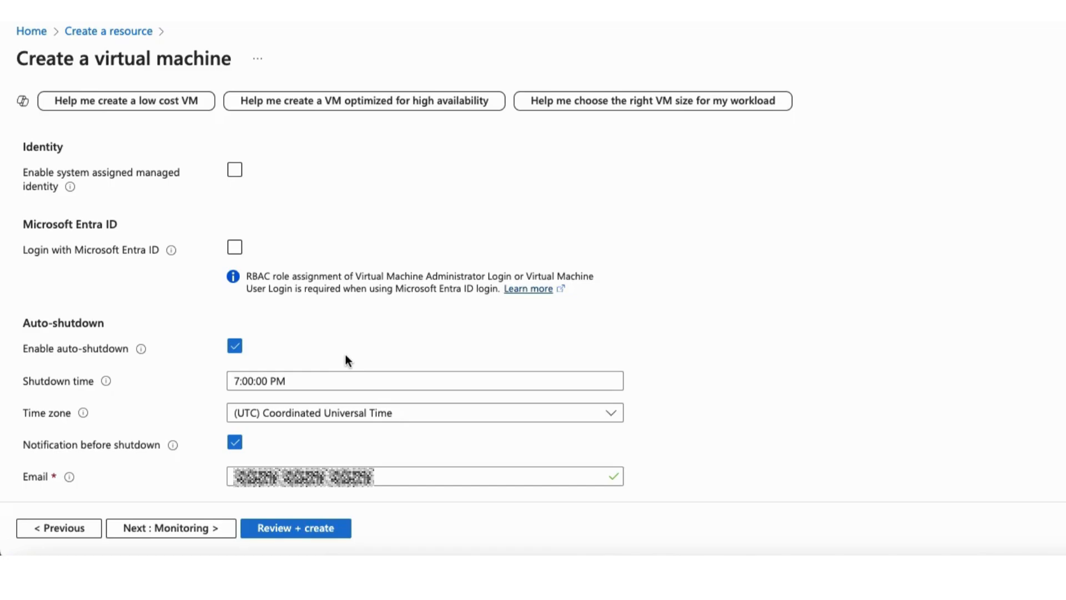
scroll(714, 423, "down", 2)
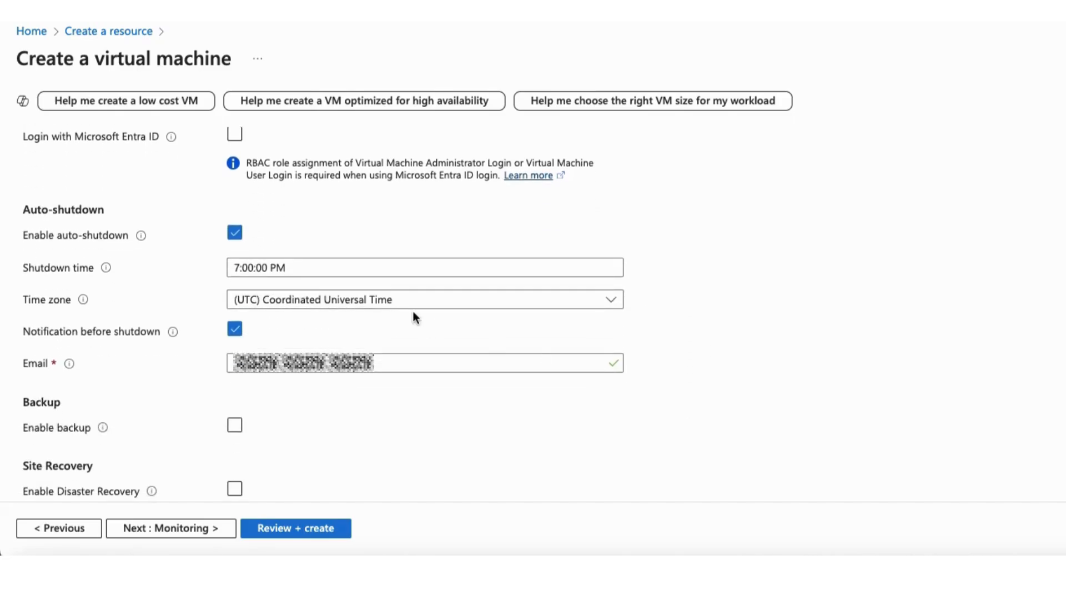
left_click(264, 268)
left_click(234, 232)
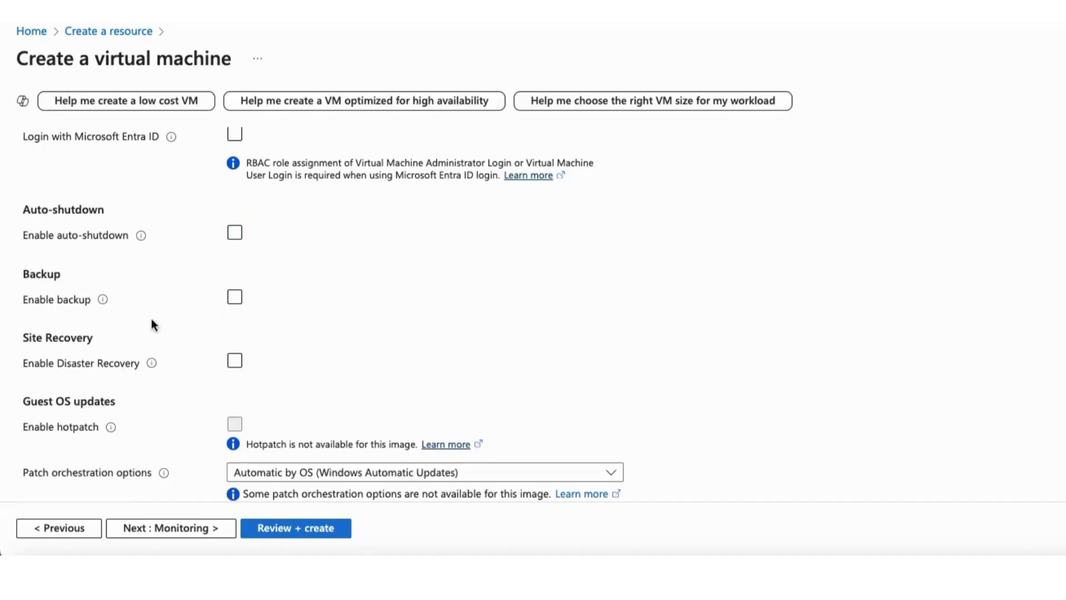
Step: Enable backup for the virtual machine and choose the Standard policy subtype
left_click(234, 296)
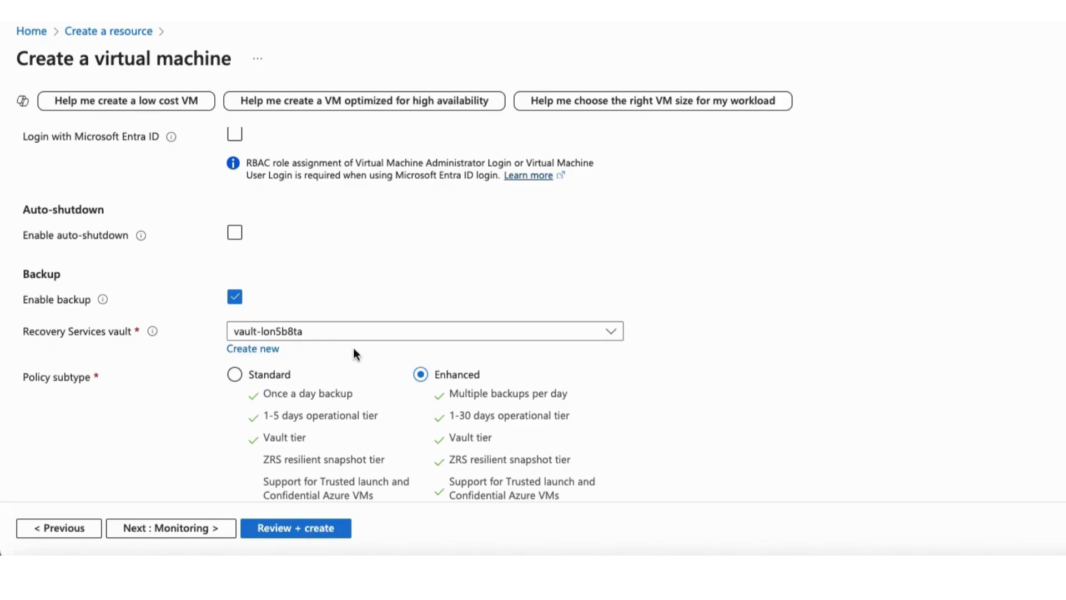
scroll(843, 406, "down", 2)
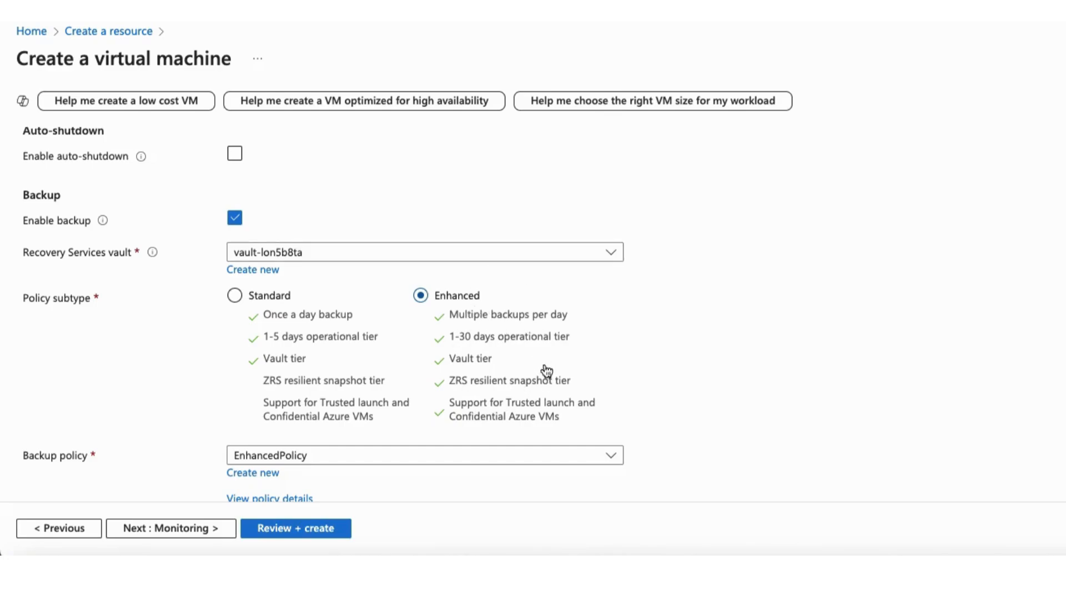
left_click(236, 299)
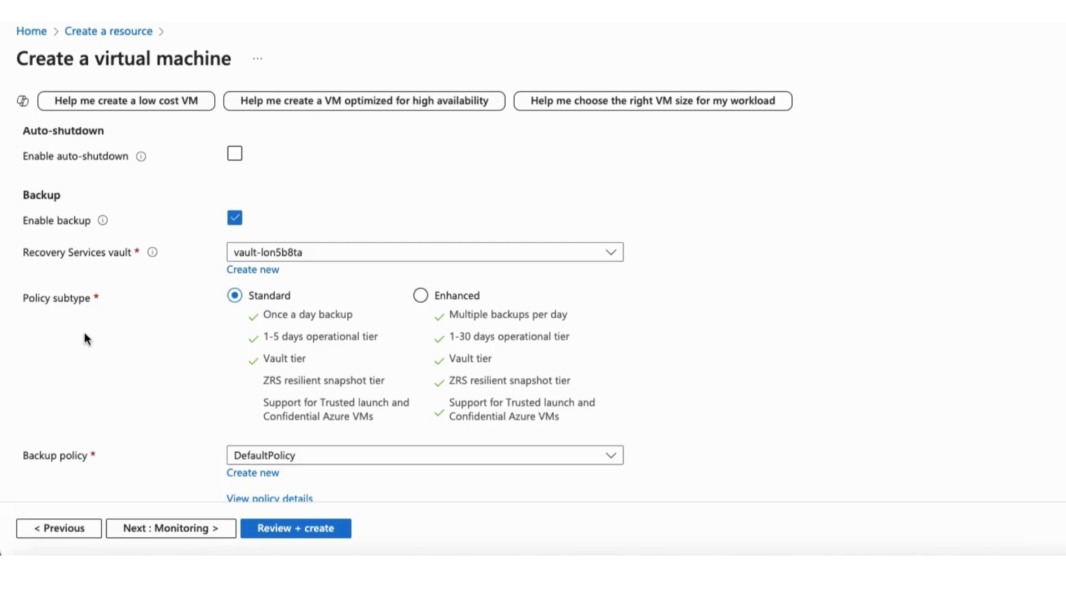
scroll(85, 333, "down", 2)
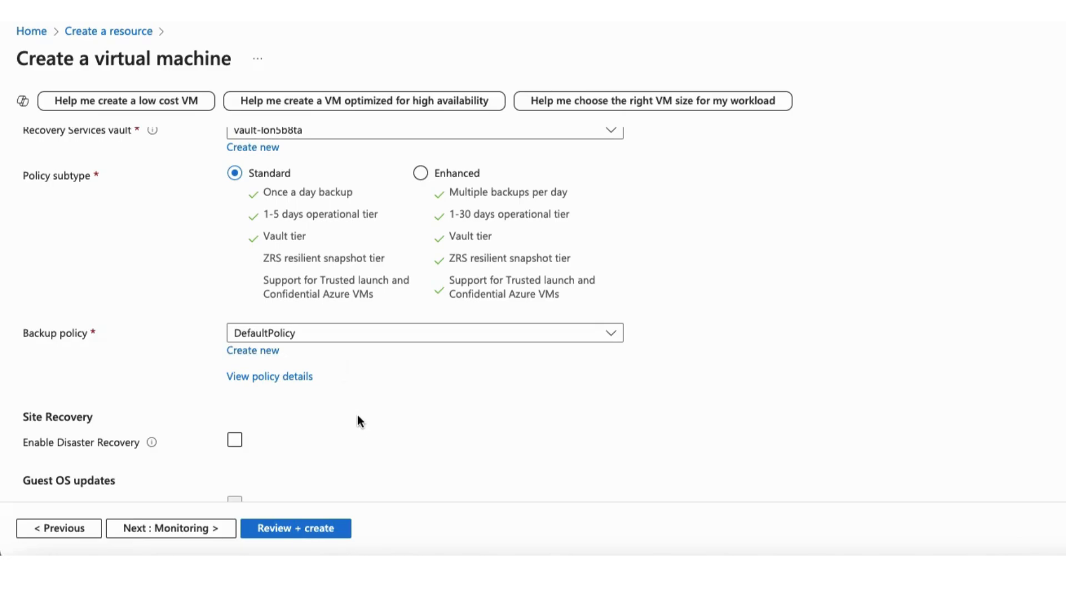
Step: Switch disaster recovery on to examine its secondary region, Recovery Services vault and policy settings, and switch it off again
scroll(357, 416, "down", 2)
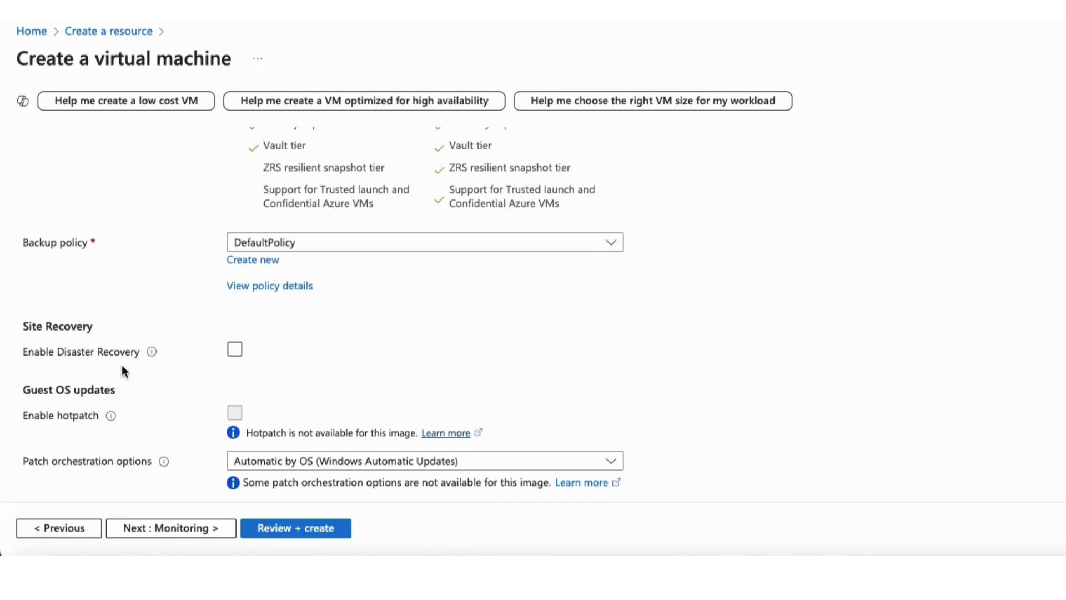
mouse_move(153, 353)
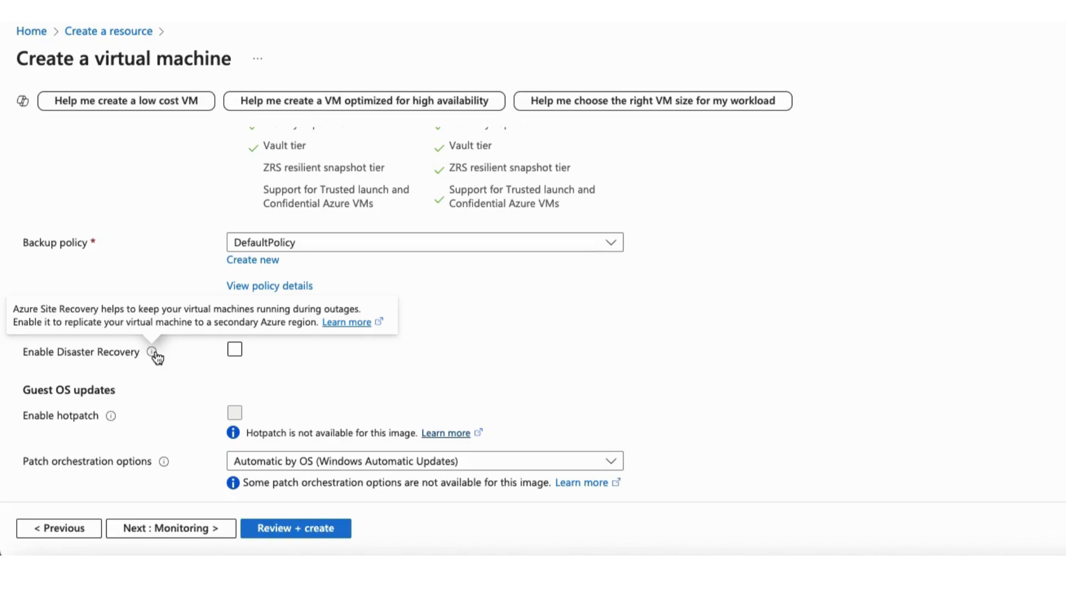
left_click(235, 350)
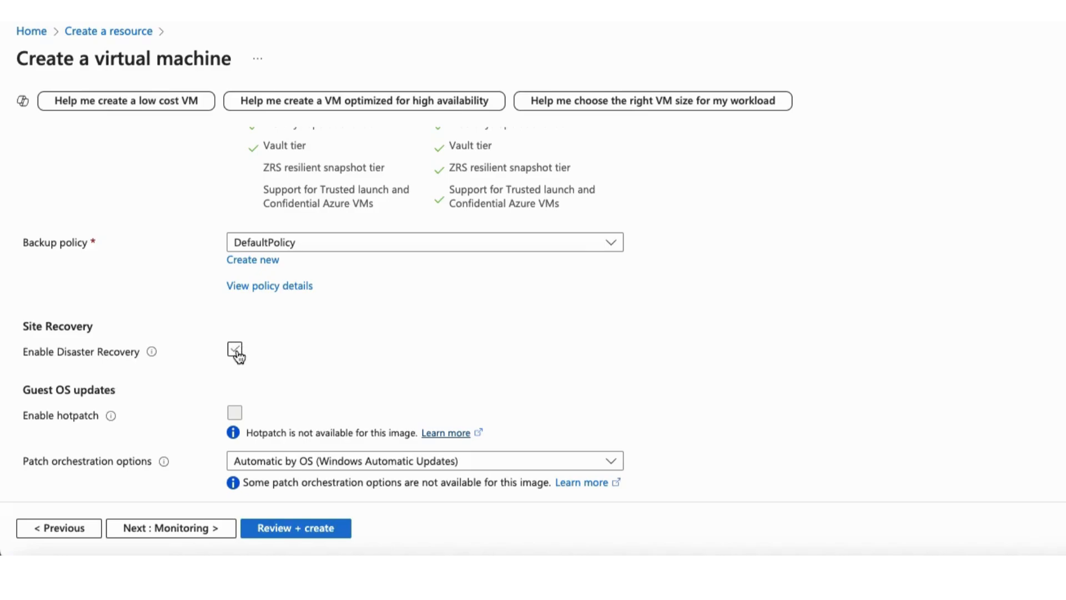
left_click(236, 351)
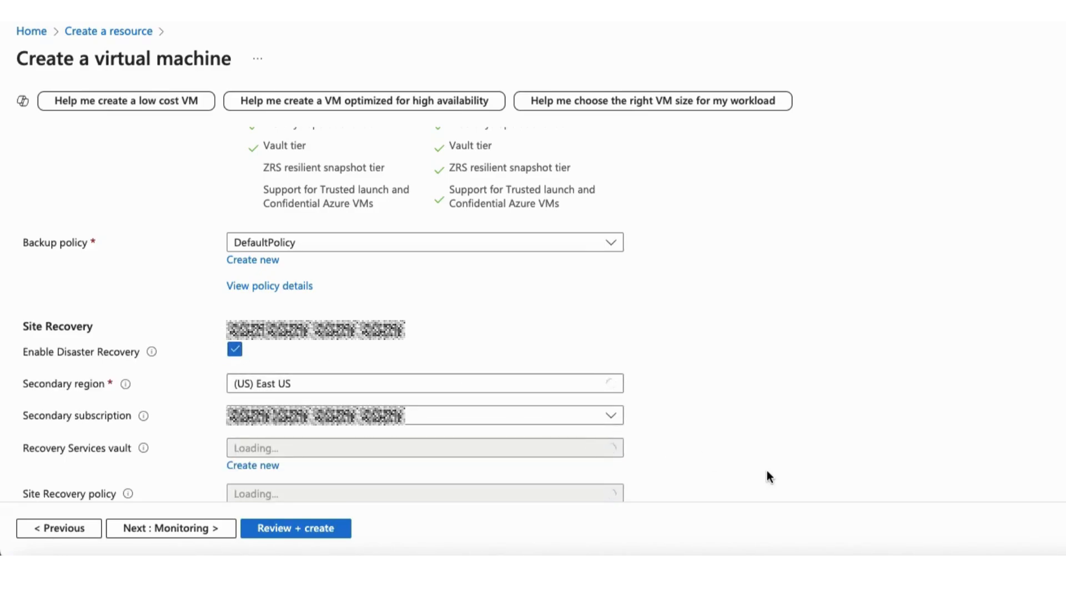
scroll(769, 477, "down", 2)
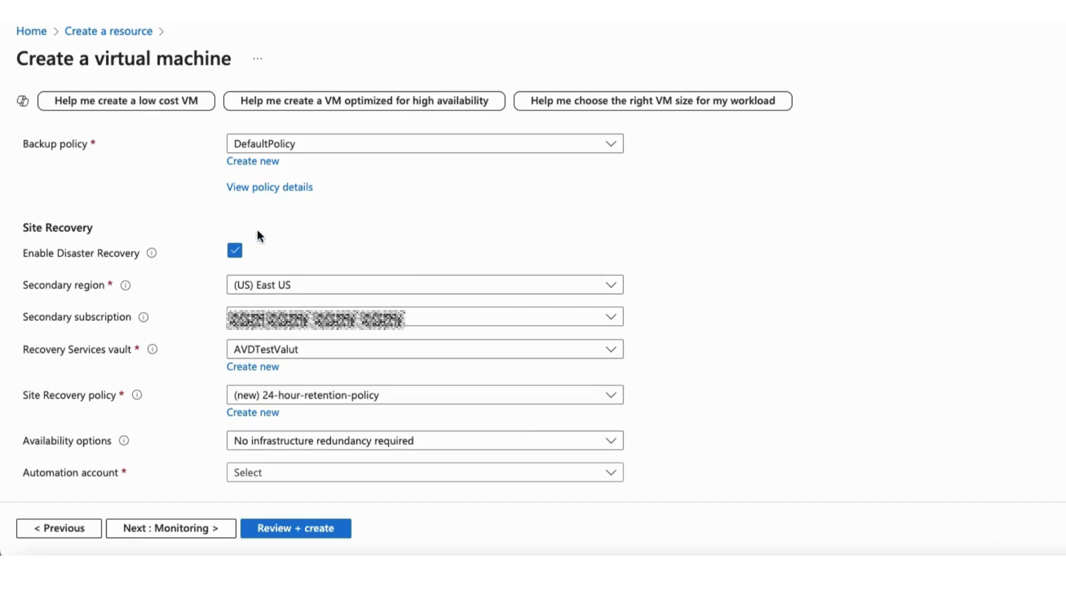
left_click(235, 250)
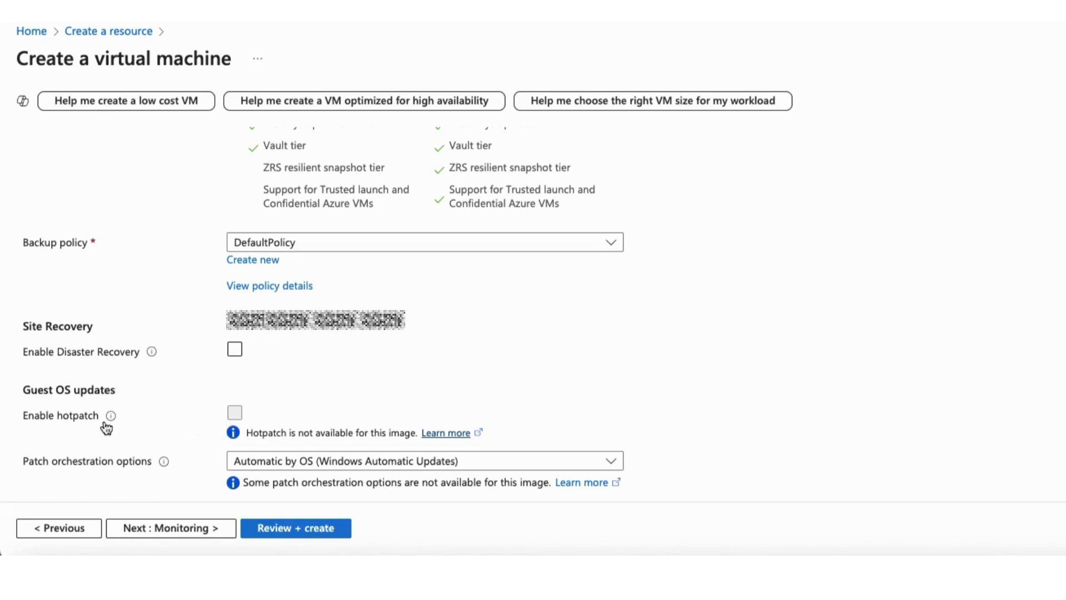
Step: Look over the hotpatch and patch orchestration options, and continue to the virtual machine's monitoring settings
mouse_move(109, 421)
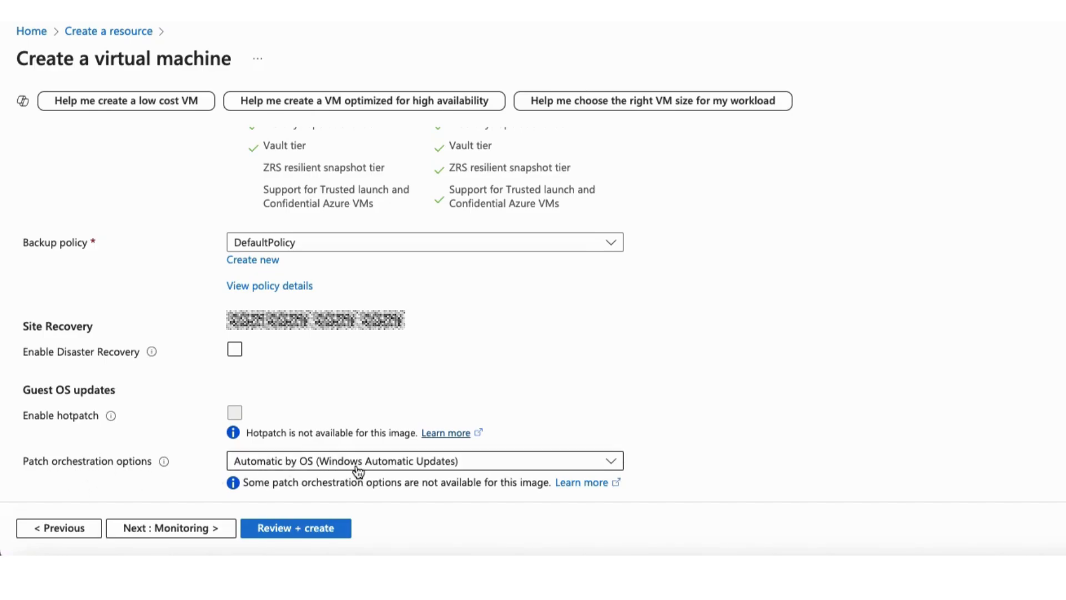
left_click(286, 468)
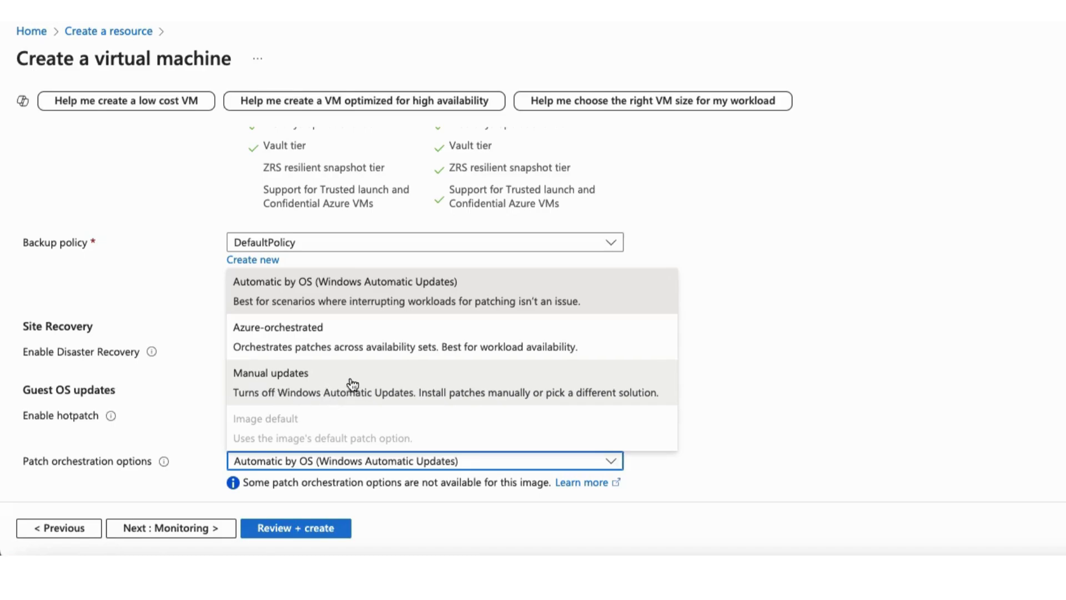
left_click(192, 478)
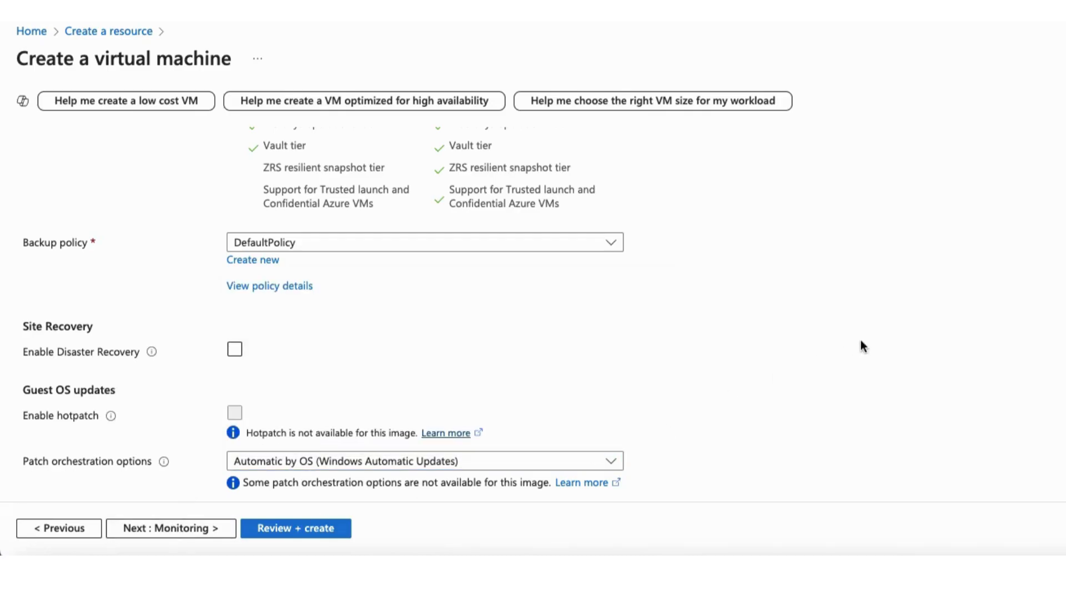
left_click(146, 529)
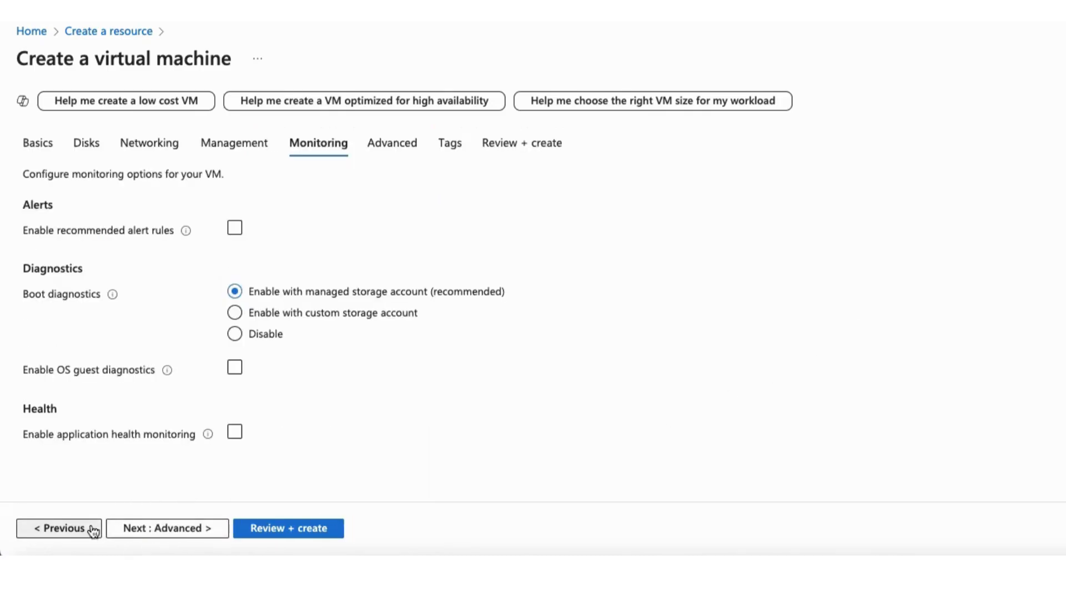
Step: Switch the recommended alert rules on to examine their thresholds and notification options, cancel their setup, and switch them off again
left_click(334, 232)
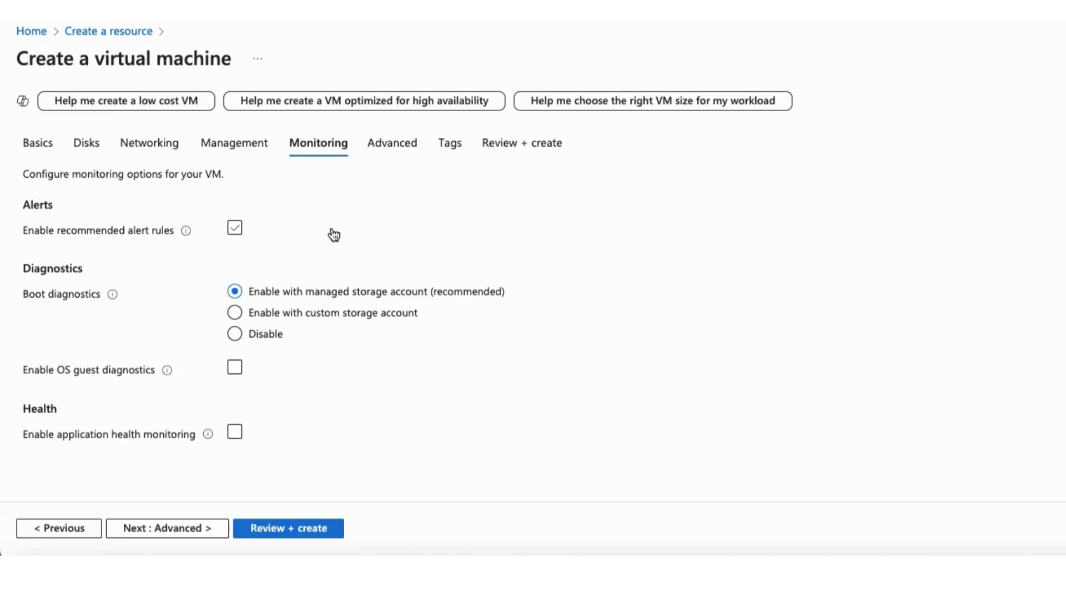
left_click(332, 229)
left_click(241, 230)
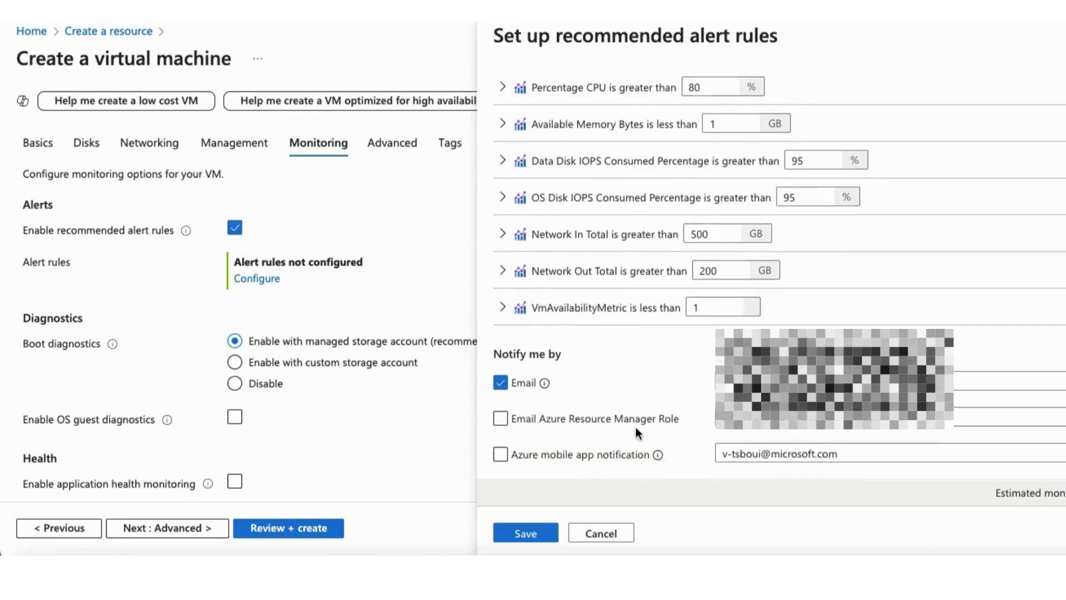
scroll(635, 427, "down", 1)
scroll(635, 427, "up", 1)
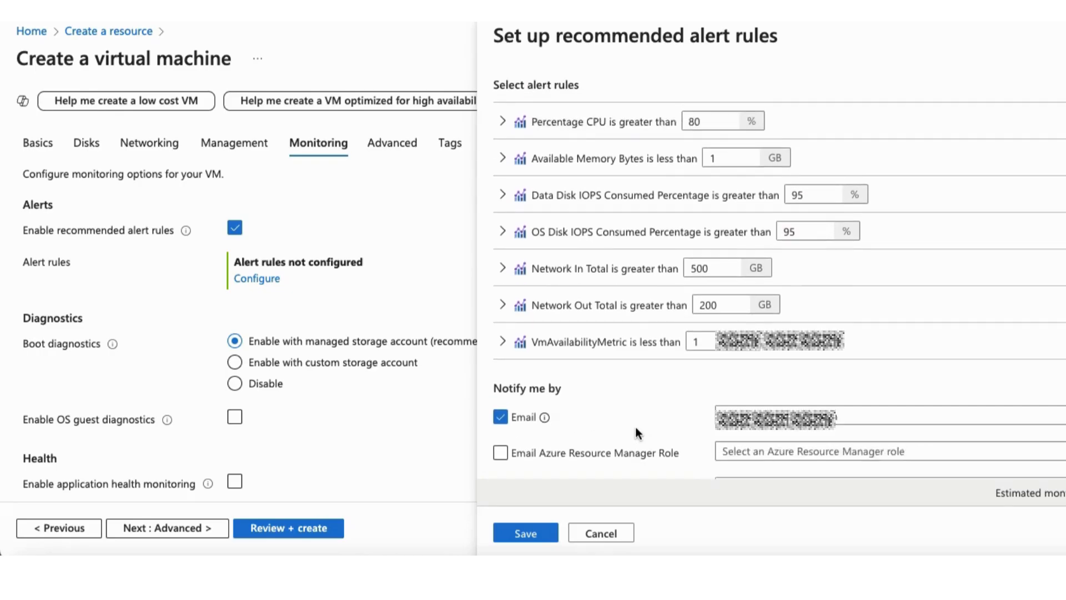
scroll(635, 422, "down", 1)
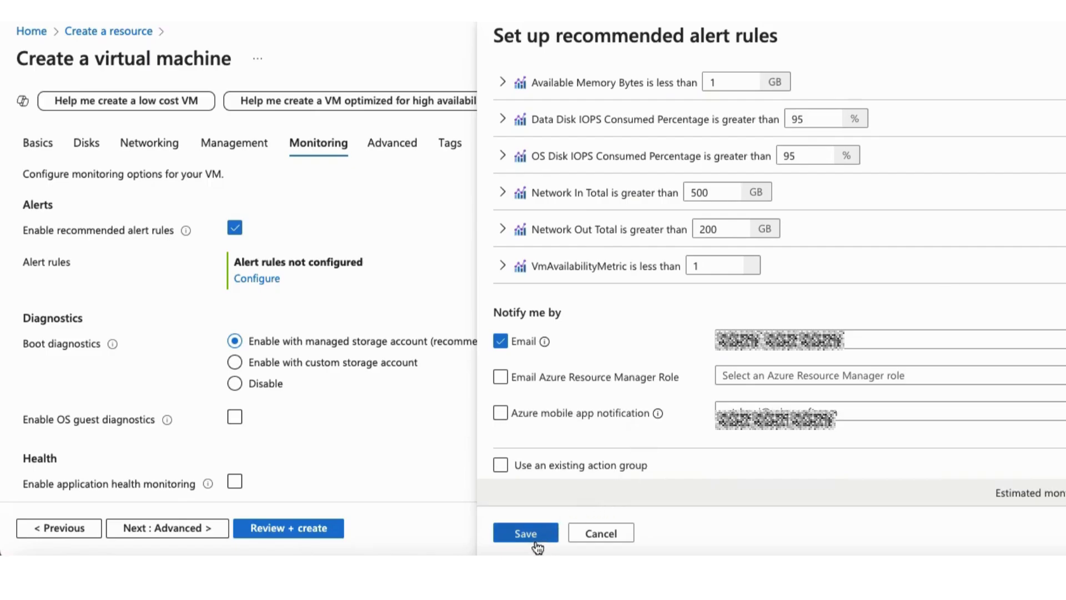
left_click(600, 532)
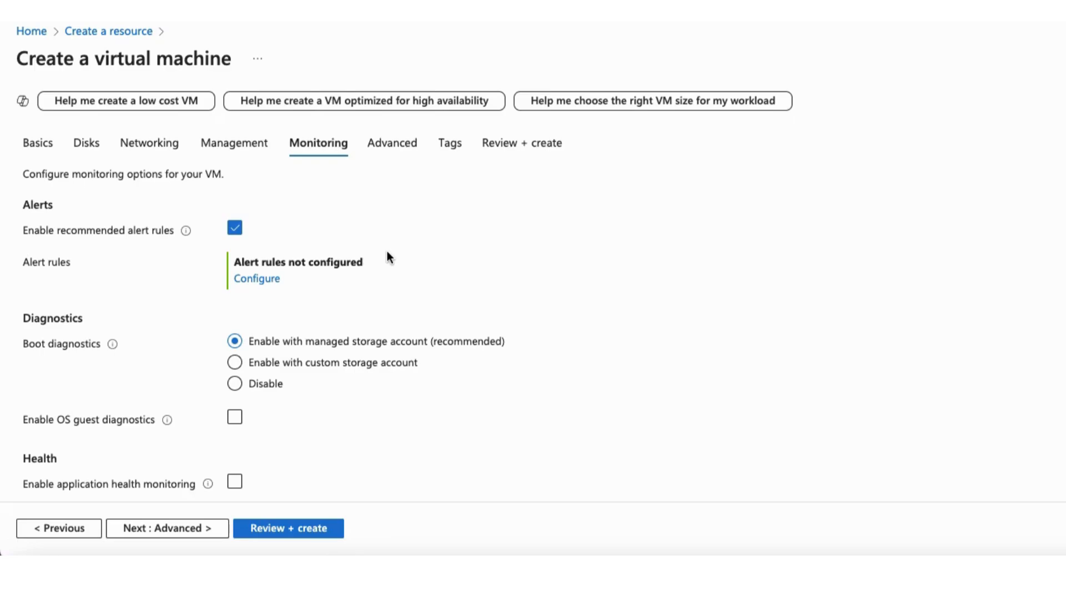
left_click(241, 230)
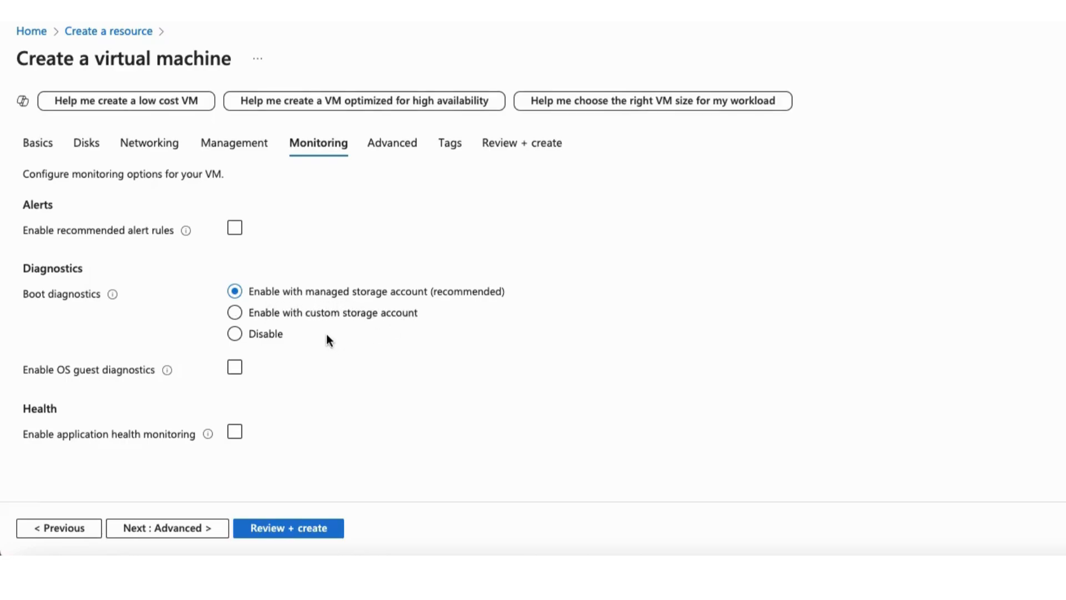
Step: Set boot diagnostics to use a managed storage account and enable OS guest diagnostics
left_click(276, 368)
left_click(236, 335)
left_click(235, 289)
mouse_move(166, 380)
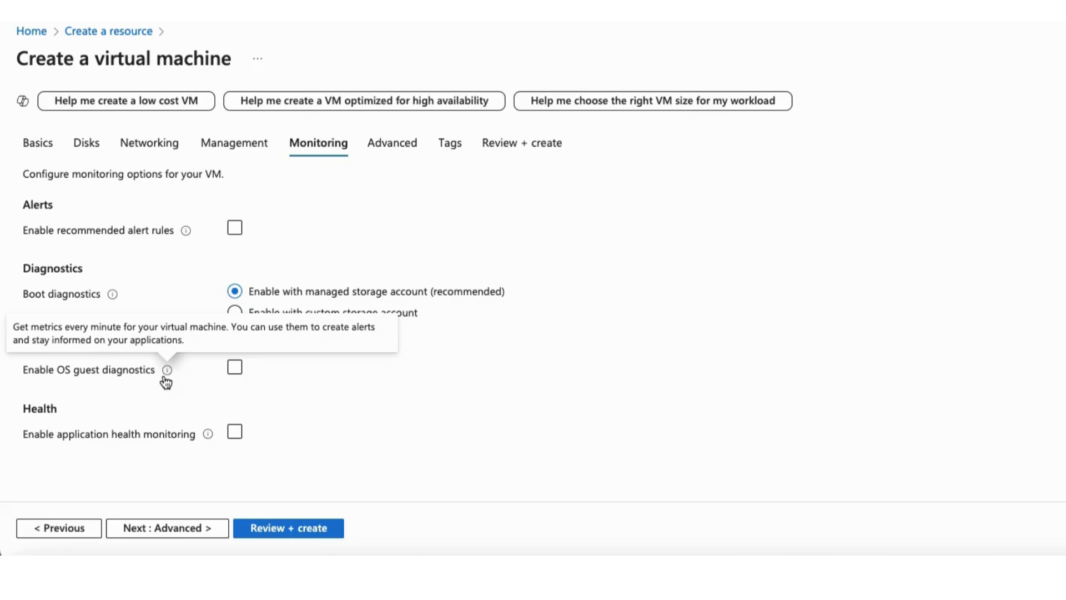
left_click(238, 368)
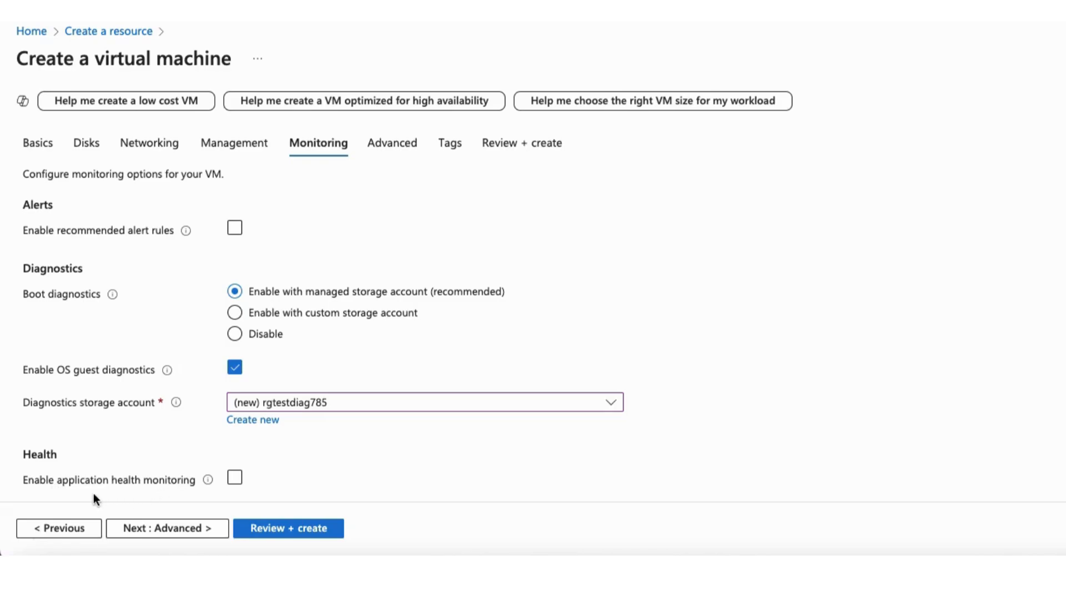
Step: Switch application health monitoring on to examine its health monitor configuration, and switch it off again
left_click(209, 481)
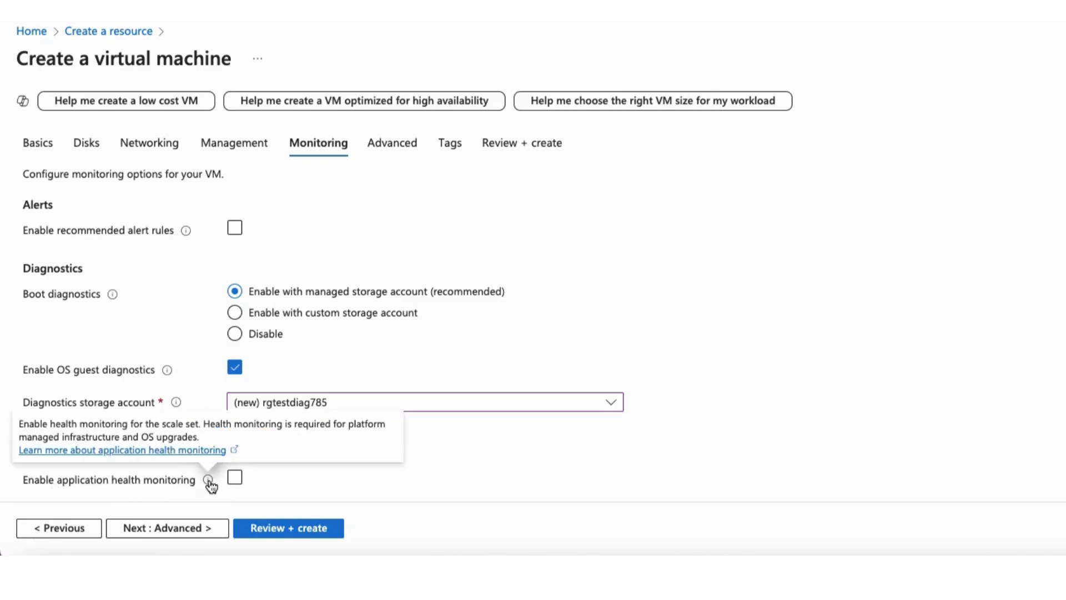
left_click(235, 479)
left_click(290, 481)
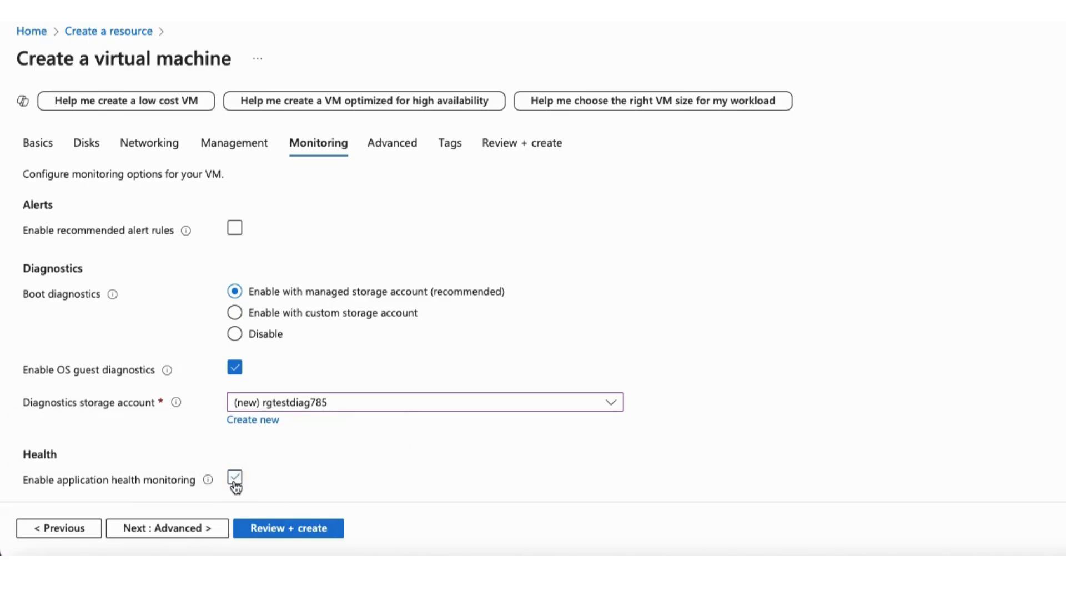
mouse_move(206, 481)
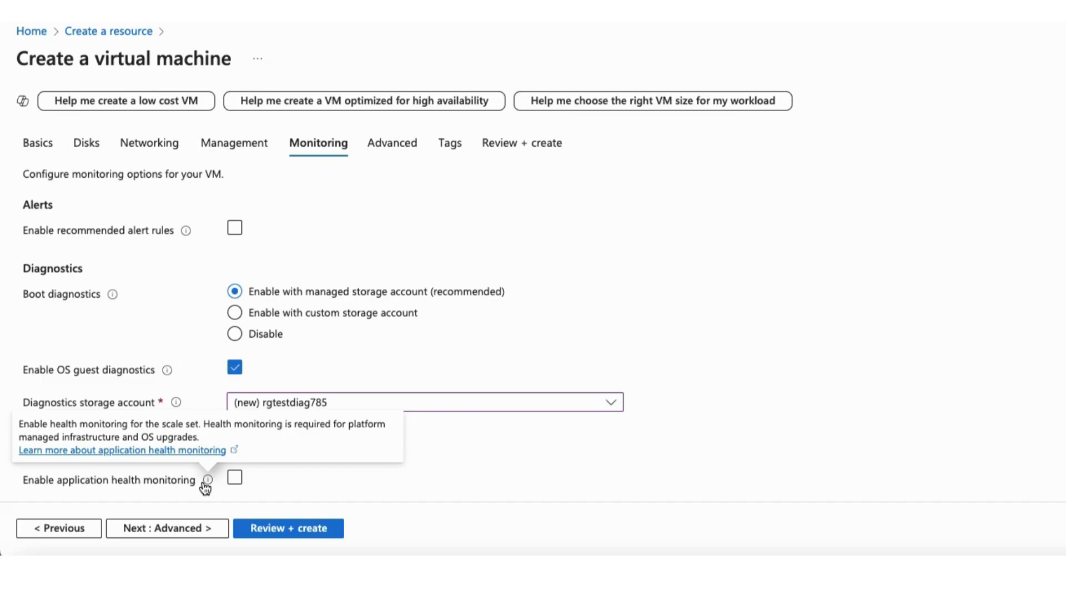
left_click(235, 477)
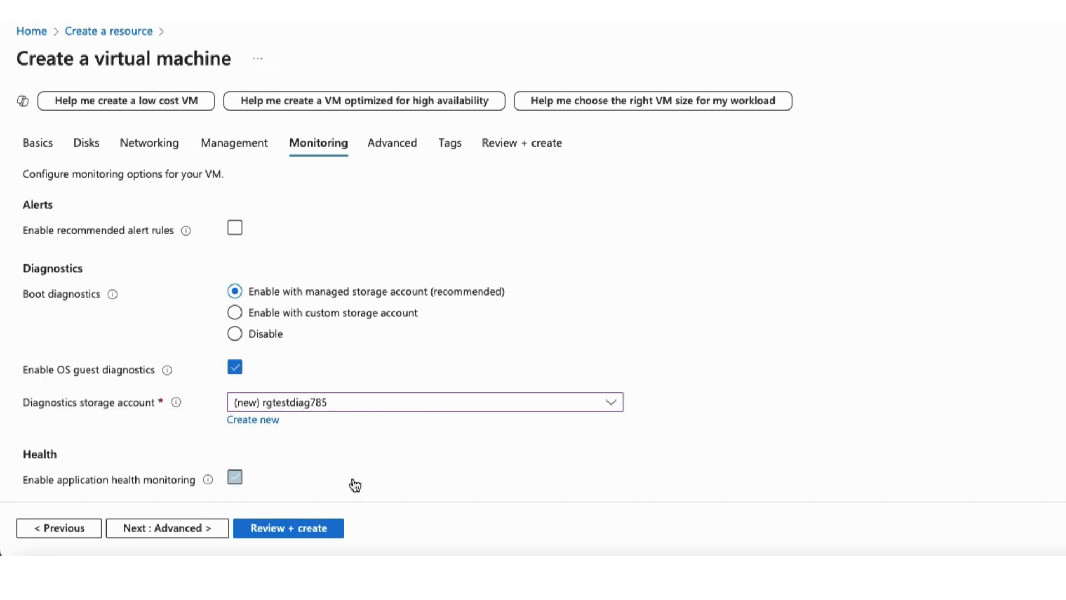
scroll(349, 483, "down", 2)
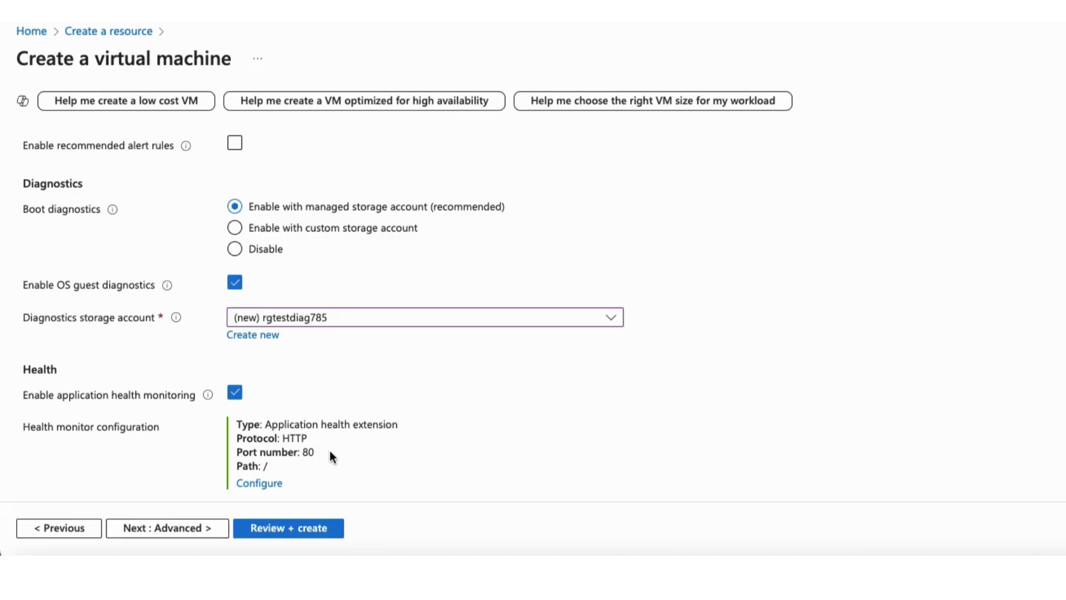
left_click(236, 394)
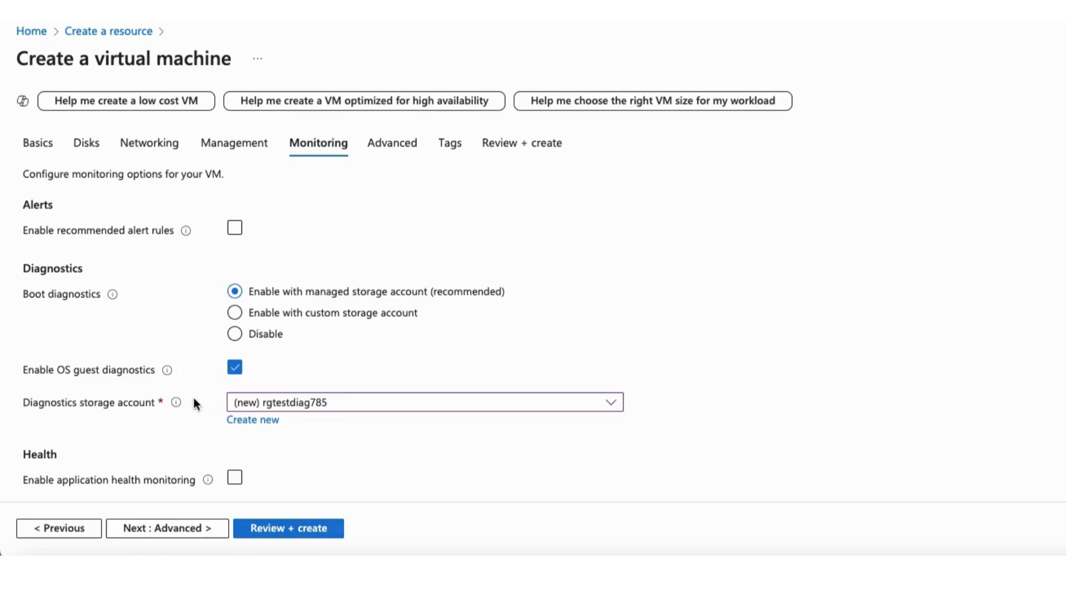
Step: Switch OS guest diagnostics off and back on, and continue to the virtual machine's advanced settings
left_click(234, 369)
left_click(233, 369)
left_click(165, 531)
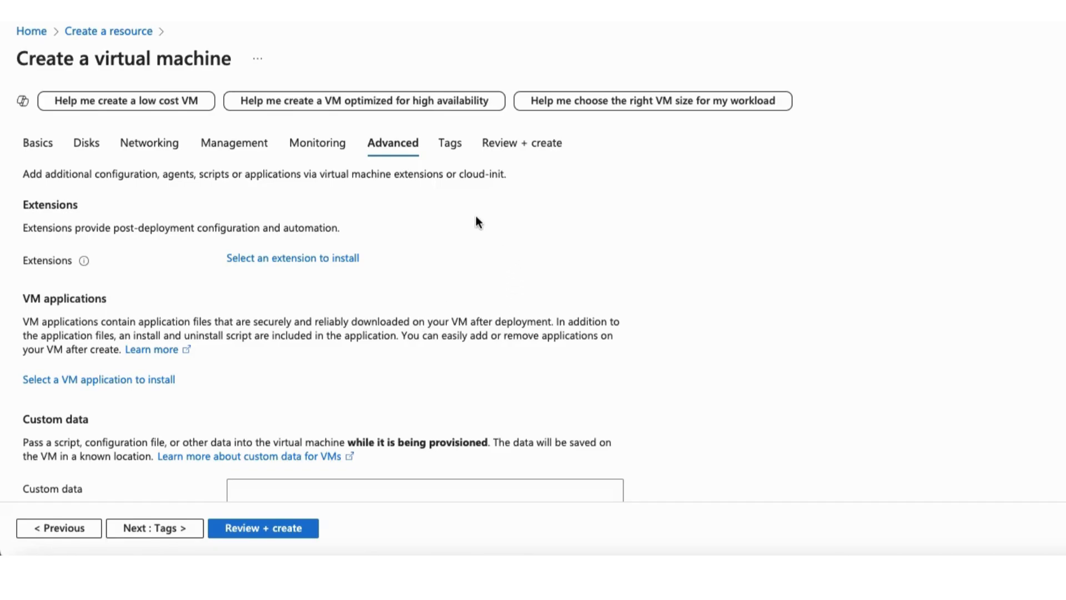
Step: Examine the advanced settings for extensions, VM applications, custom and user data, NVMe, dedicated hosts, capacity reservations and proximity placement groups
scroll(475, 217, "down", 1)
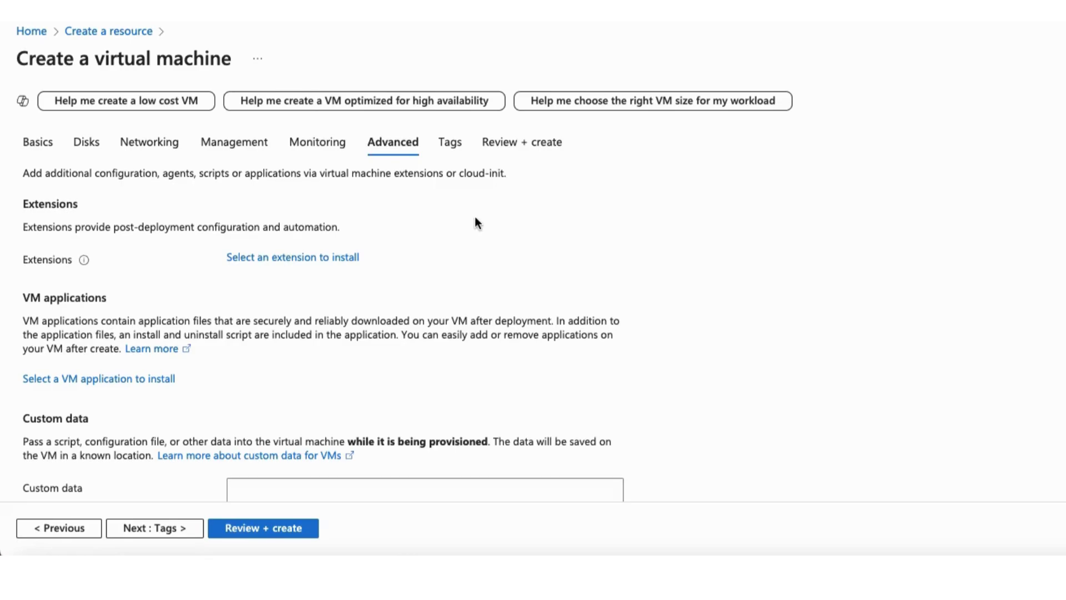
scroll(471, 218, "up", 1)
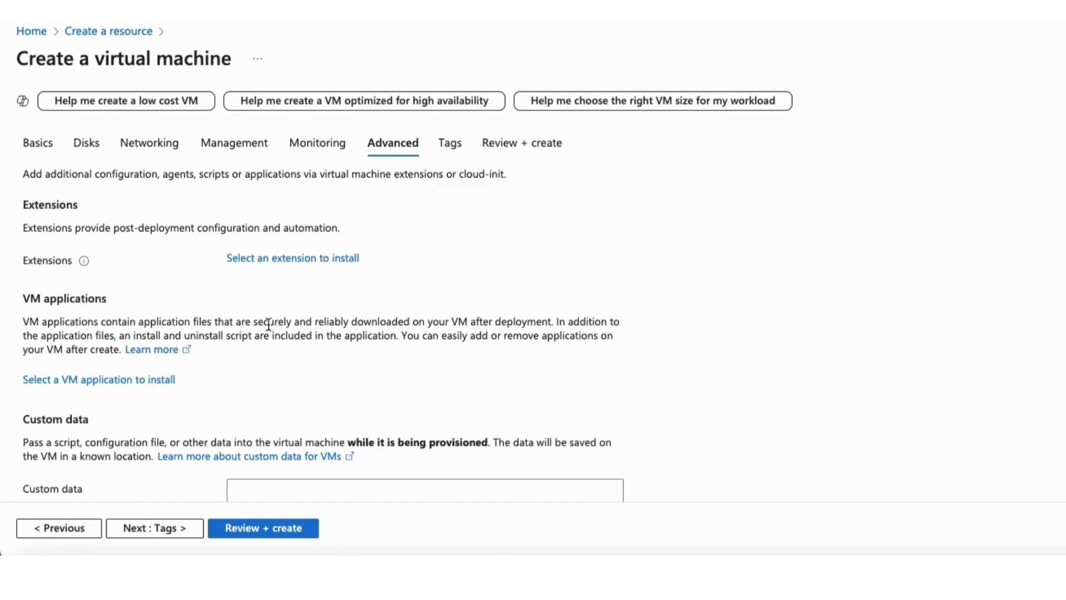
scroll(274, 336, "down", 8)
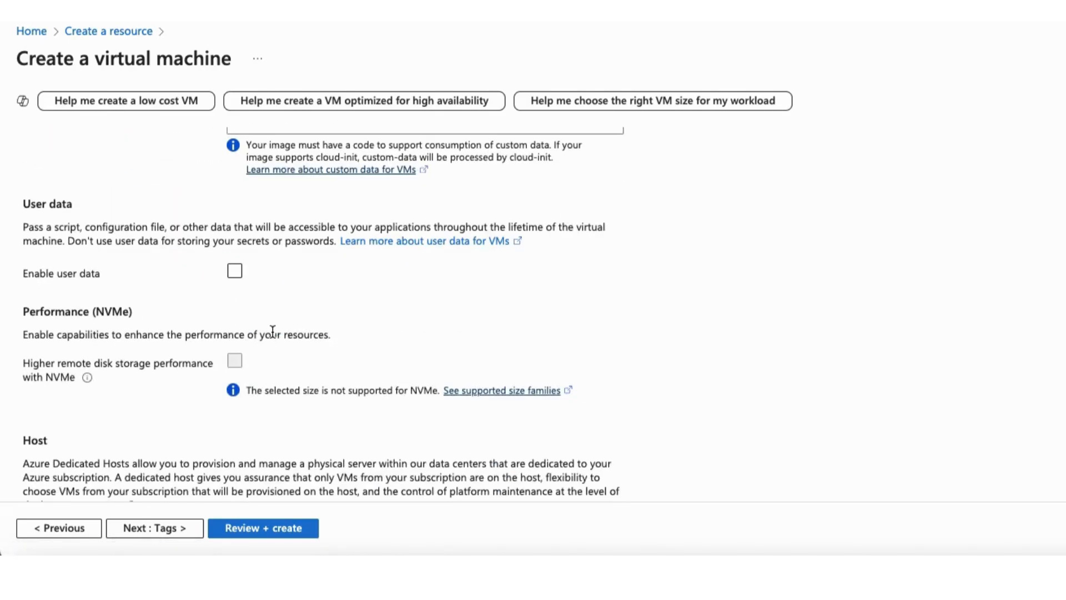
scroll(273, 331, "up", 8)
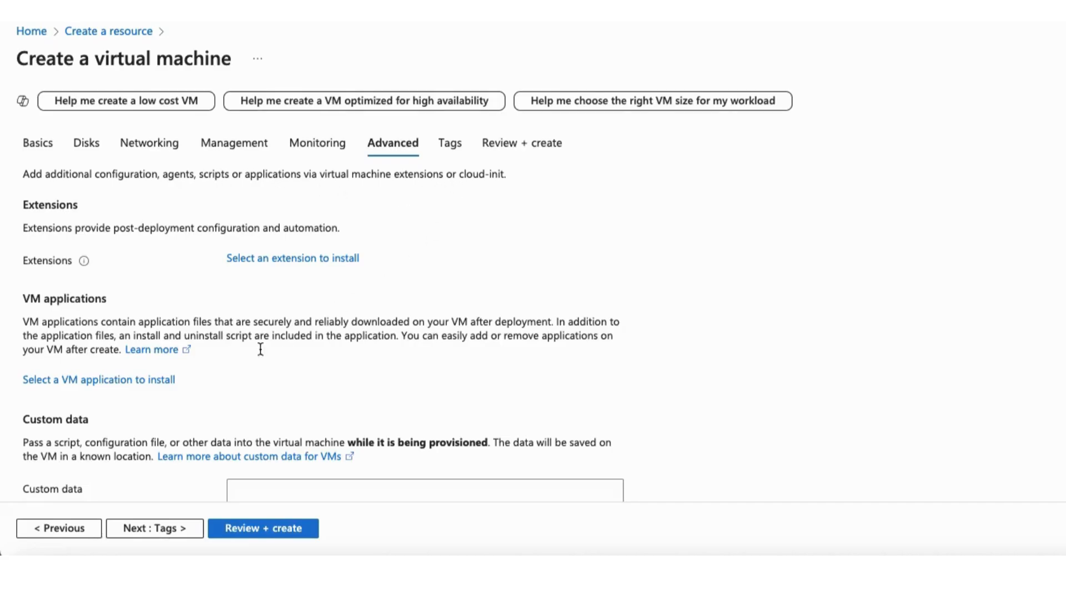
scroll(426, 361, "down", 5)
scroll(426, 361, "down", 5)
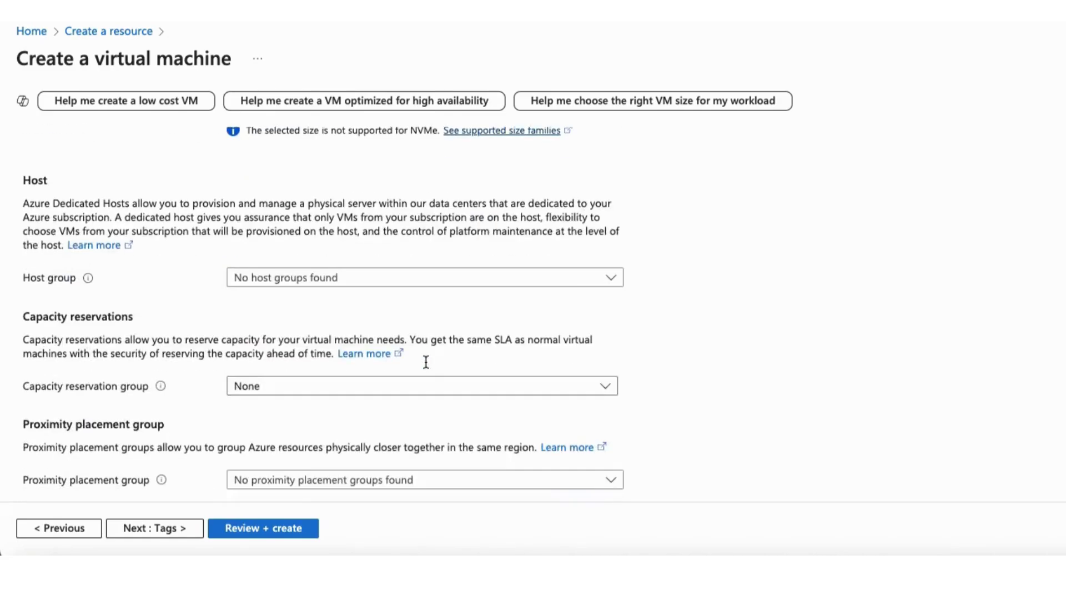
scroll(425, 361, "up", 8)
scroll(425, 364, "up", 3)
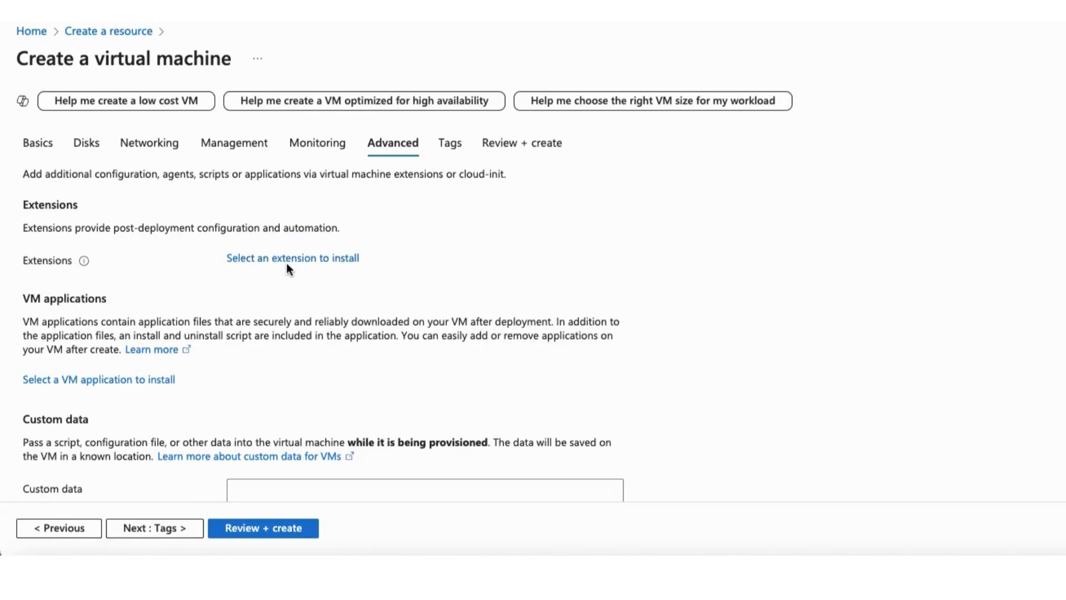
Step: Browse the extensions that can be installed on the virtual machine and select Datadog Agent
left_click(402, 280)
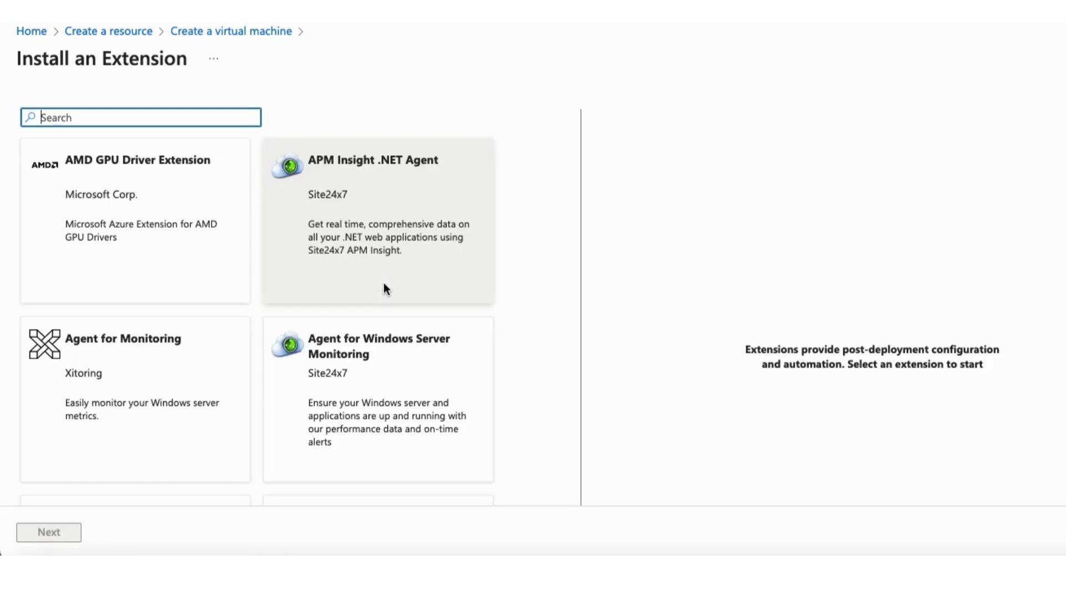
key("Tab")
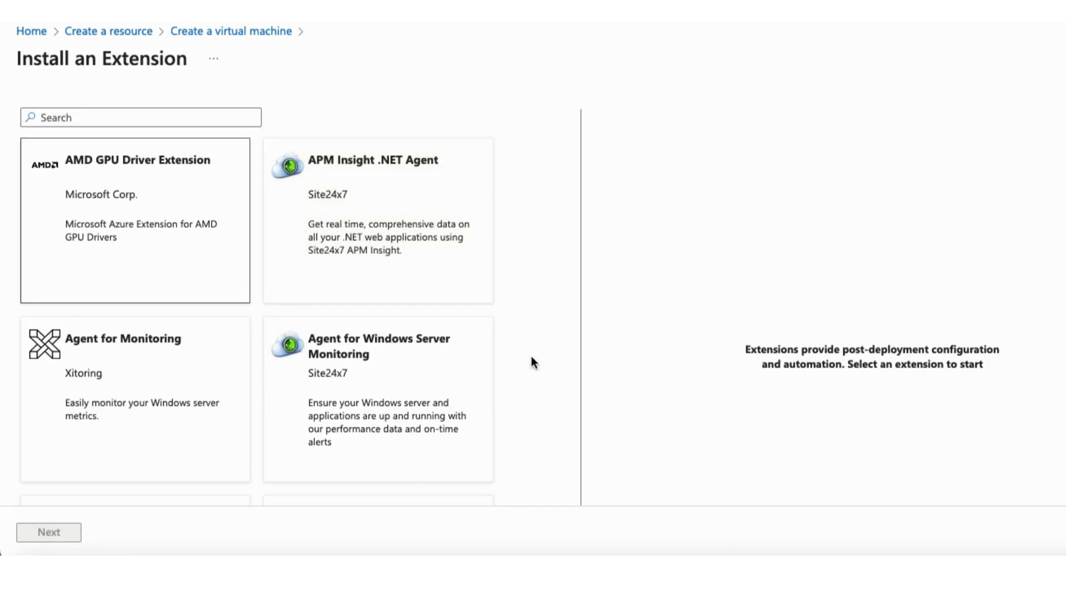
scroll(531, 356, "down", 5)
scroll(532, 362, "down", 10)
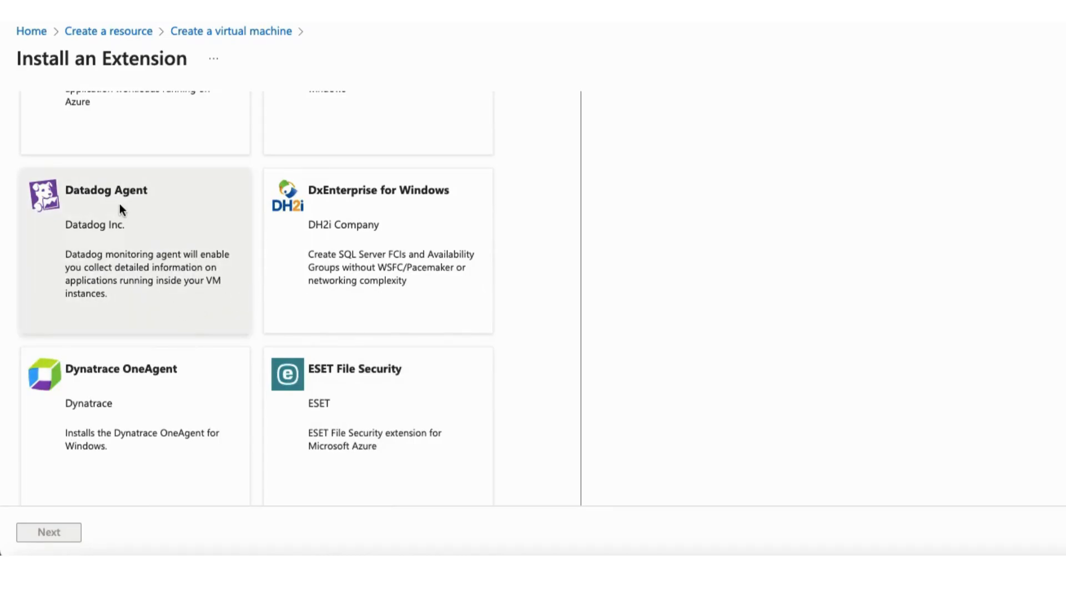
left_click(149, 249)
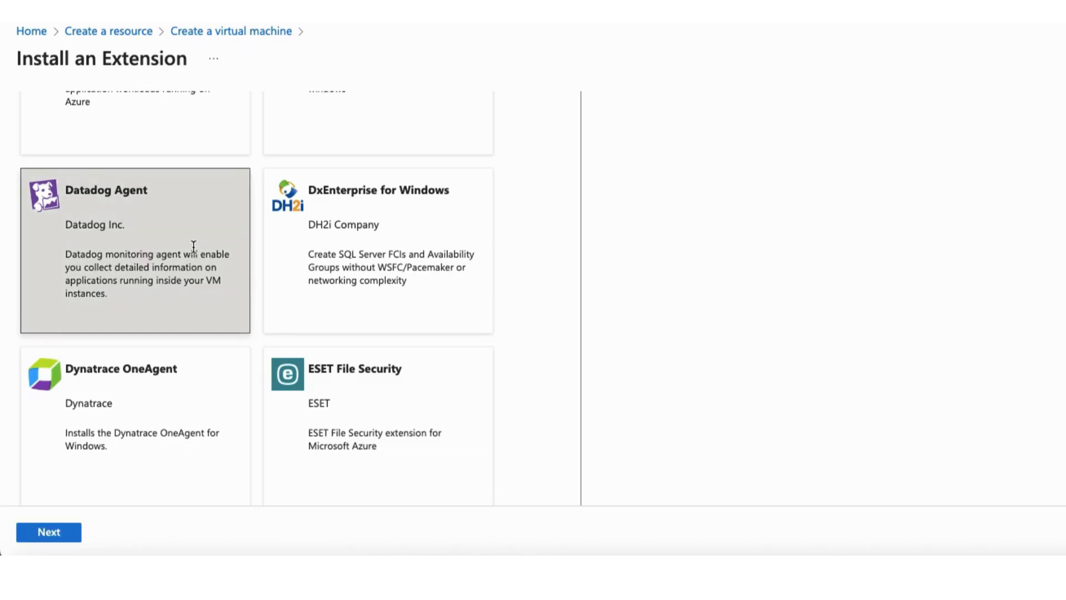
Step: Examine the Datadog Agent extension's configuration, cancel it, and return to the virtual machine's advanced settings
left_click(54, 540)
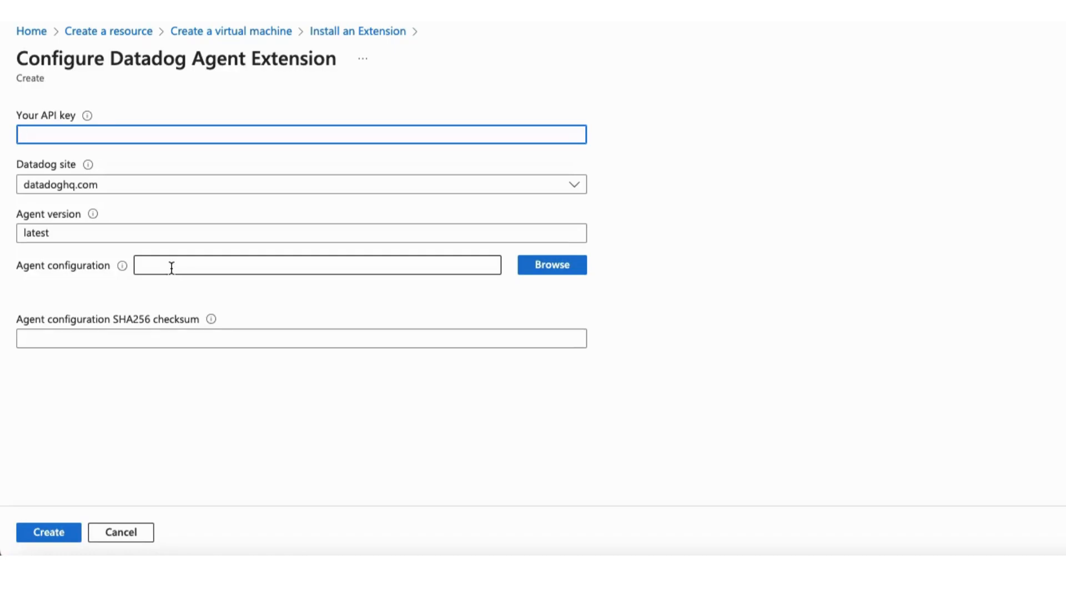
left_click(111, 534)
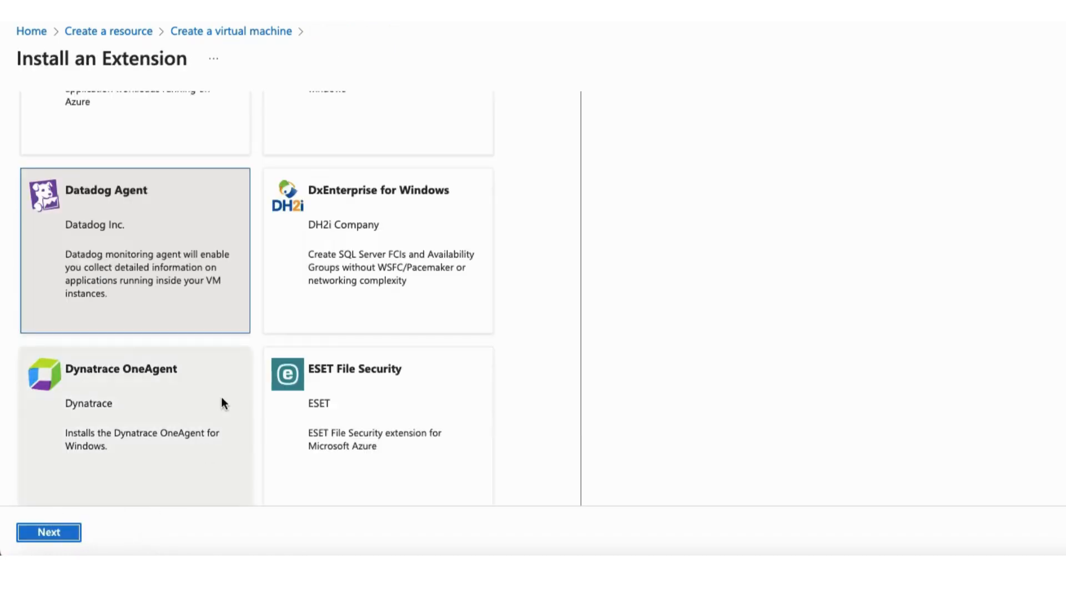
left_click(231, 33)
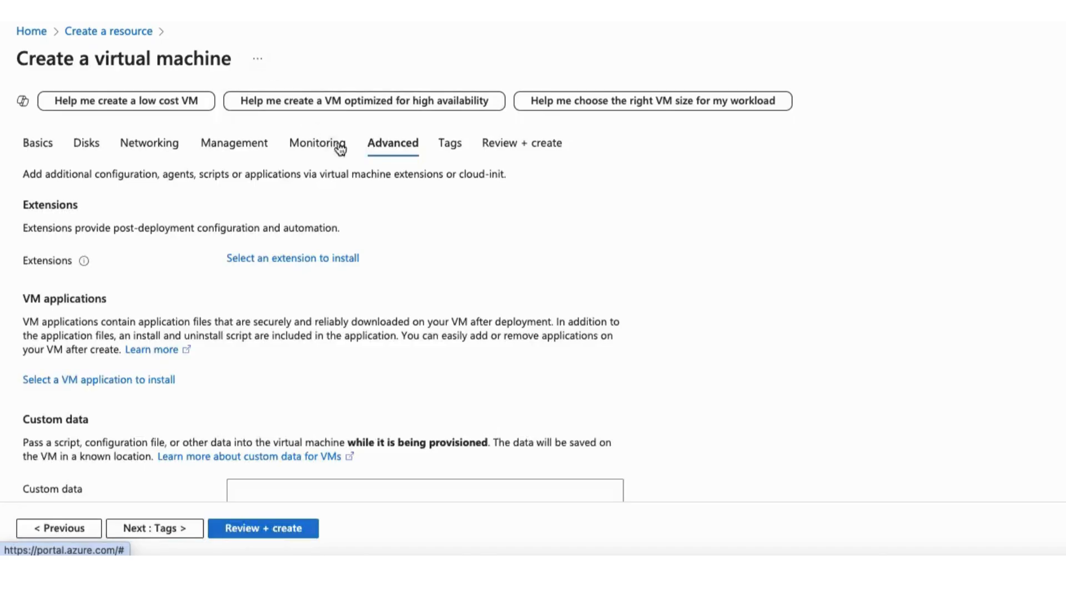
Step: Look over the advanced settings once more, from custom data to proximity placement groups, and continue to the tags
scroll(438, 282, "down", 4)
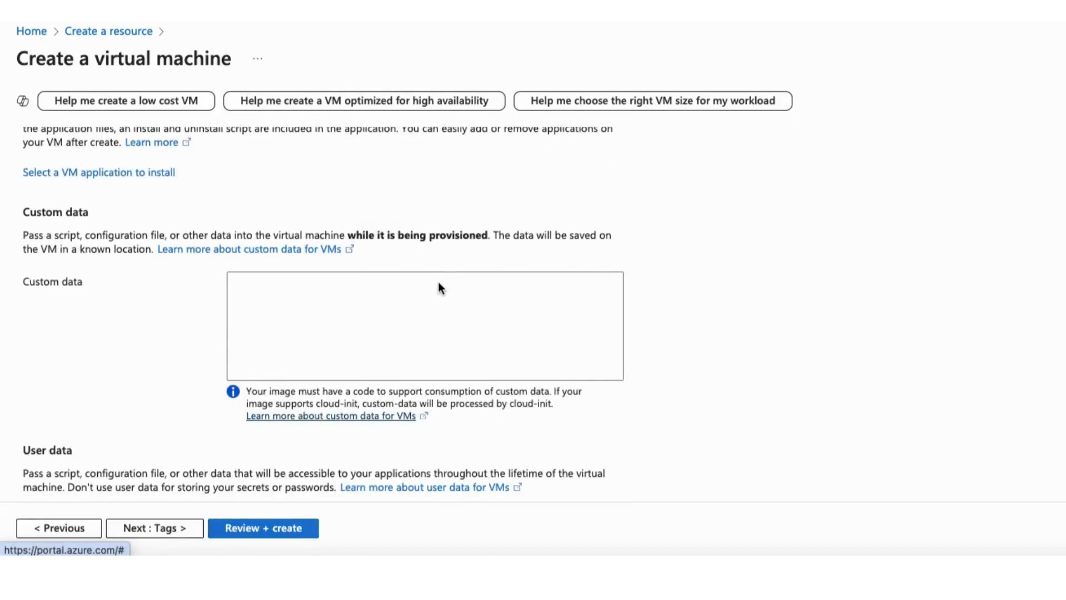
scroll(439, 283, "down", 10)
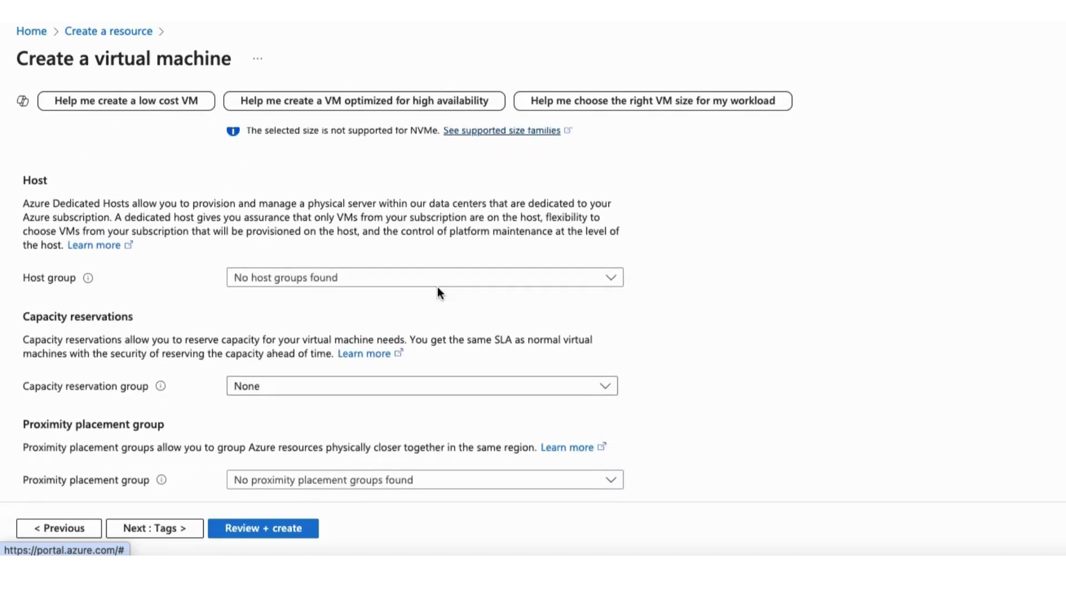
scroll(438, 286, "up", 12)
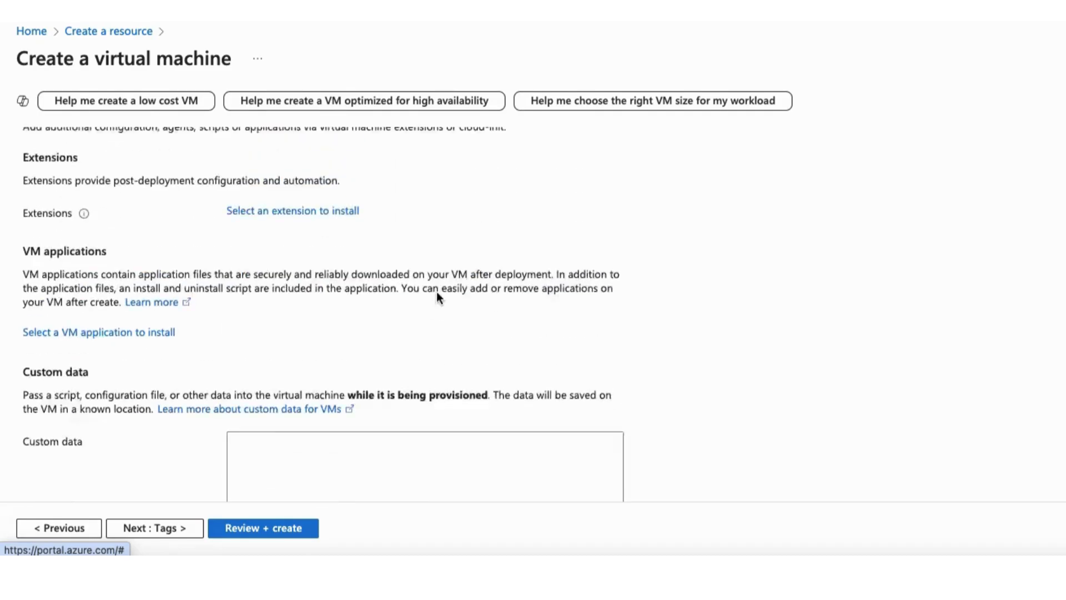
left_click(166, 528)
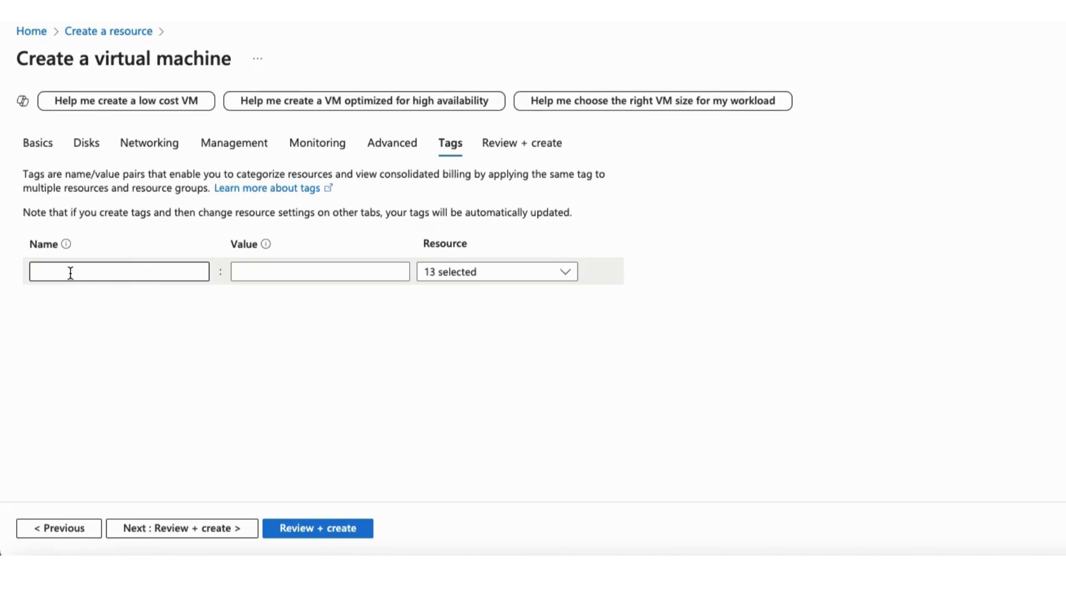
Step: Leave the tags empty, and review and create the virtual machine
left_click(244, 271)
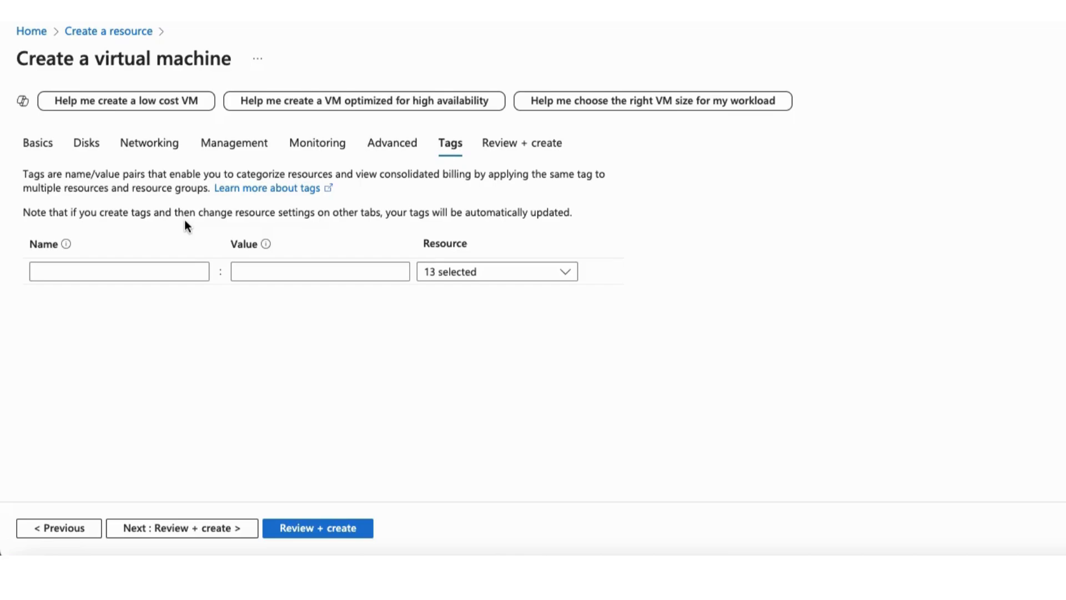
left_click(193, 534)
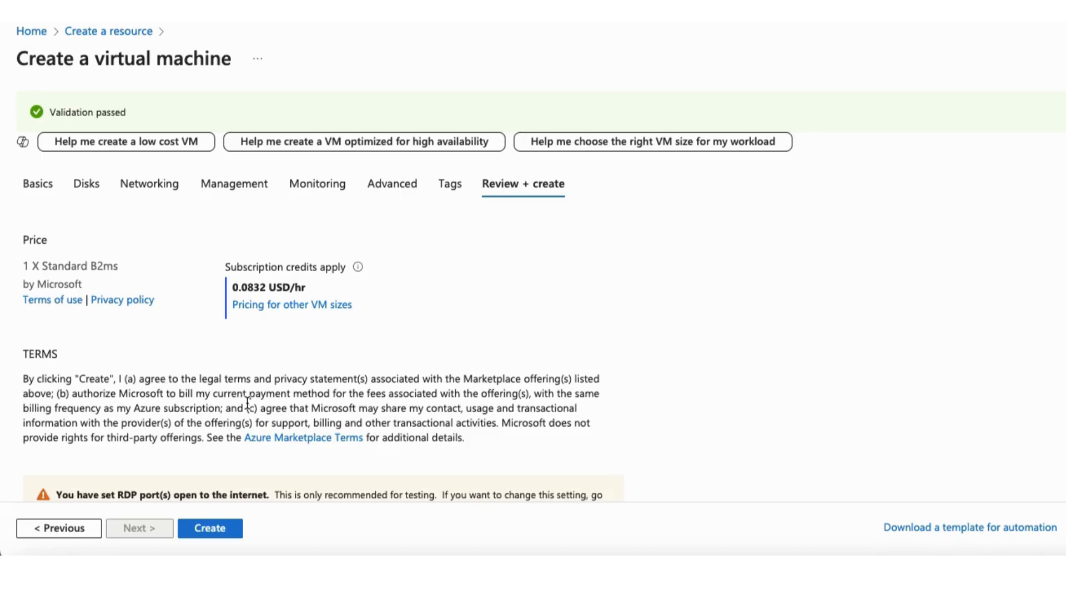
left_click(209, 528)
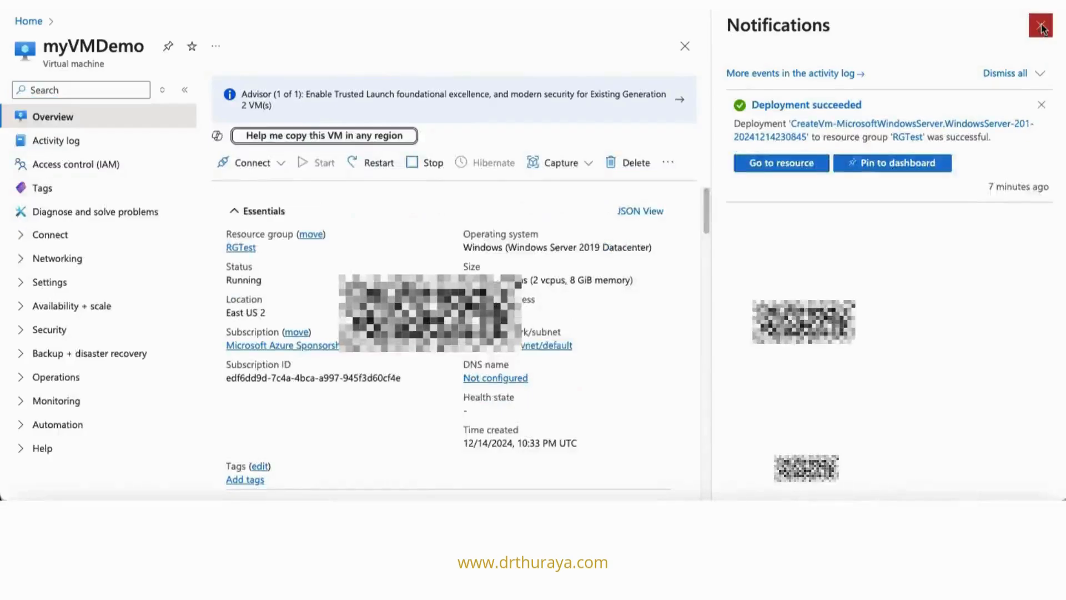
Step: Close the deployment notifications and examine the myVMDemo overview, including its size and public IP address
left_click(1042, 74)
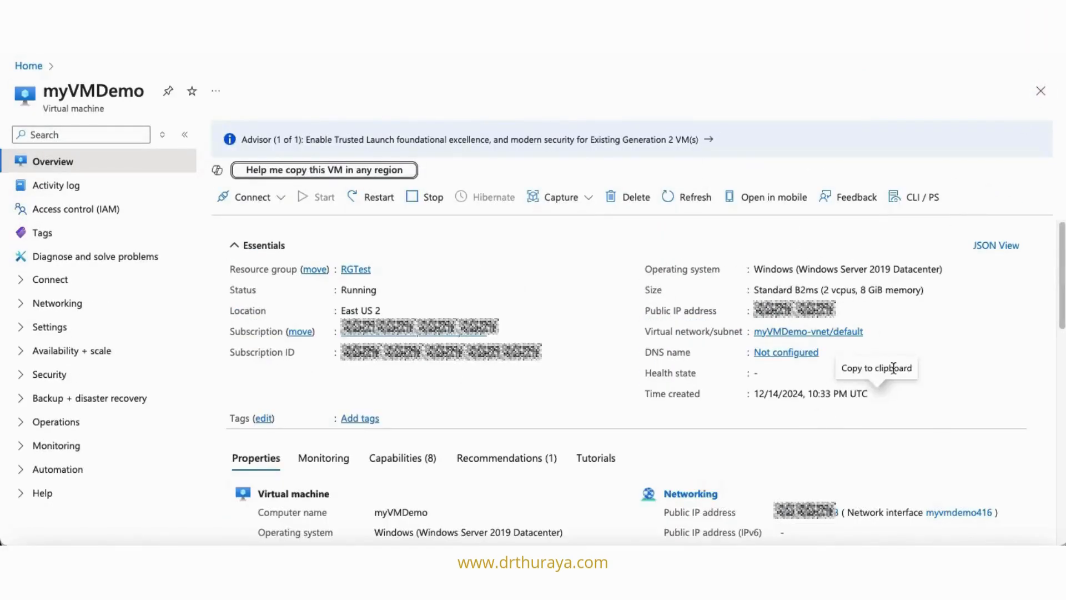
mouse_move(1064, 276)
left_mouse_down()
mouse_move(1064, 300)
mouse_move(1063, 273)
left_mouse_up()
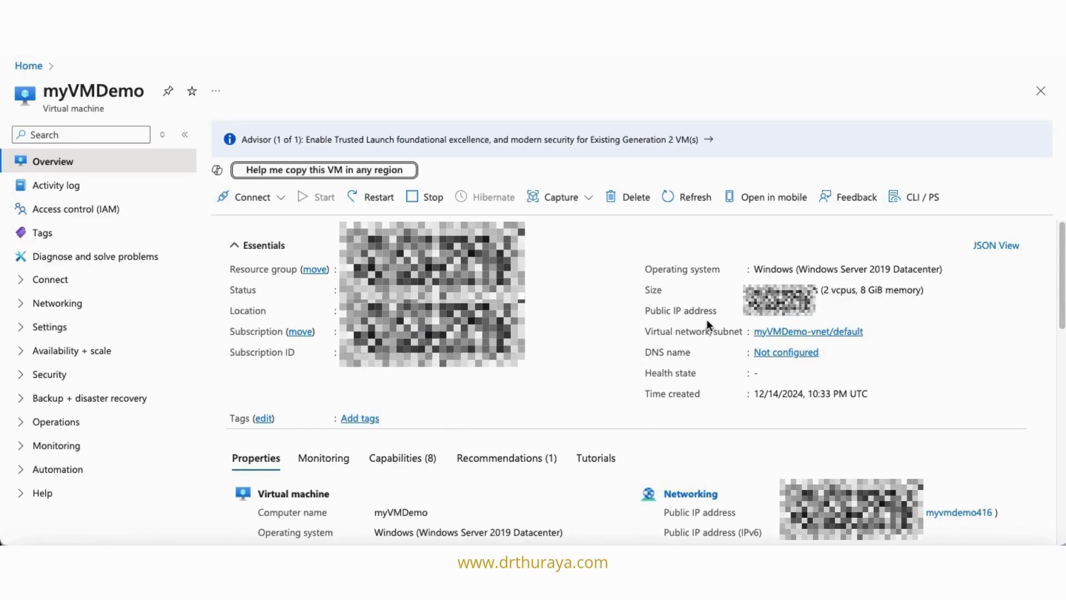
mouse_move(820, 314)
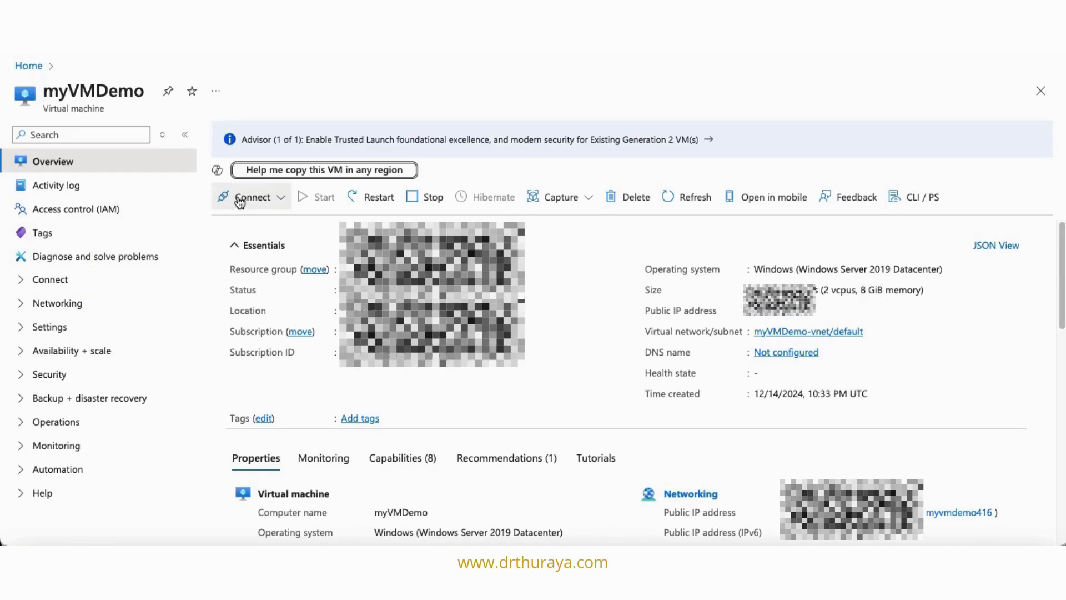
Step: Examine the resources deployed in the RGTest resource group and open the myVMDemo virtual machine from it
left_click(31, 66)
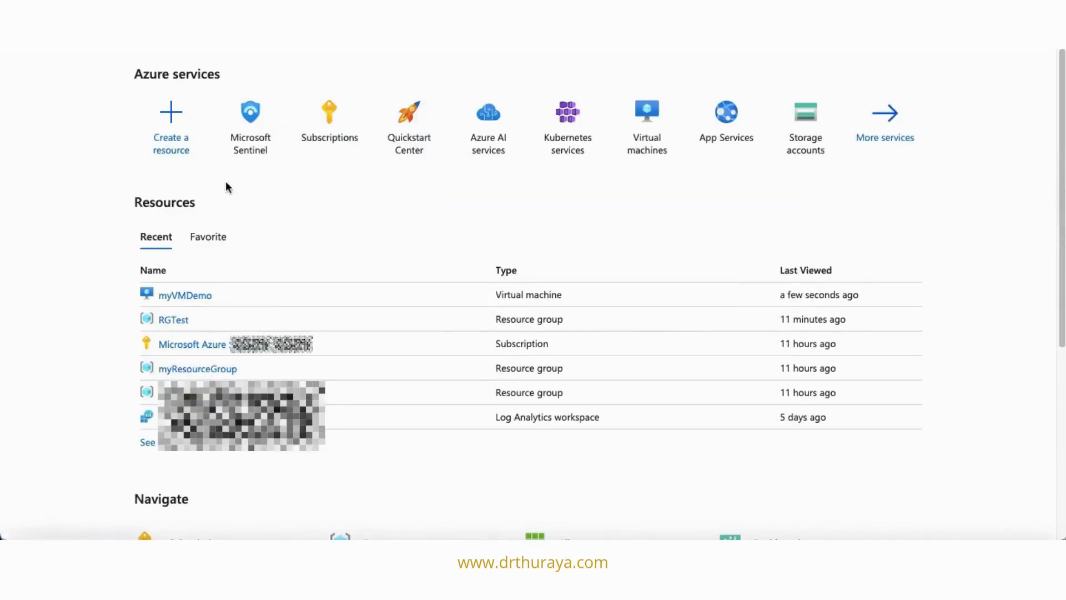
left_click(178, 325)
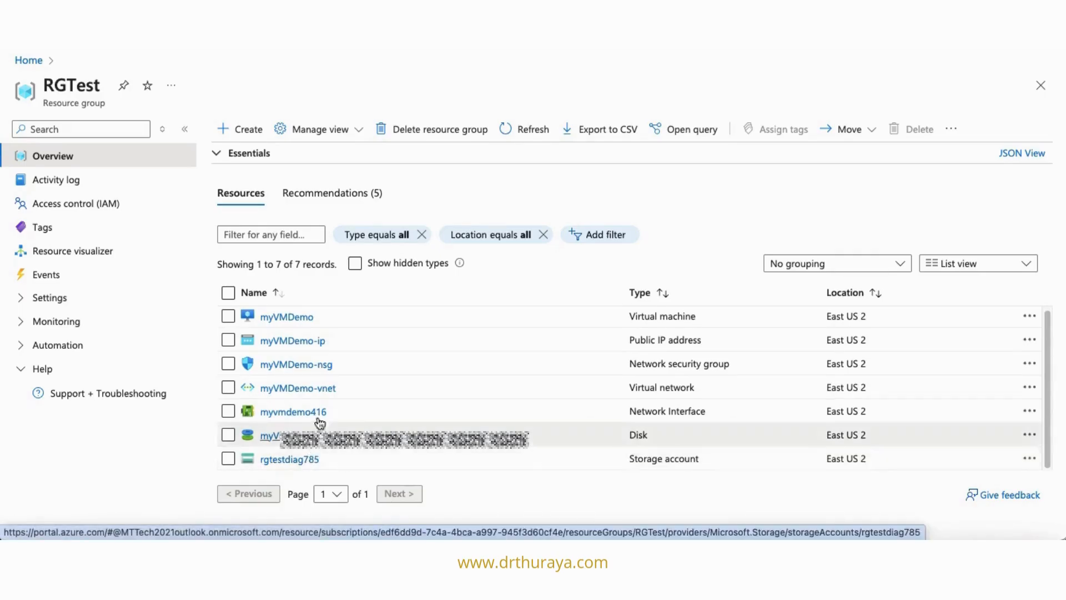
left_click(287, 318)
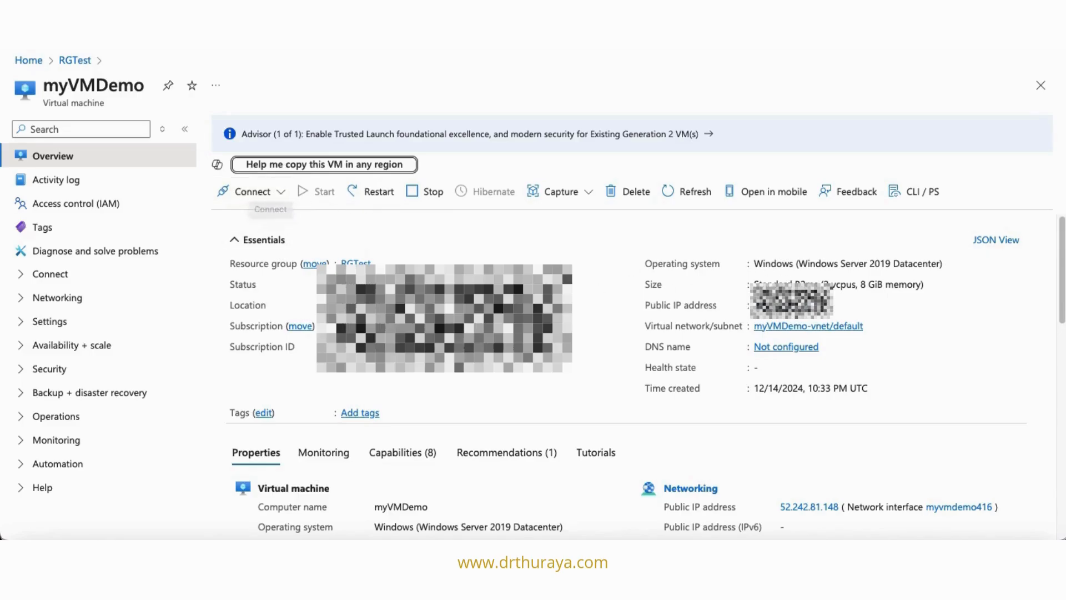
Step: Open the connection options of myVMDemo and copy its public IP address
left_click(261, 191)
left_click(267, 224)
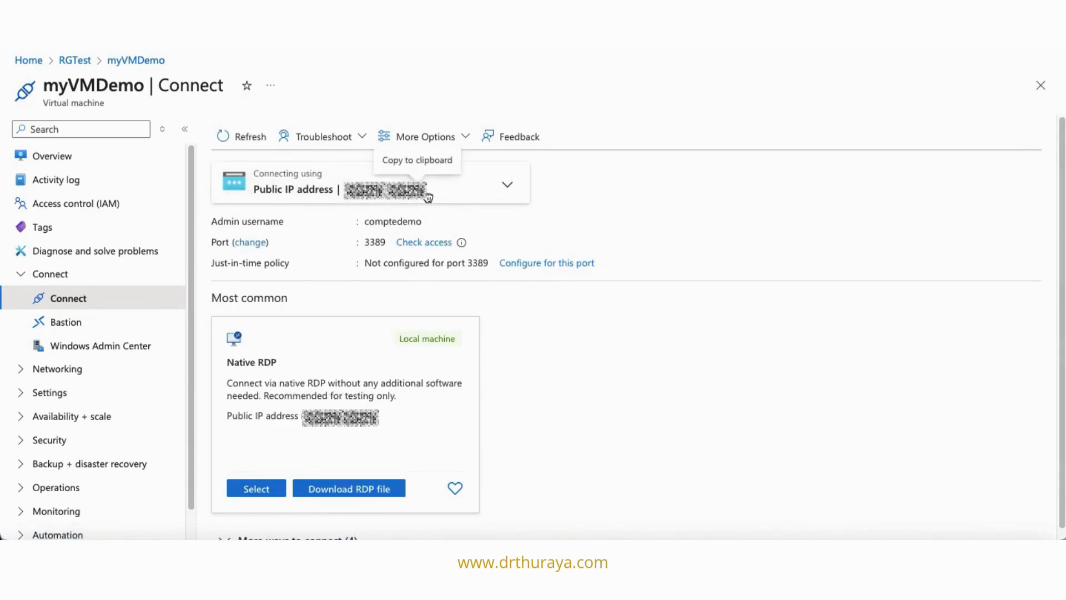
left_click(428, 192)
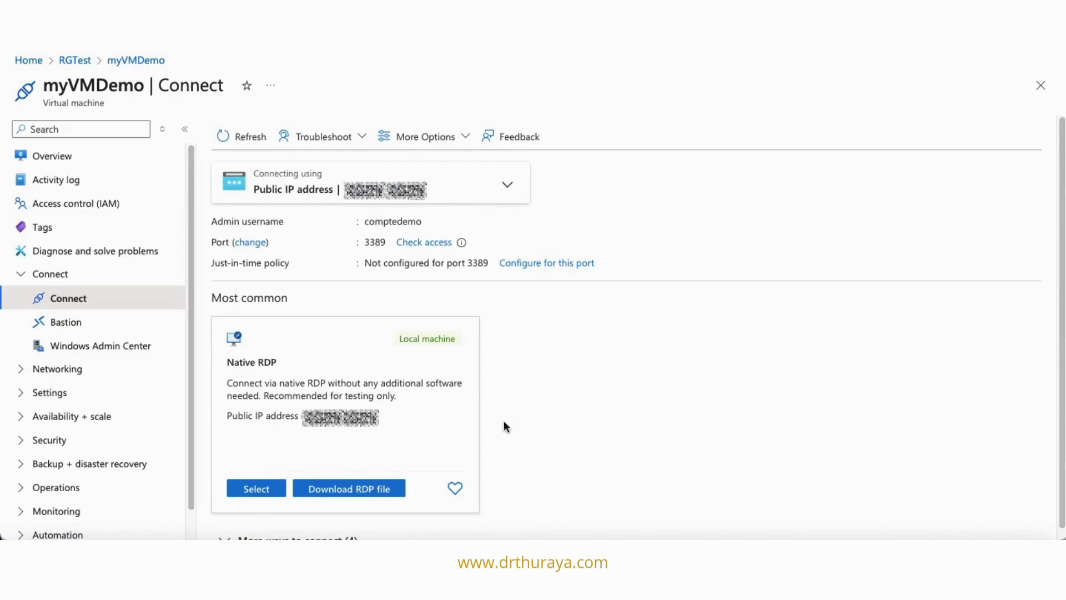
scroll(504, 421, "down", 1)
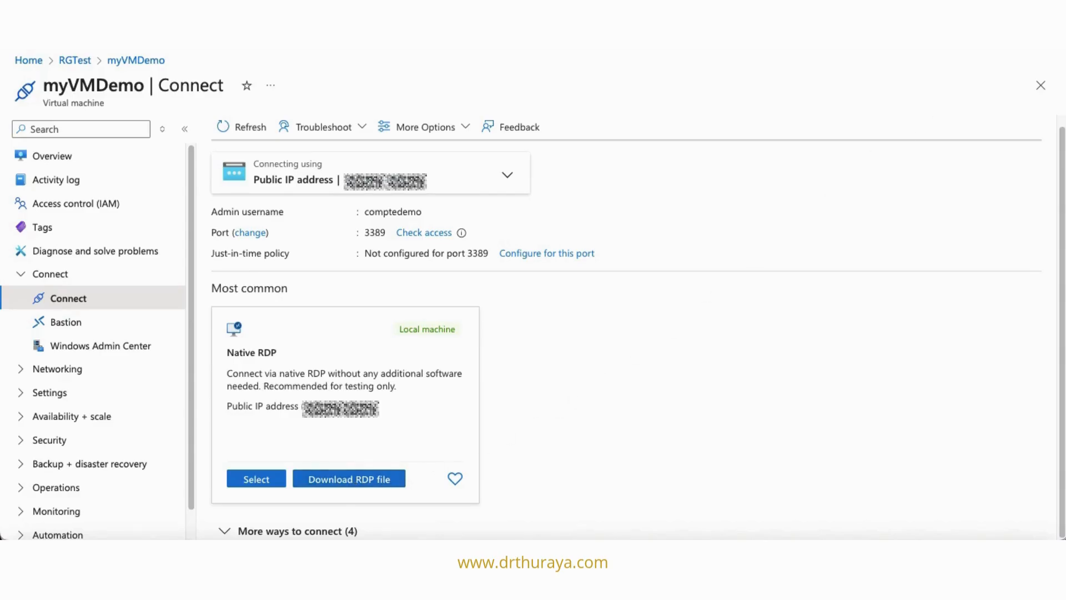
Step: Search the Mac for Windows App and switch to it
key("super+space")
type("quick")
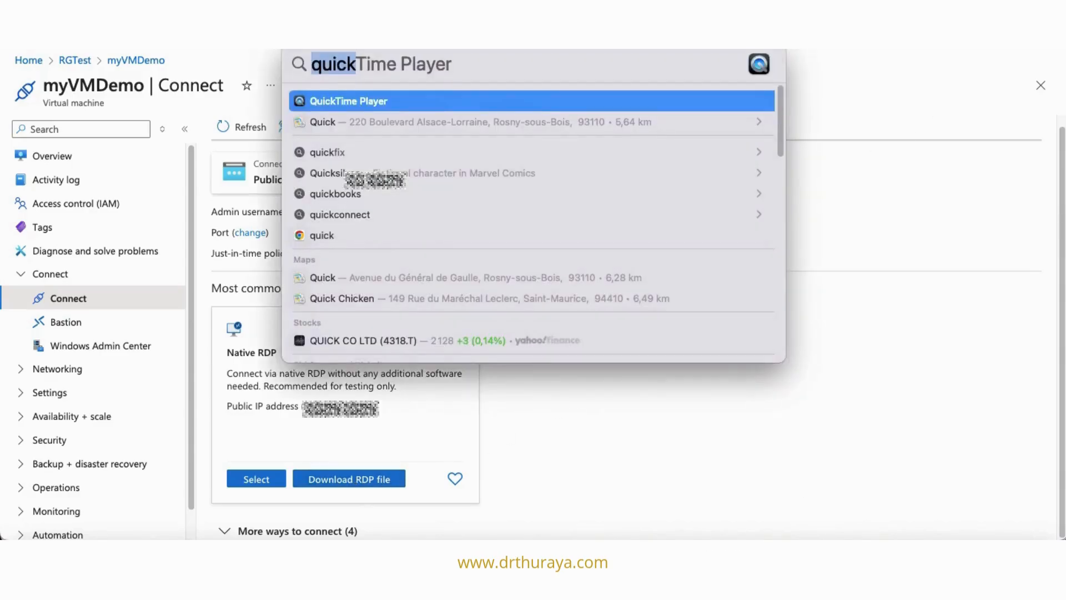
key("Escape")
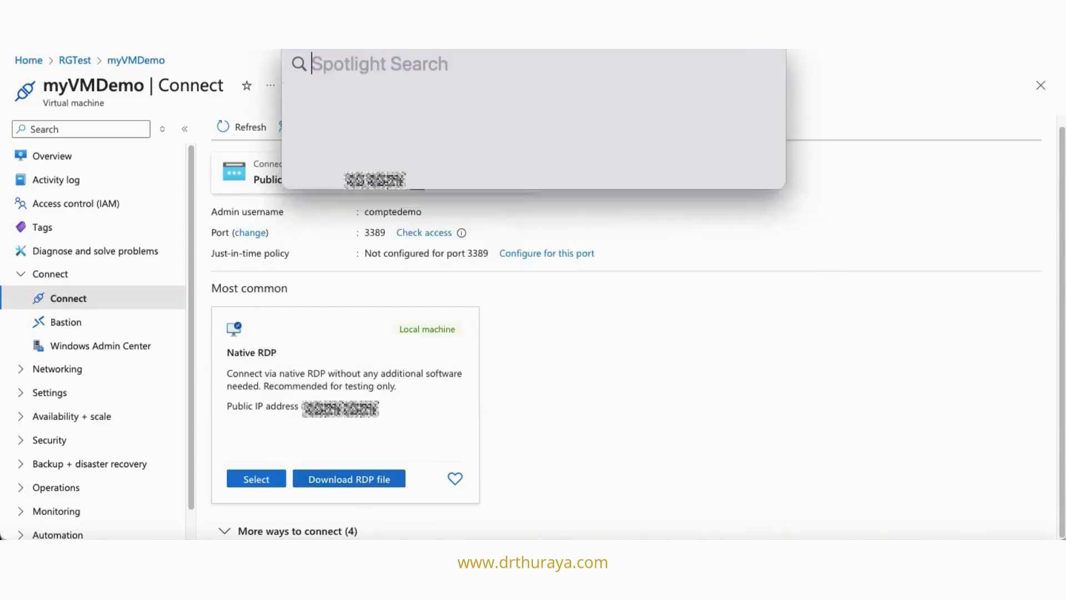
type("windws")
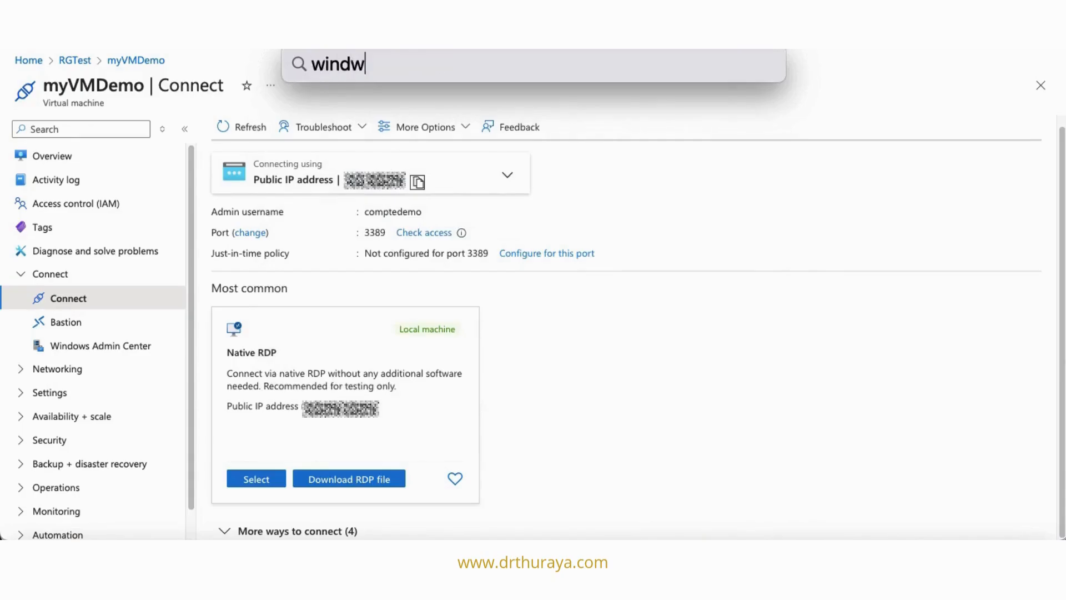
key("BackSpace")
key("BackSpace")
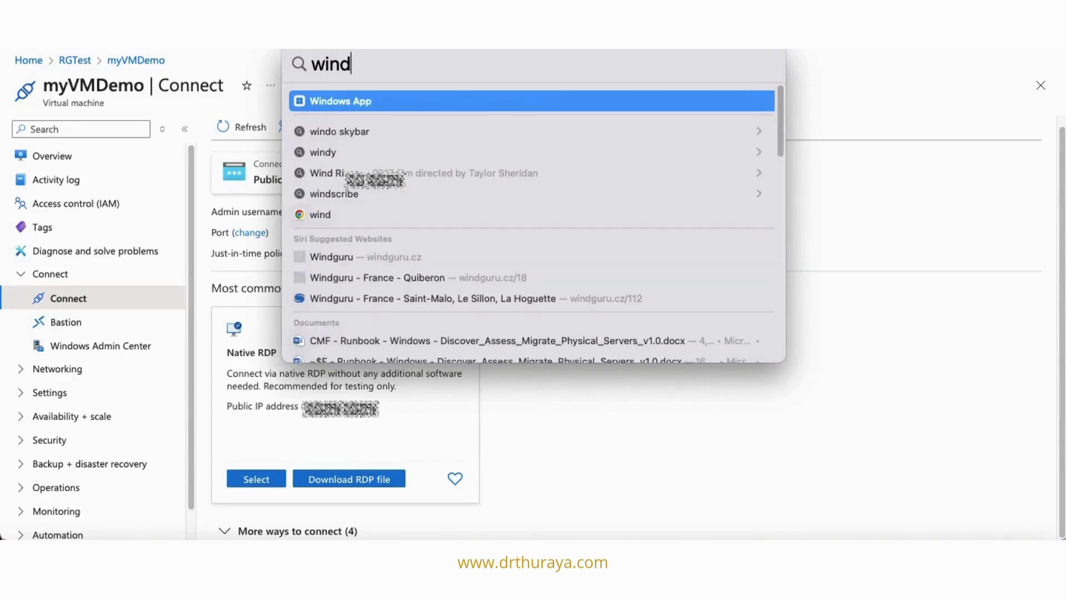
type("ows")
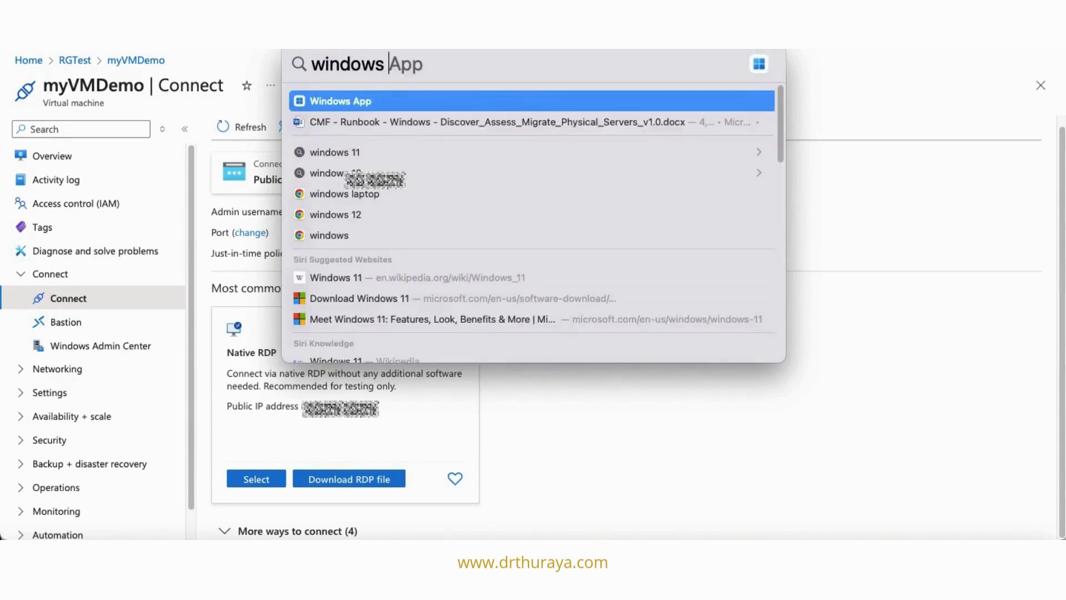
key("Return")
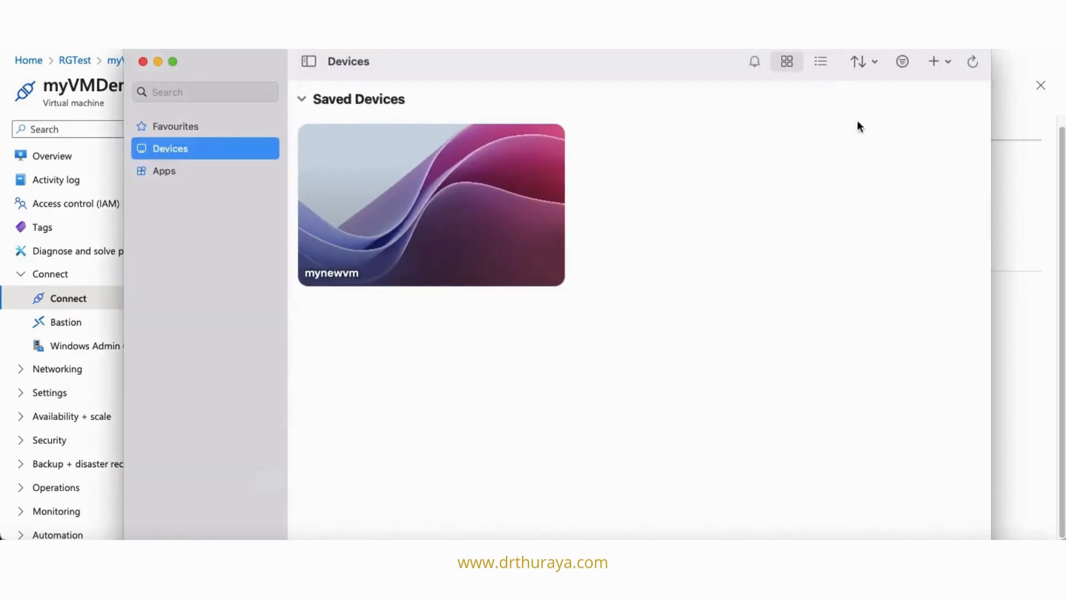
mouse_move(414, 236)
mouse_move(548, 211)
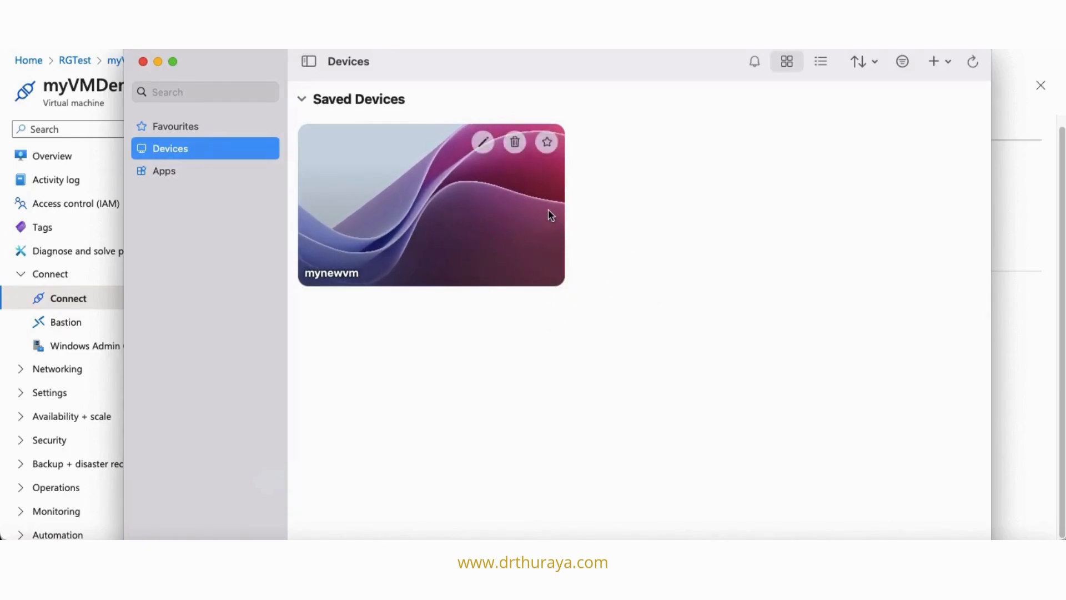
left_click(934, 62)
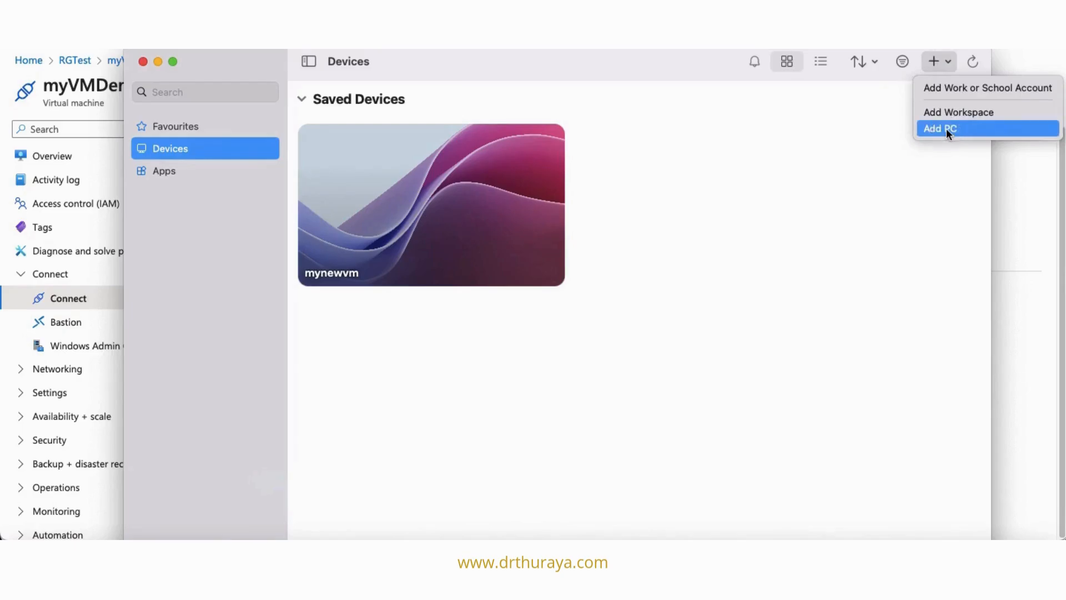
left_click(946, 129)
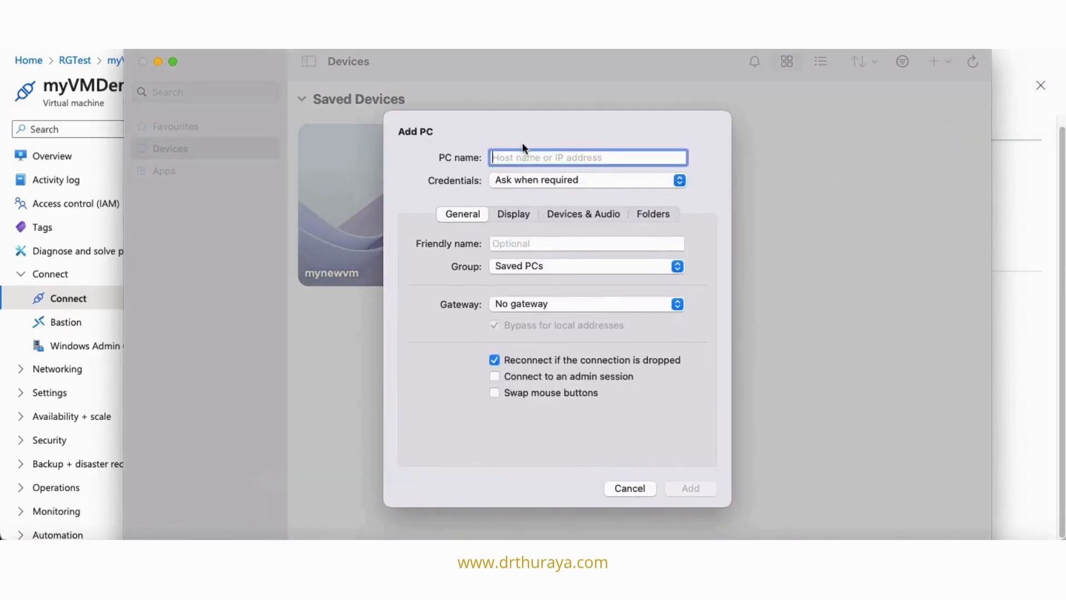
key("super+v")
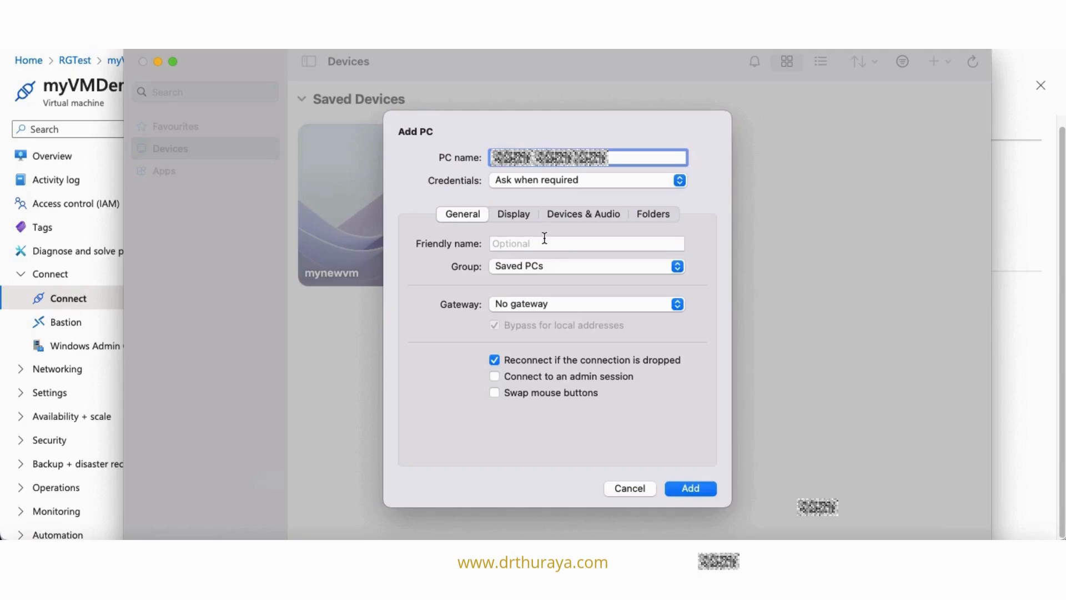
left_click(544, 244)
type("qsdqsdq")
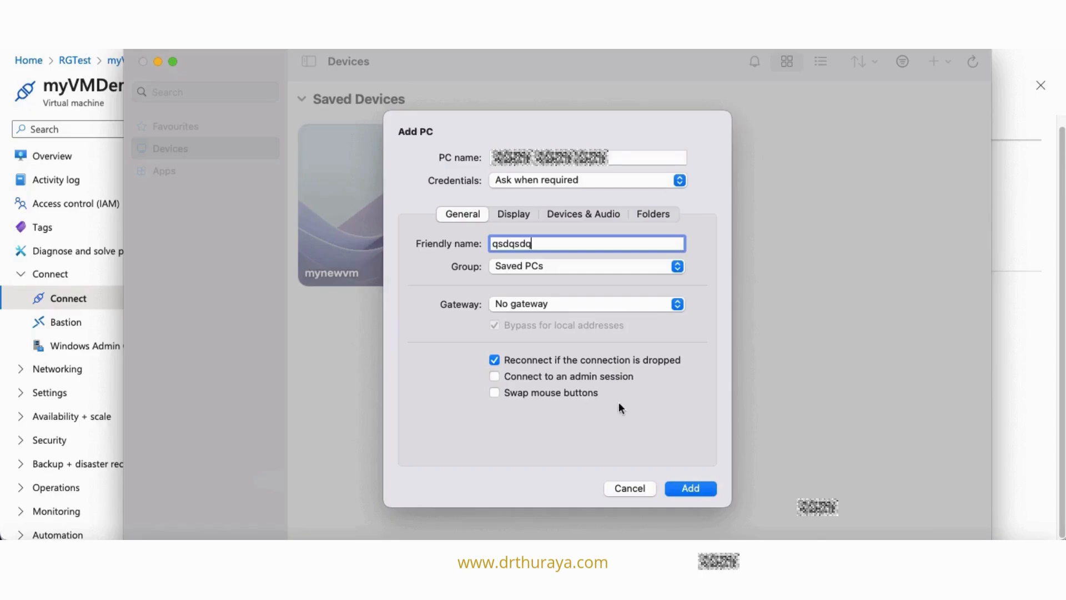
left_click(495, 377)
key("Return")
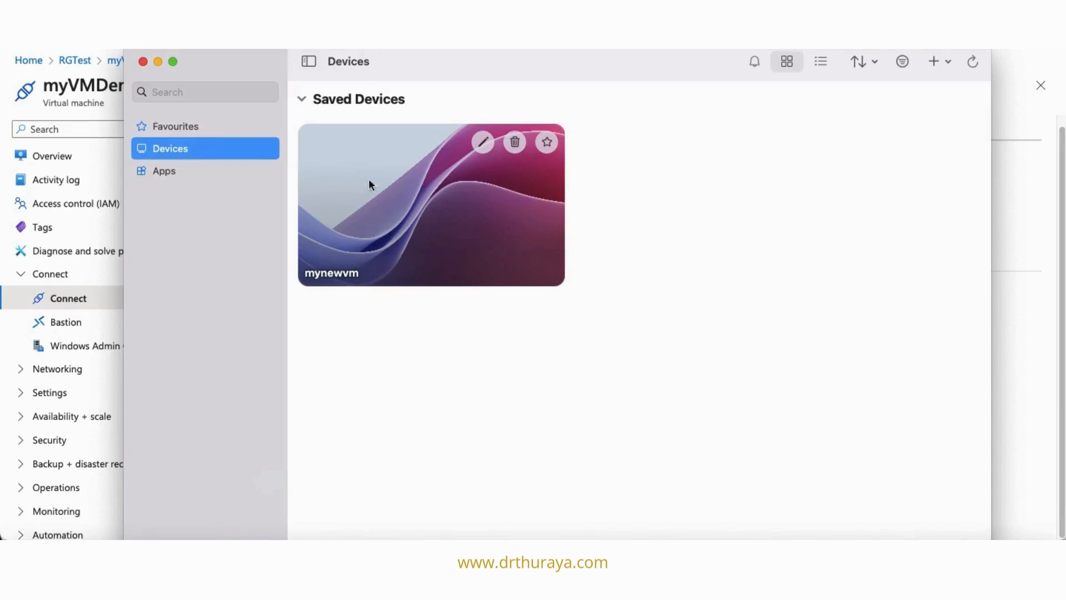
Step: Start a connection to the saved device mynewvm and enter the administrator's username
double_click(415, 224)
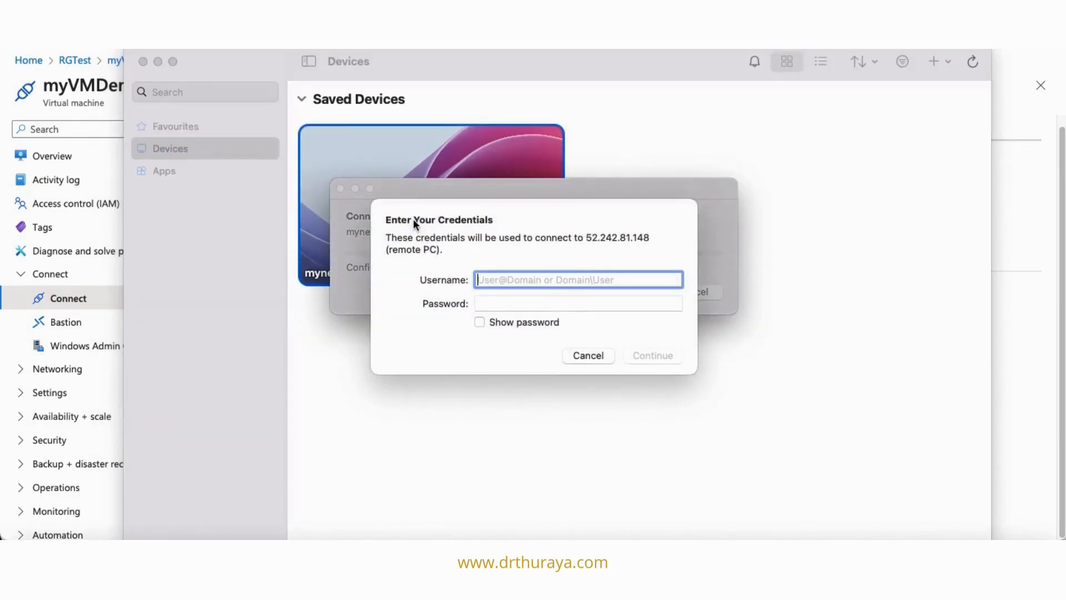
type("••••••")
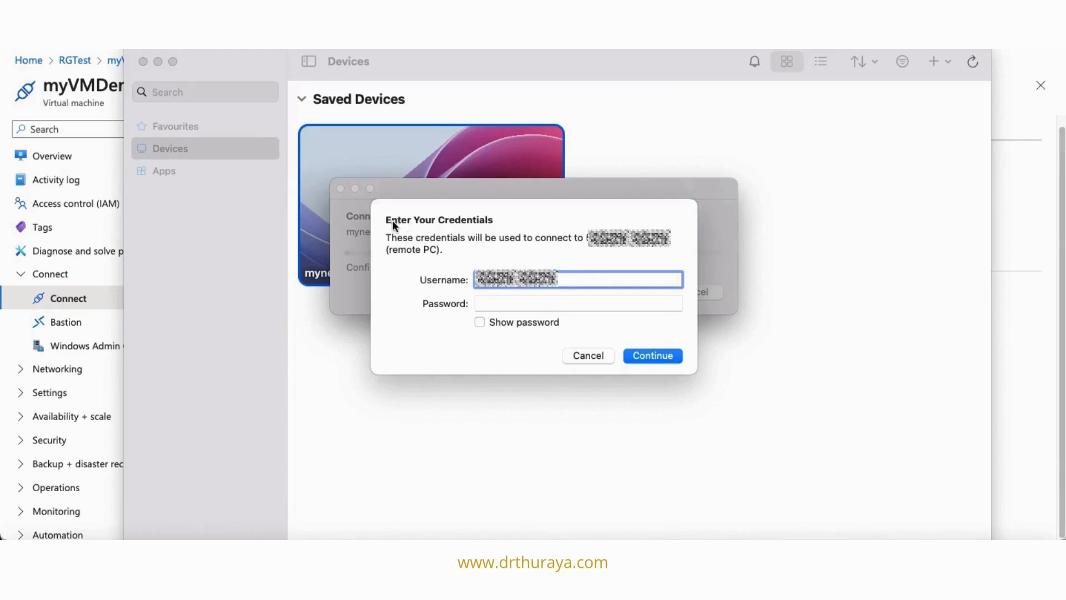
left_click(511, 302)
type("••••••••")
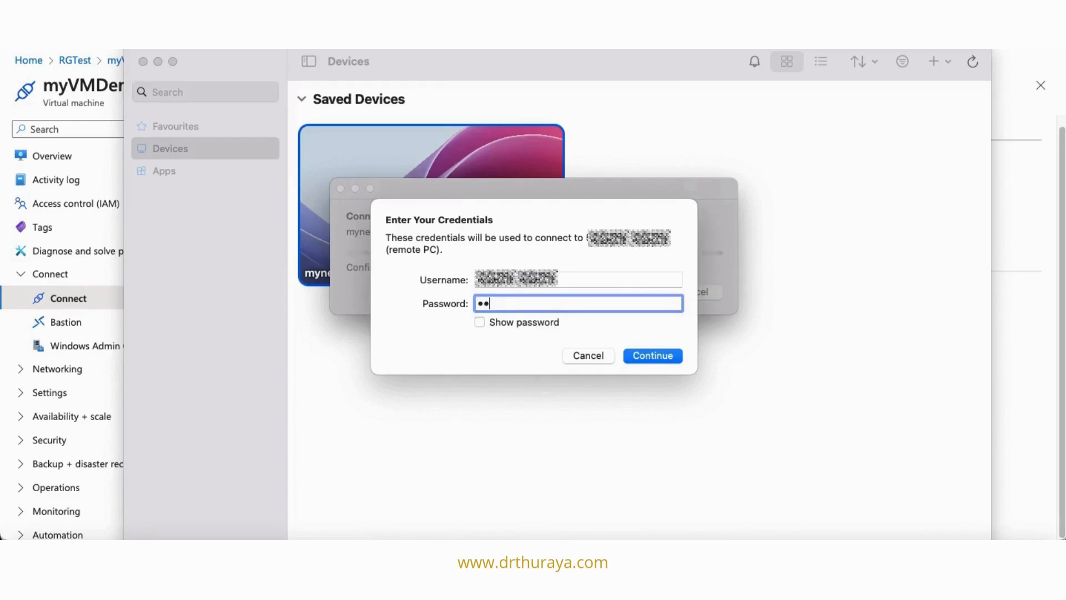
type("•••••••")
key("BackSpace")
key("BackSpace")
key("BackSpace")
key("BackSpace")
key("BackSpace")
key("BackSpace")
key("BackSpace")
key("BackSpace")
key("BackSpace")
key("BackSpace")
key("BackSpace")
key("BackSpace")
key("BackSpace")
key("BackSpace")
key("BackSpace")
type("••")
key("BackSpace")
key("BackSpace")
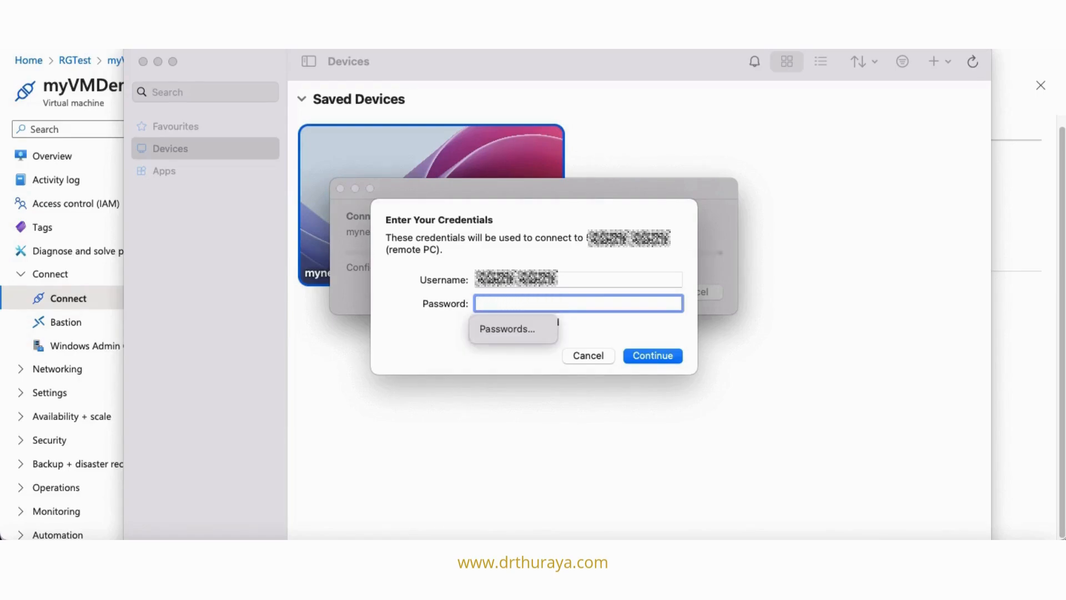
Step: Sign in with the account password despite the unverified certificate, and take the remote desktop out of full screen
type("••••••••••••")
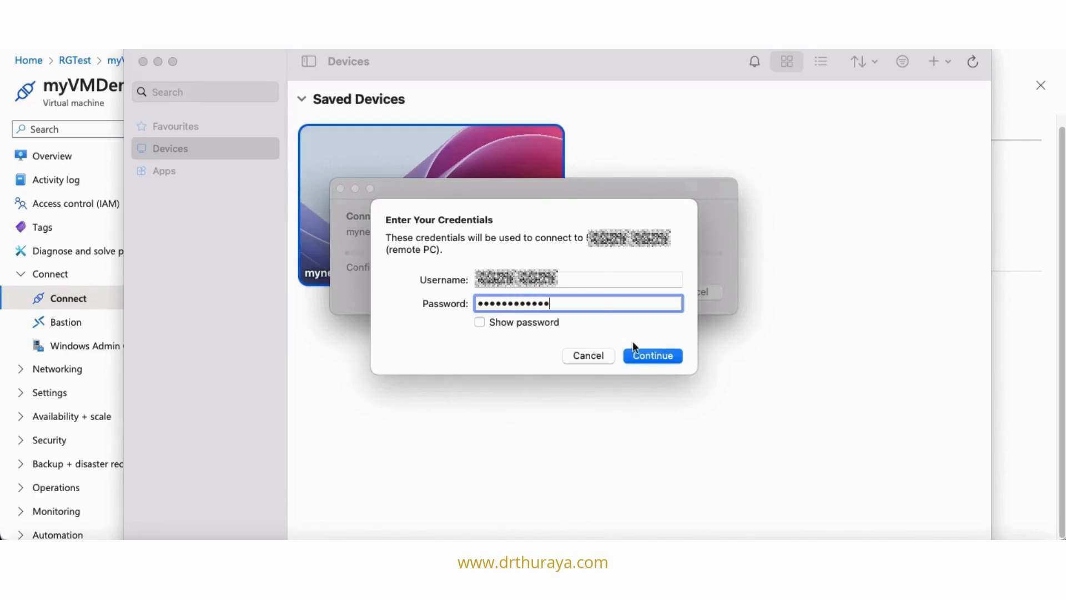
left_click(650, 354)
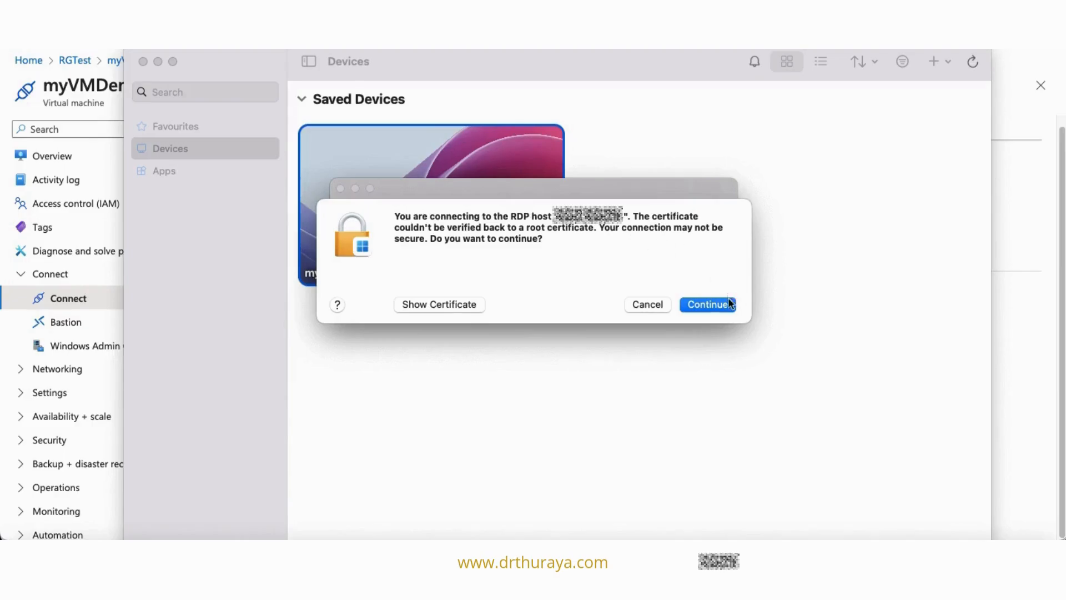
left_click(713, 299)
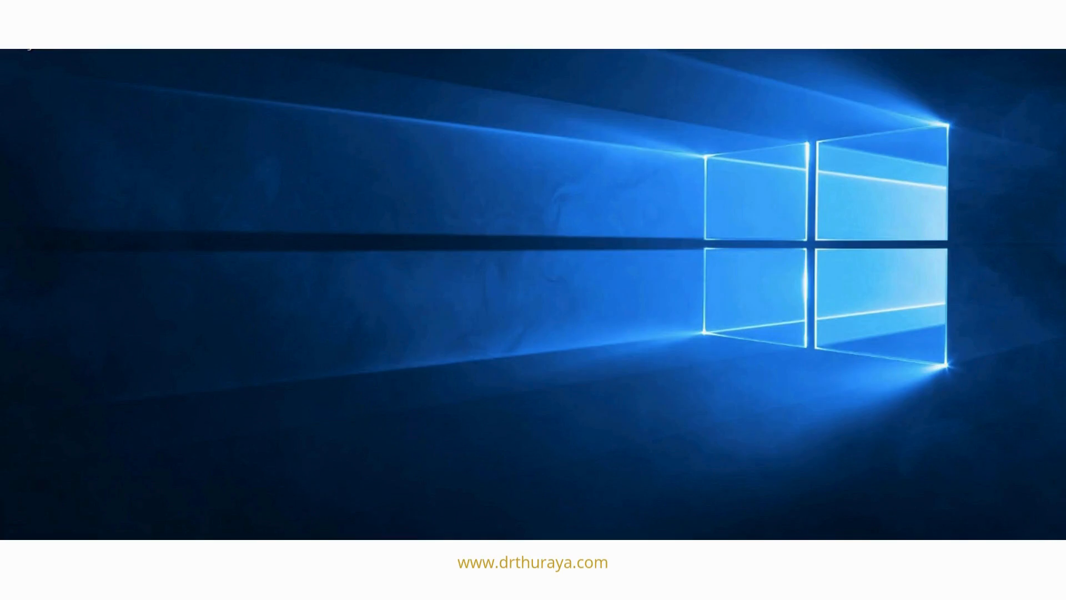
key("ctrl+super+f")
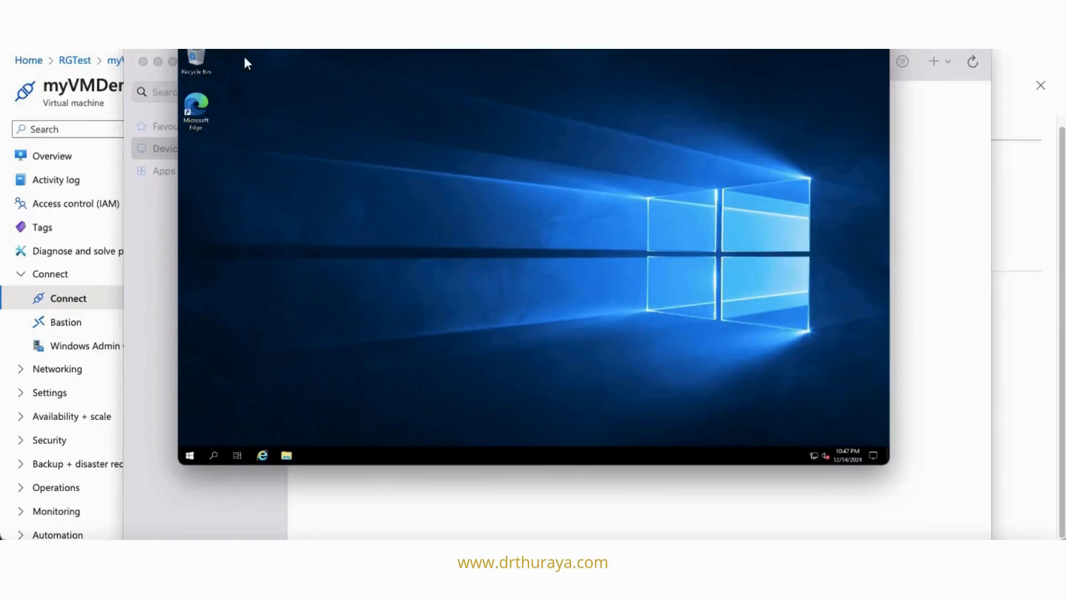